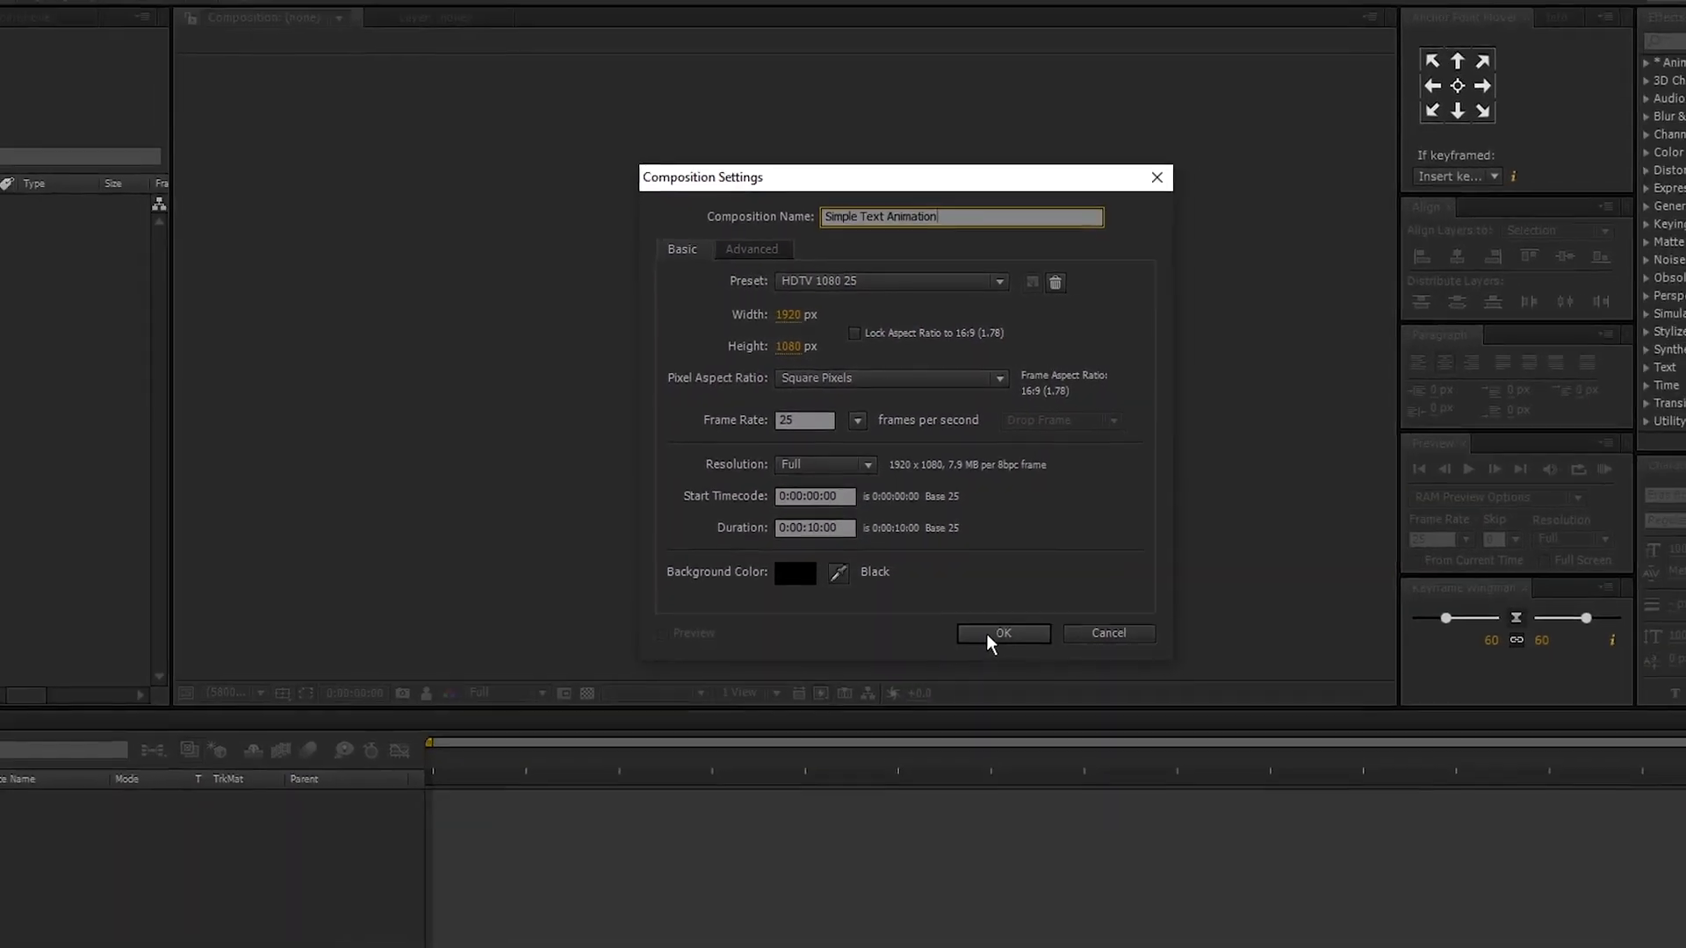
- Create the Simple Text Animation composition with the HDTV 1080 25 preset and a 10-second duration
{"action": "left_click", "coordinate": [988, 634]}
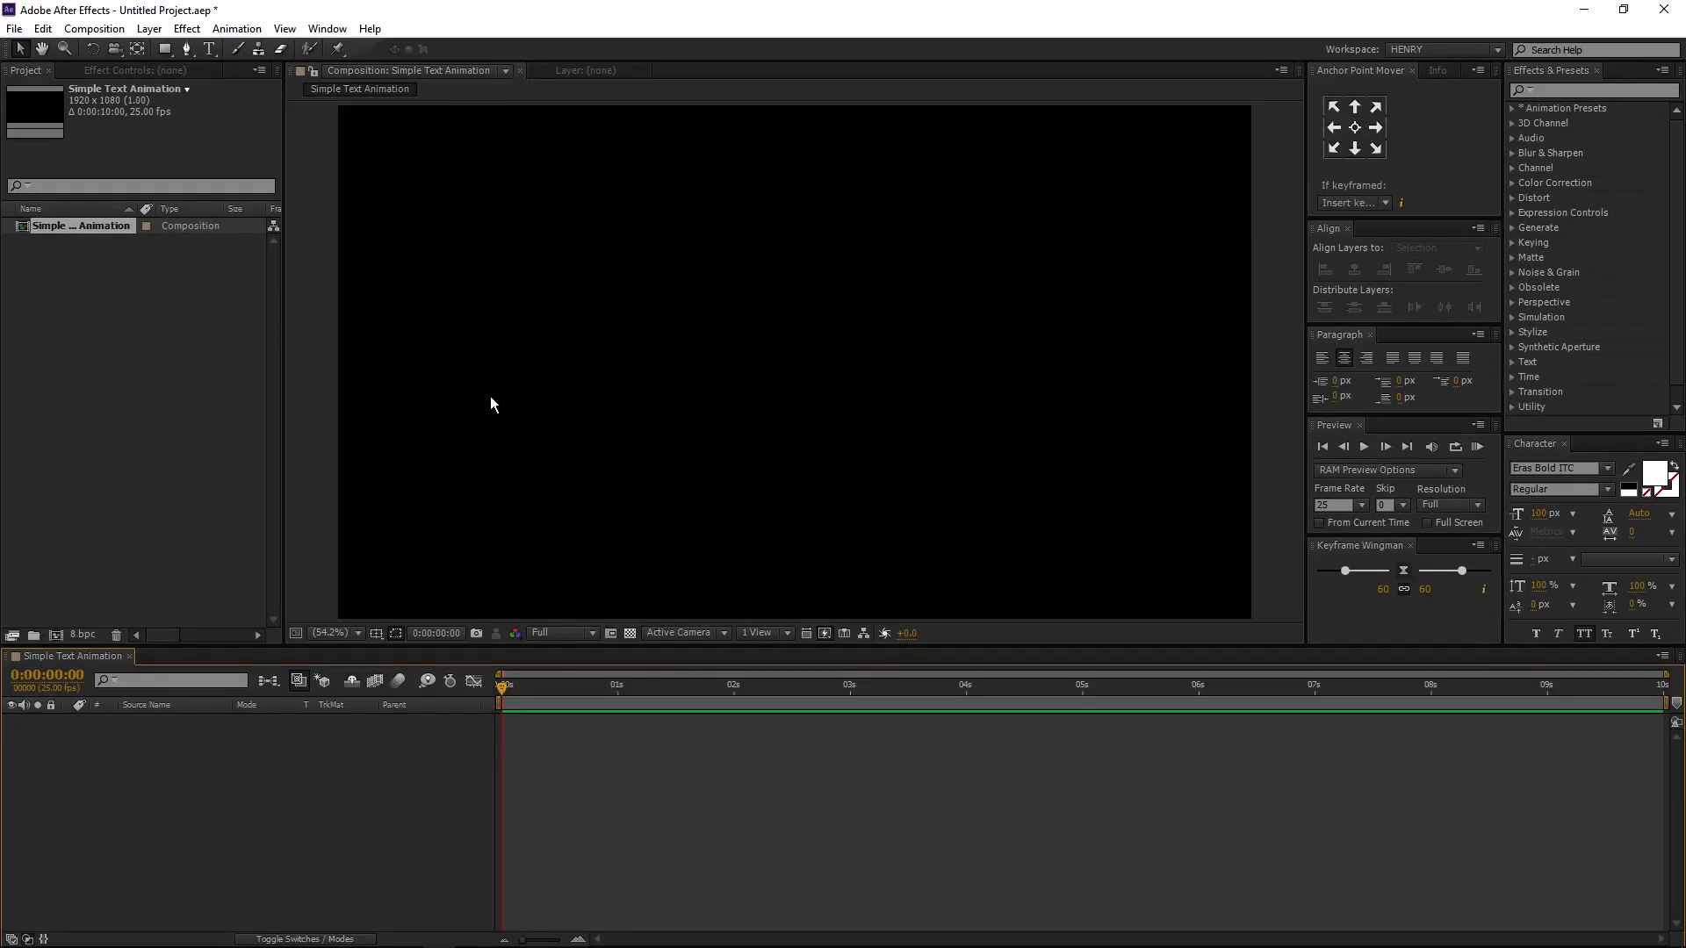
- Add a text layer reading CINEMATIC and centre it horizontally and vertically in the composition
{"action": "left_click", "coordinate": [209, 49]}
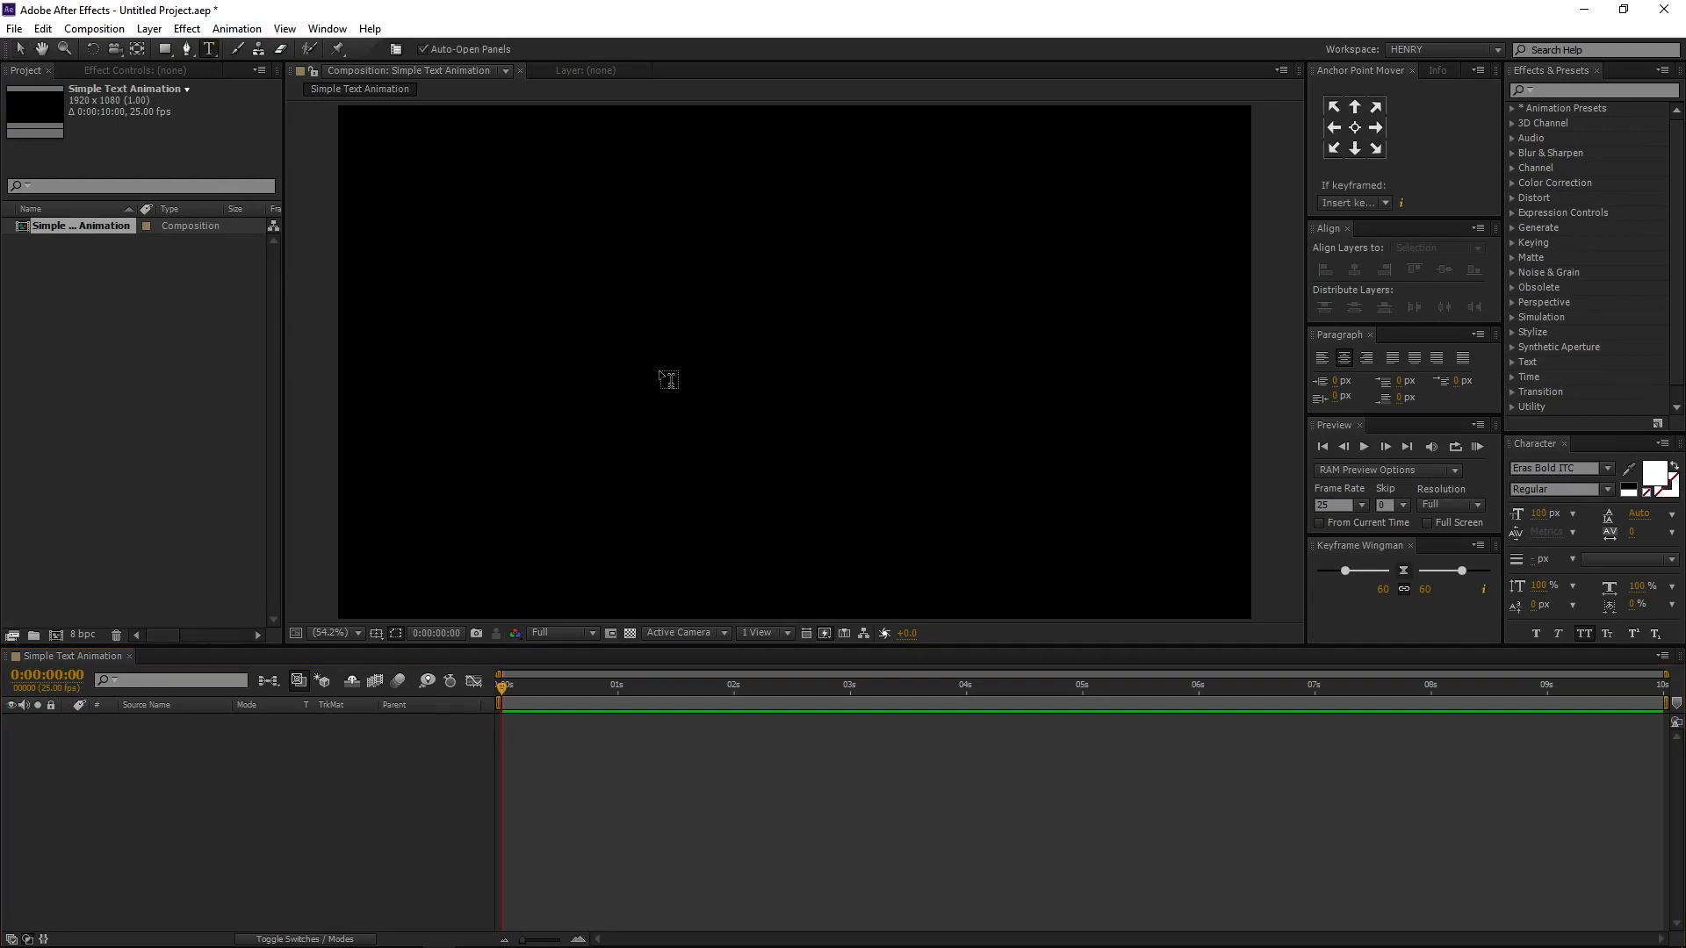
{"action": "left_click", "coordinate": [661, 376]}
{"action": "type", "text": "CIN"}
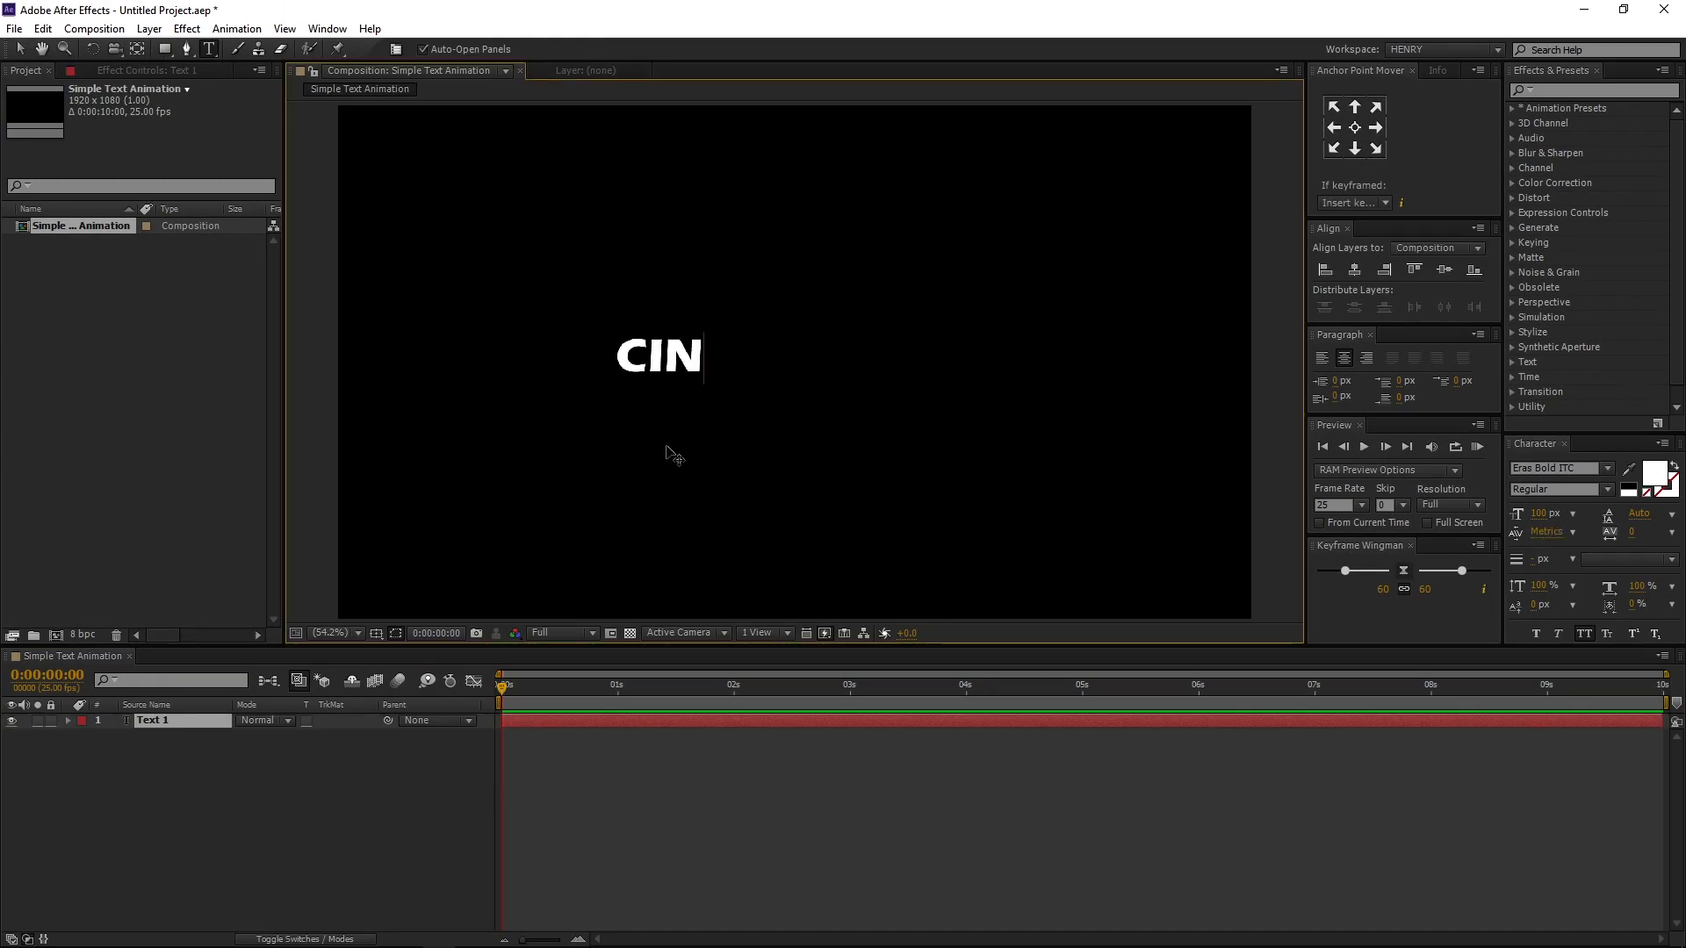
{"action": "type", "text": "EMATIC"}
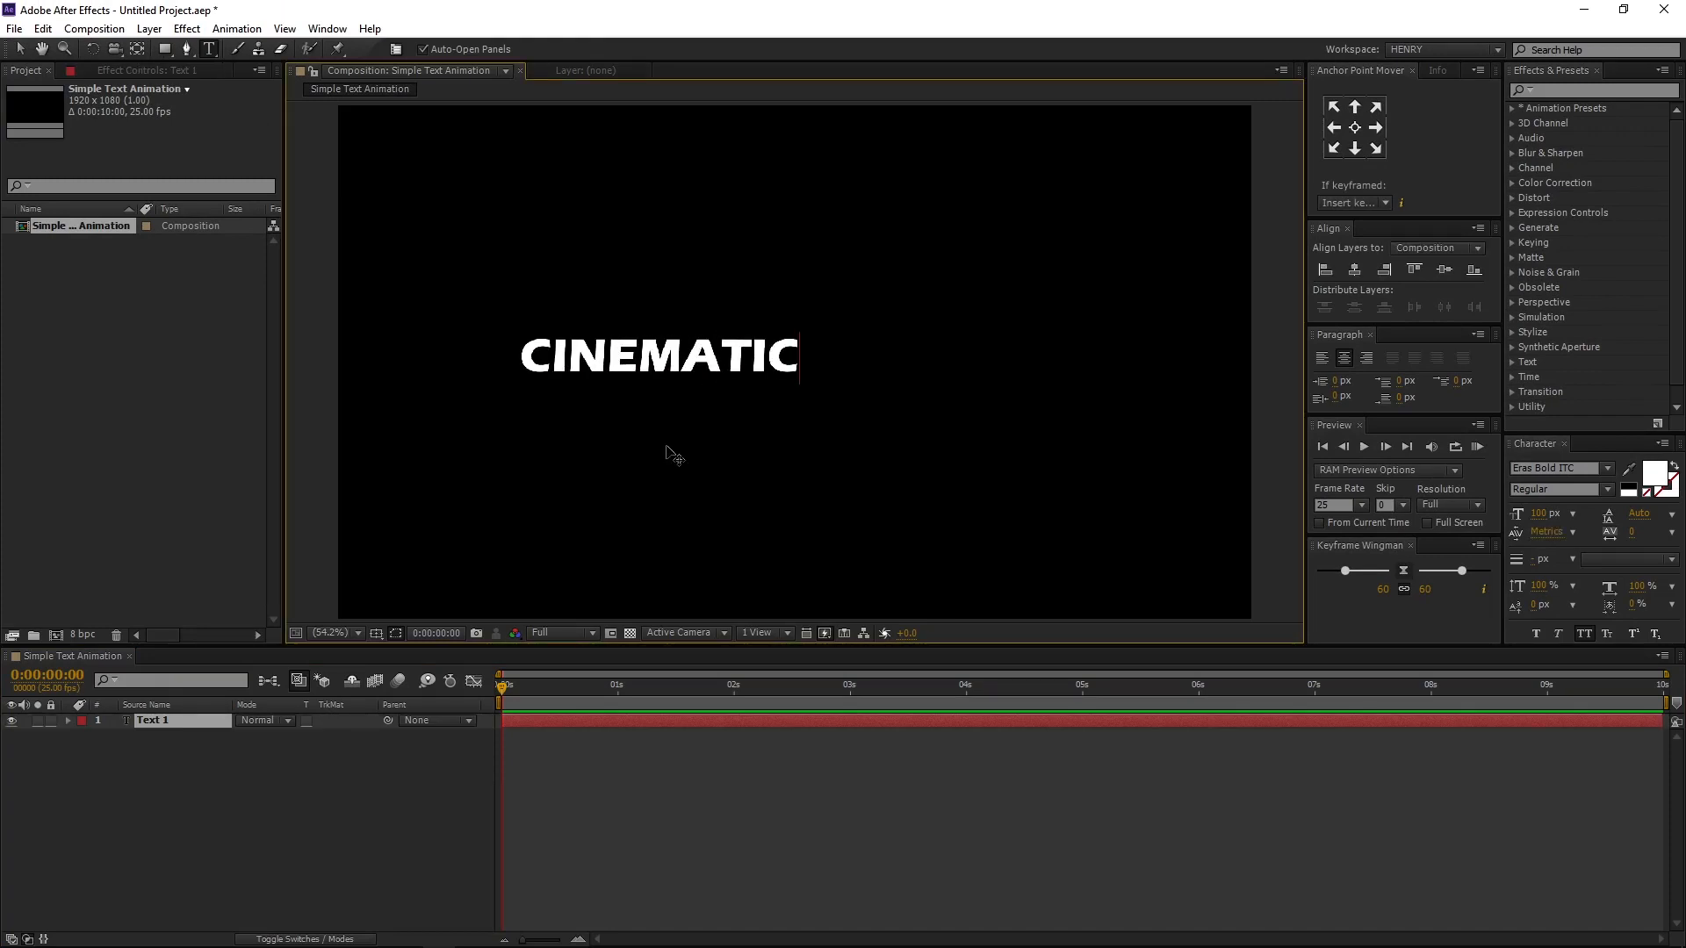
{"action": "key", "text": "Escape"}
{"action": "key", "text": "v"}
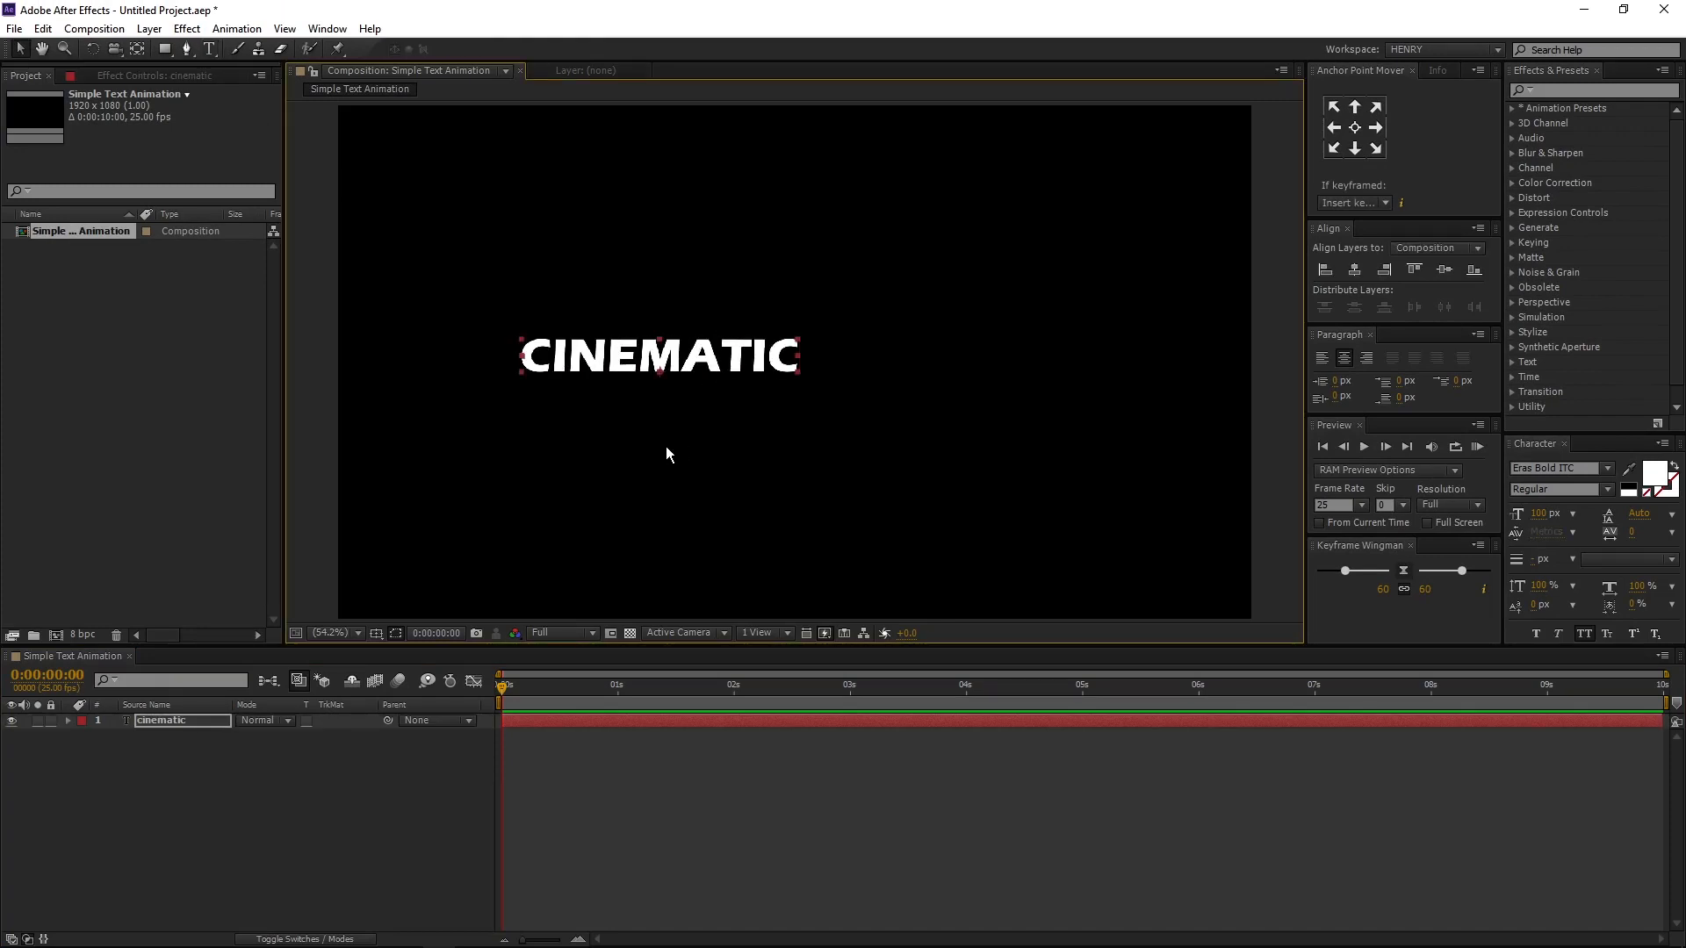
{"action": "left_click", "coordinate": [1355, 270]}
{"action": "left_click", "coordinate": [1445, 270]}
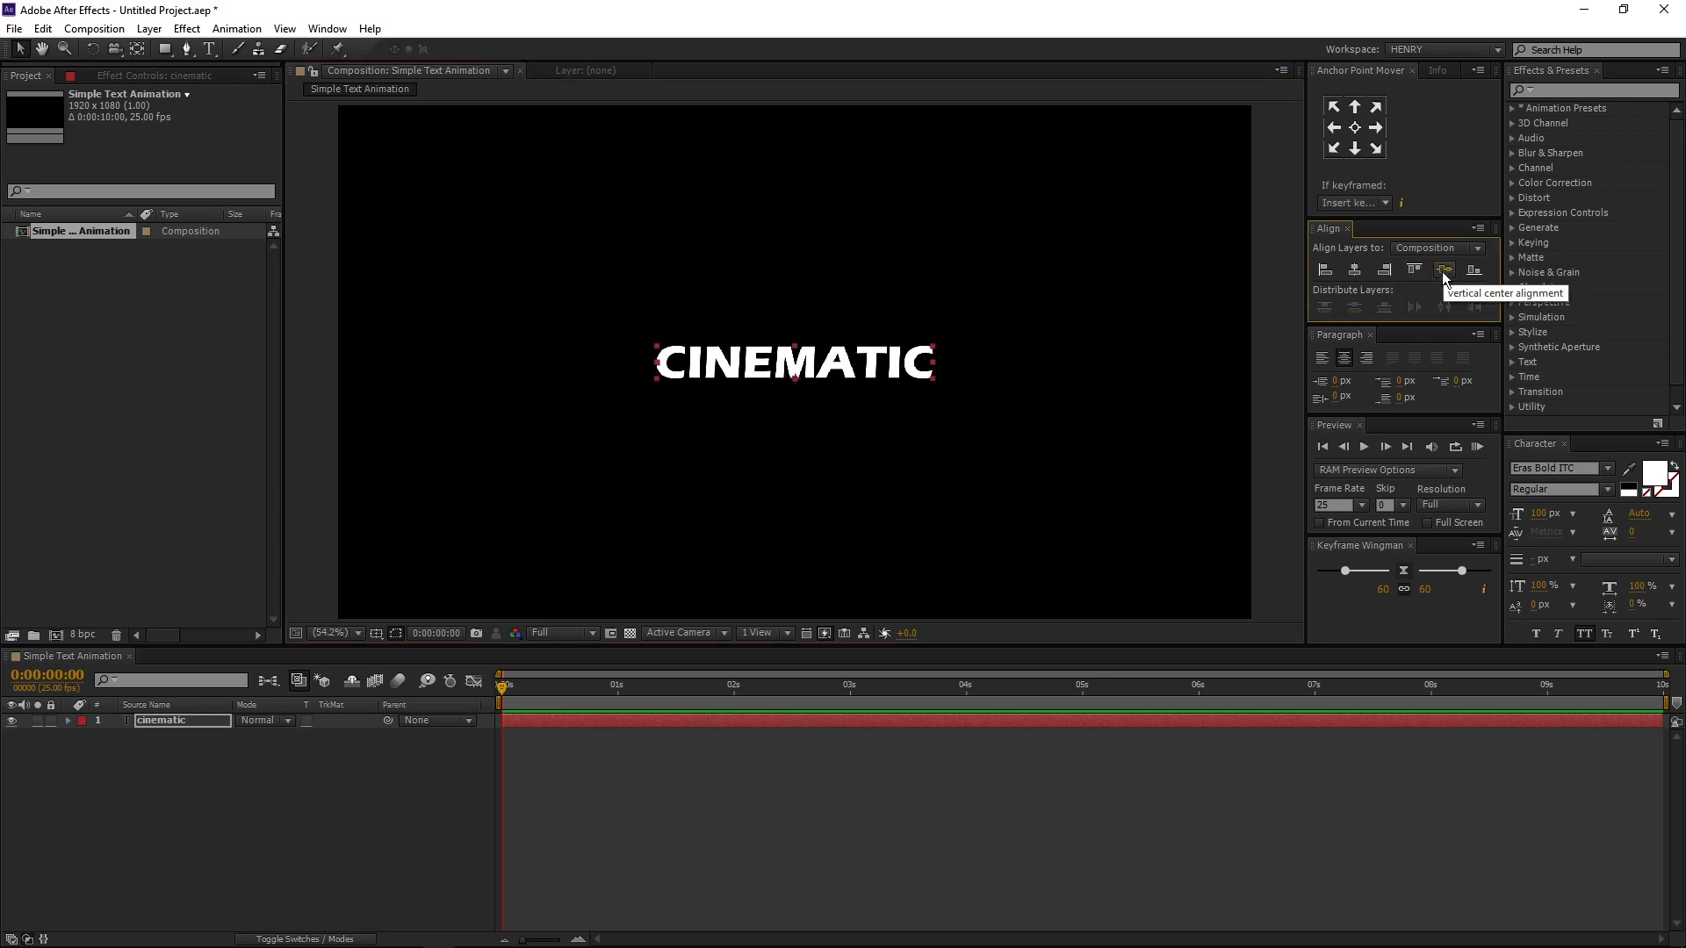
- Add a second text layer reading TITLE ANIMATION below CINEMATIC and centre it horizontally in the composition
{"action": "key", "text": "ctrl+t"}
{"action": "left_click", "coordinate": [630, 452]}
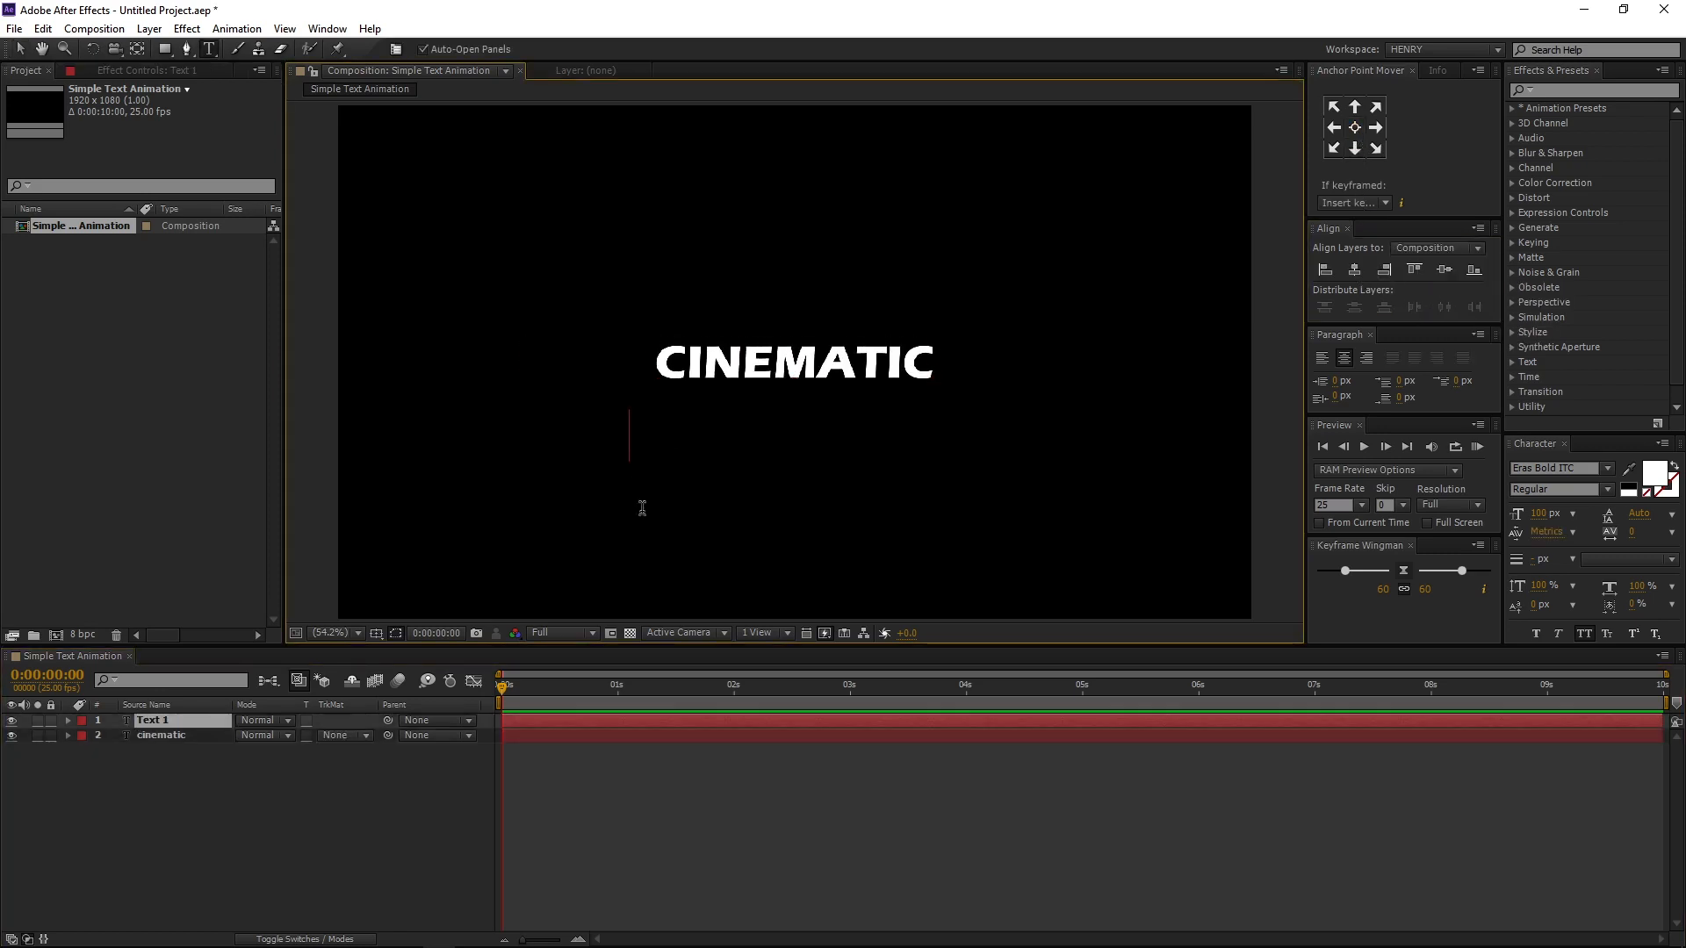
{"action": "type", "text": "TITLE ANIMAT"}
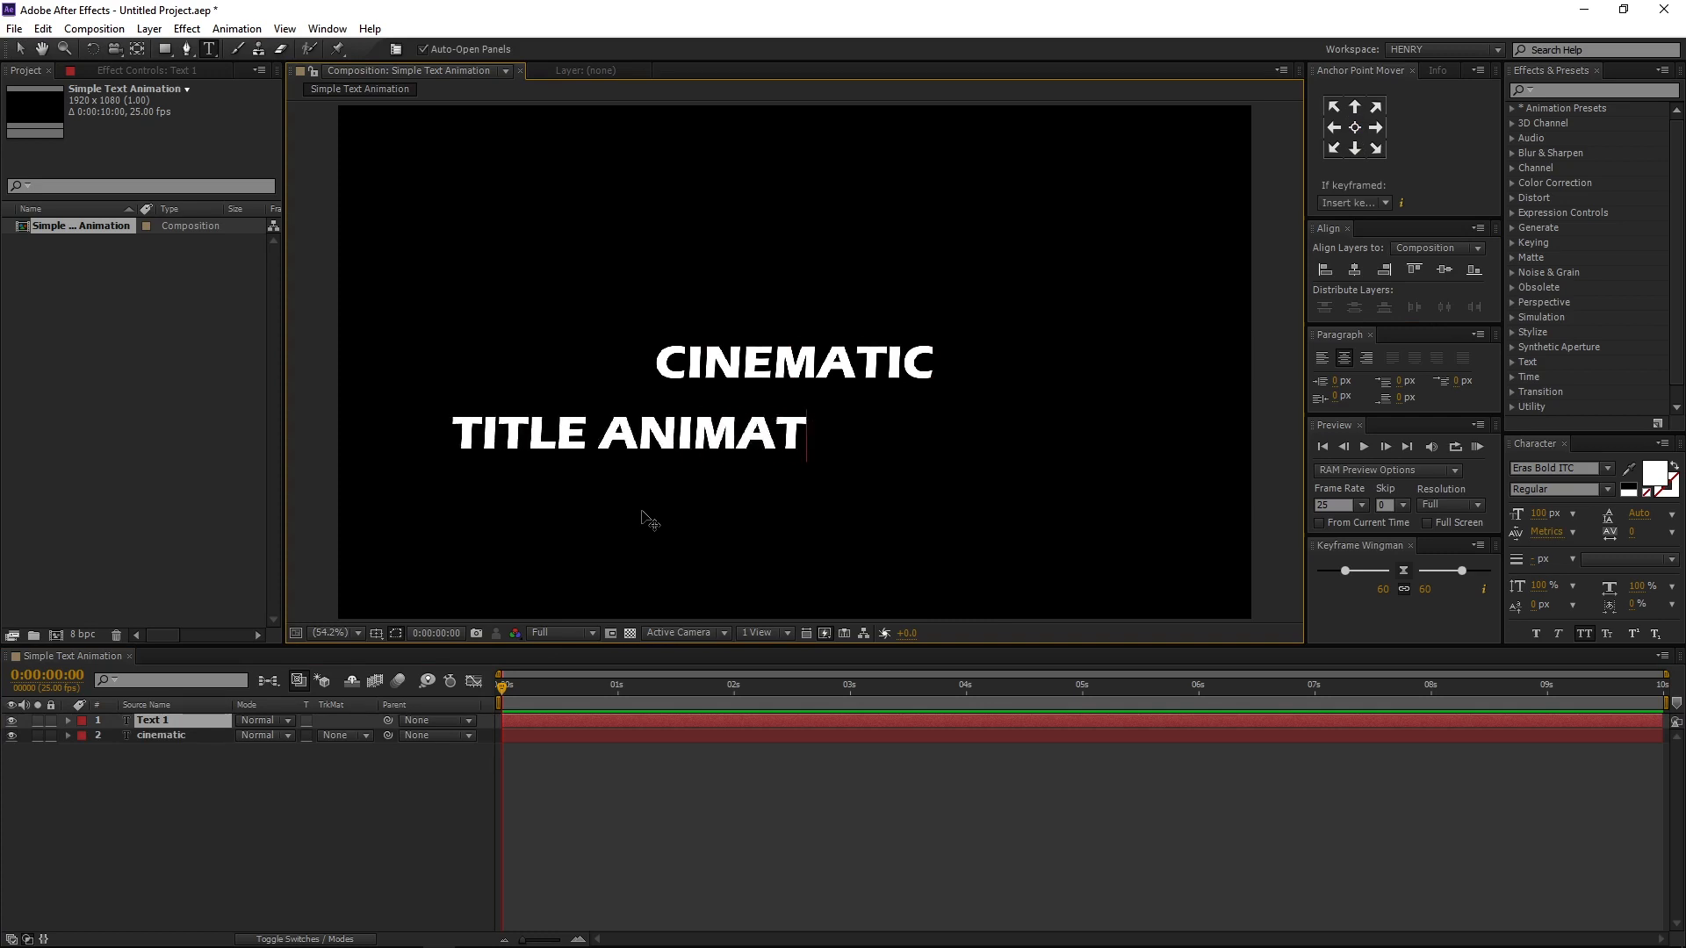
{"action": "type", "text": "ION"}
{"action": "key", "text": "KP_Enter"}
{"action": "key", "text": "v"}
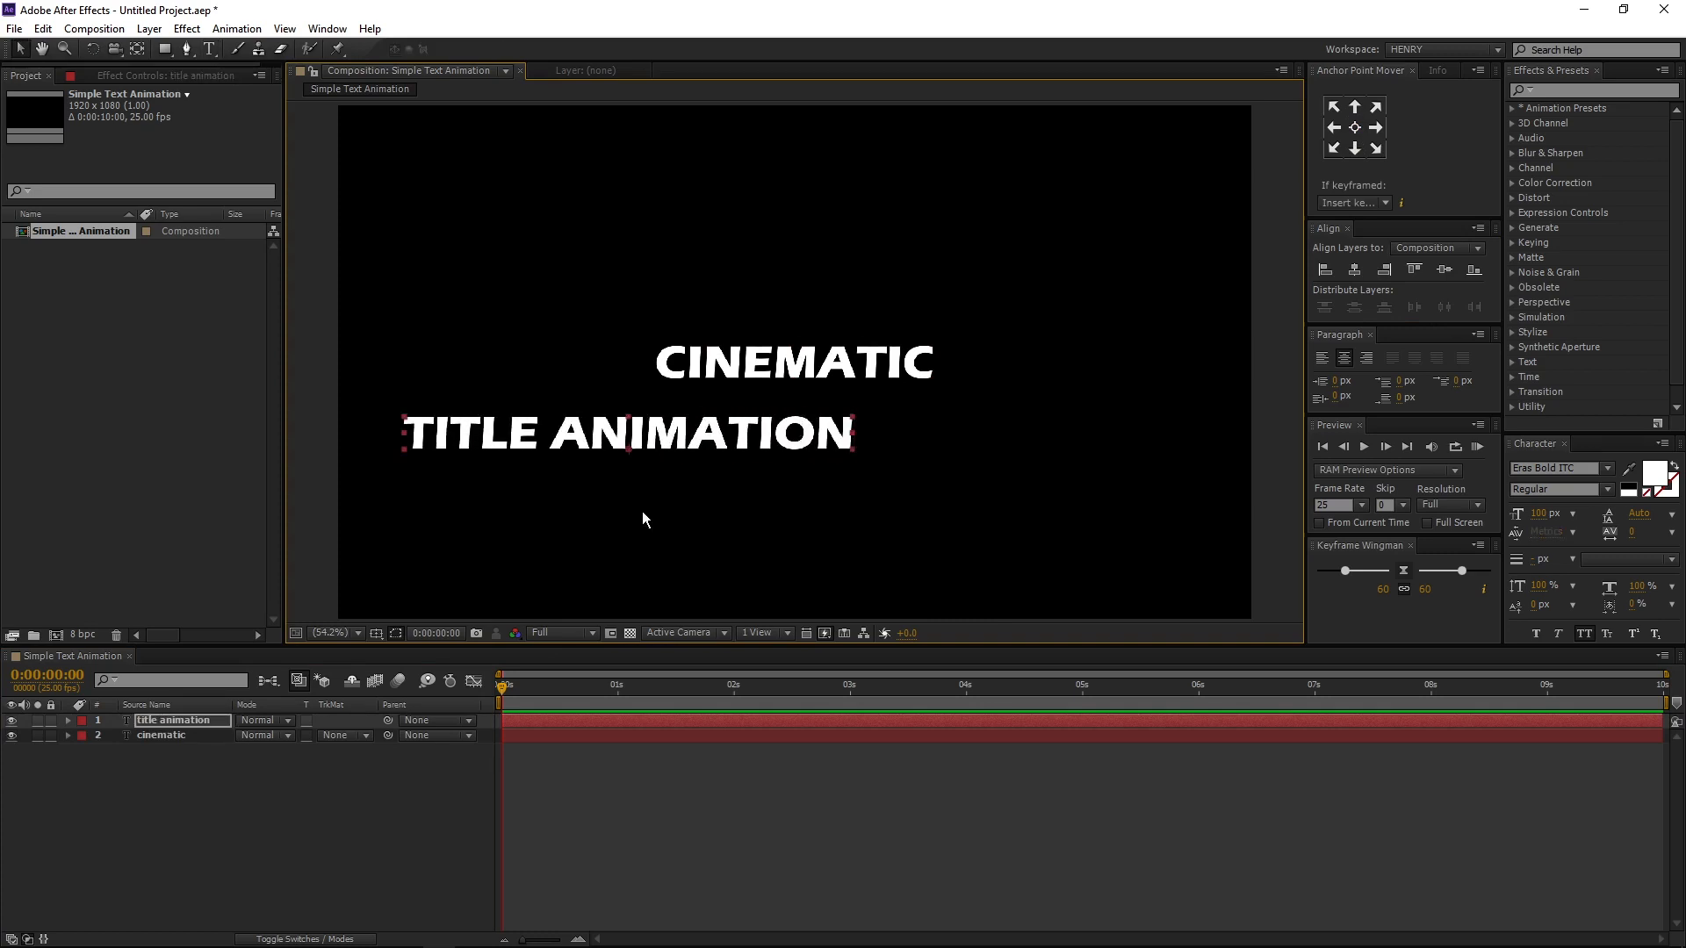
{"action": "left_click", "coordinate": [1355, 127]}
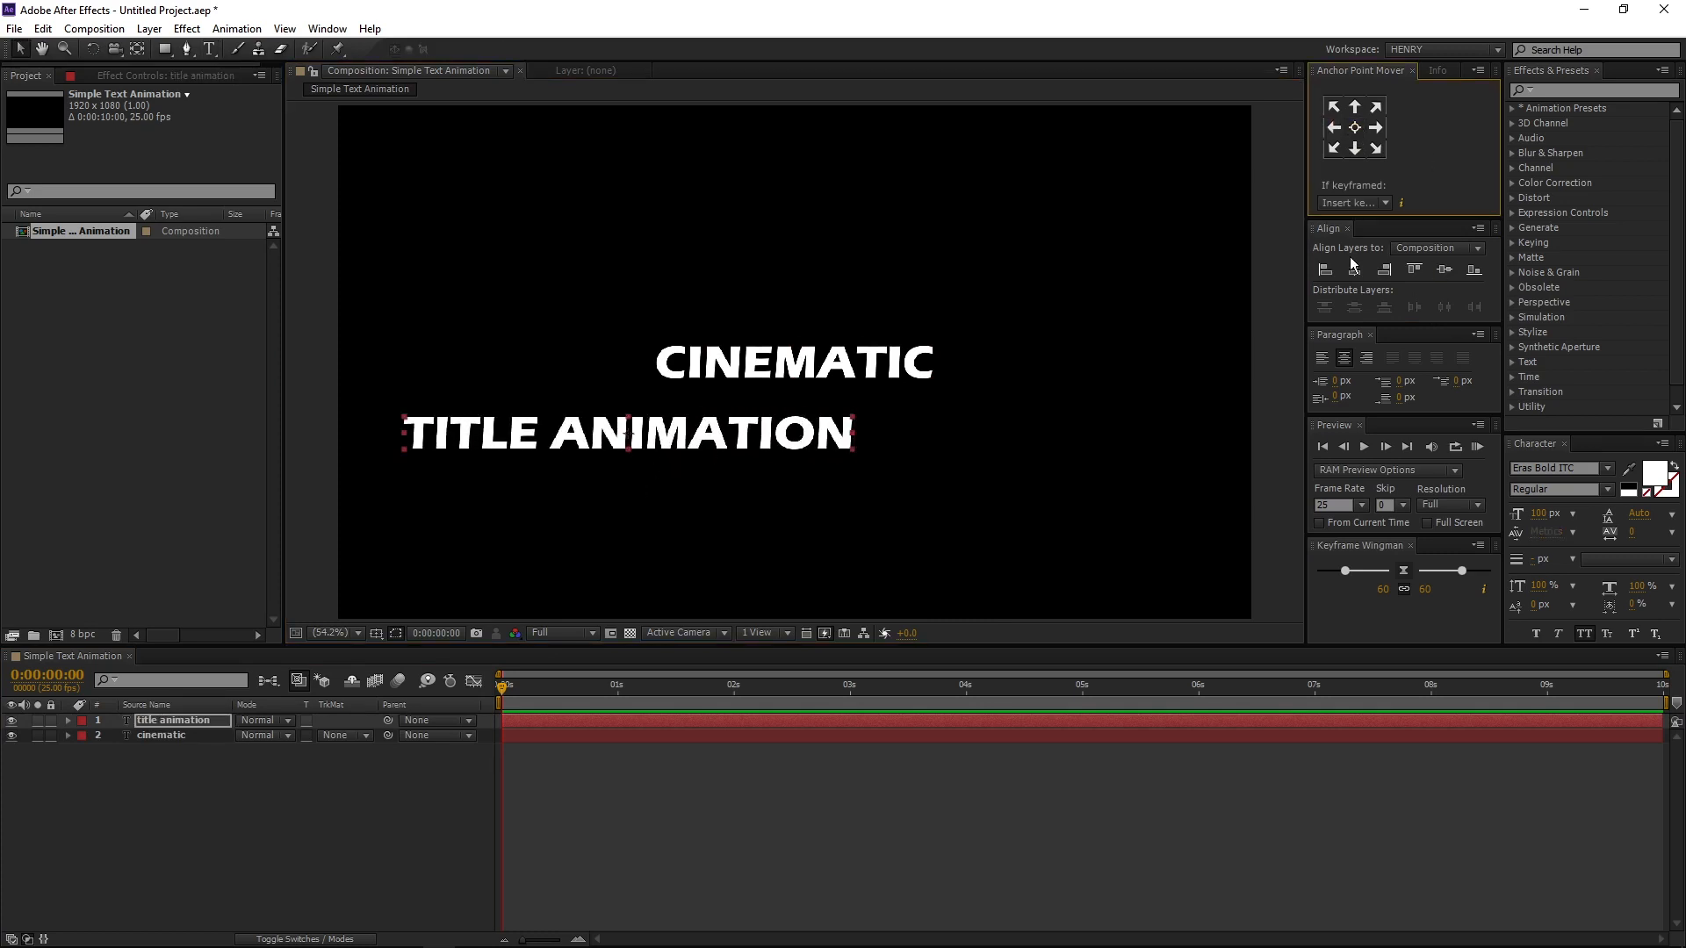
{"action": "left_click", "coordinate": [1355, 269]}
- Set the TITLE ANIMATION text to 50 px with tracking of 100 and move it up directly beneath CINEMATIC
{"action": "left_click", "coordinate": [1537, 514]}
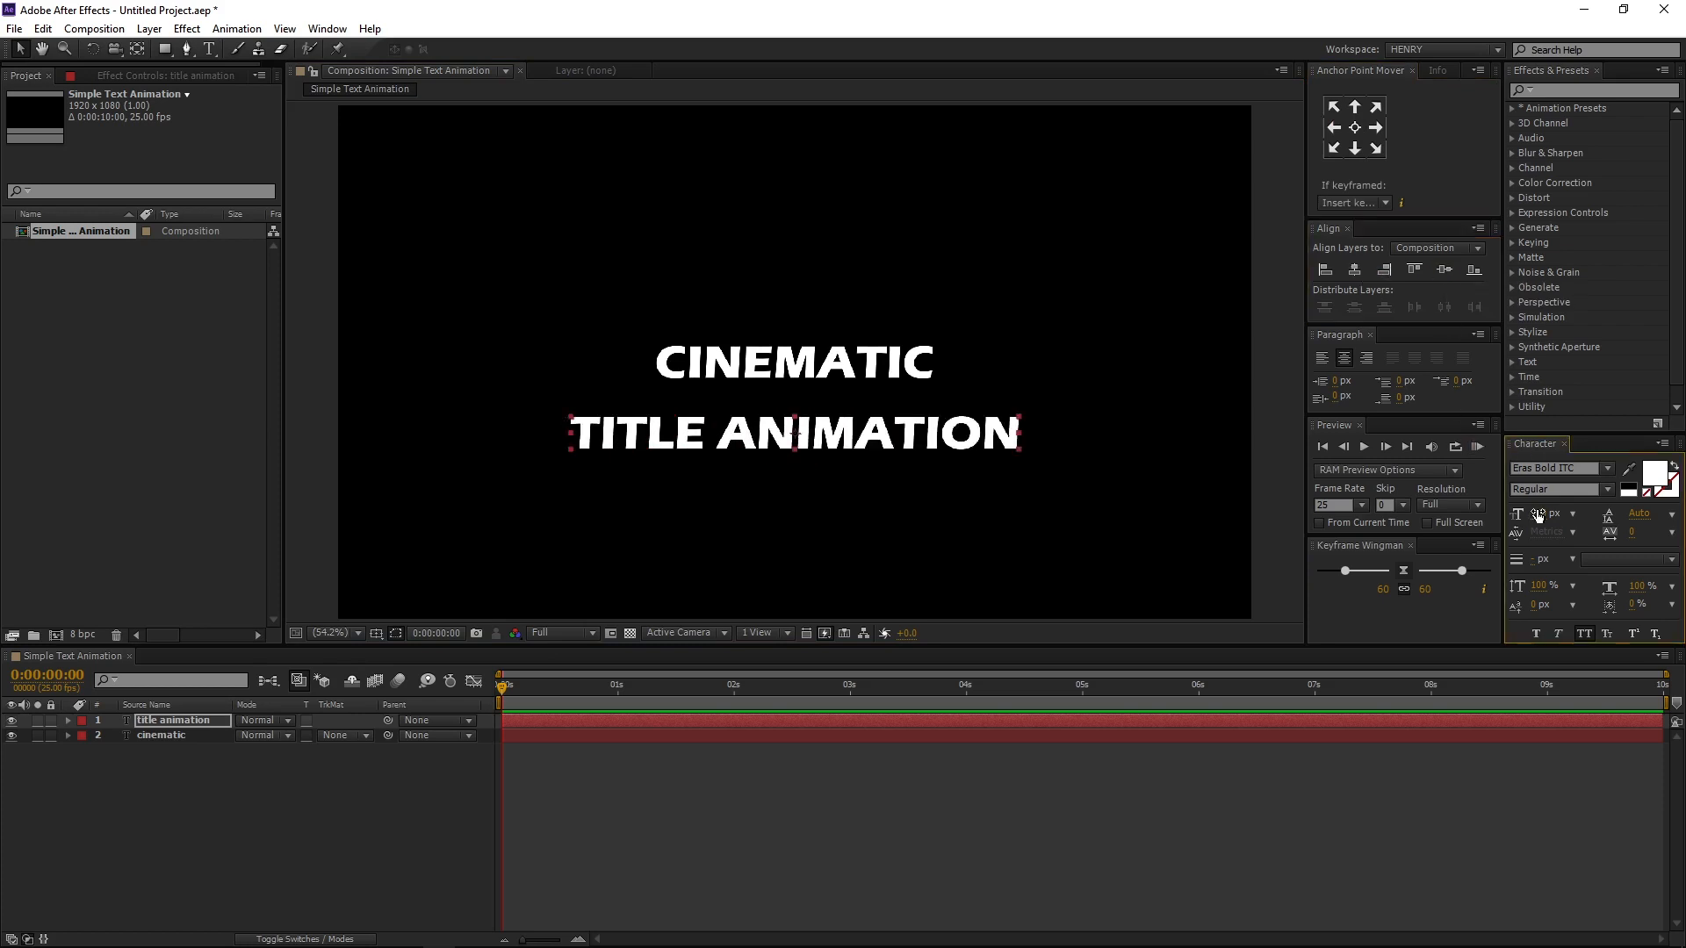
{"action": "type", "text": "50"}
{"action": "key", "text": "Return"}
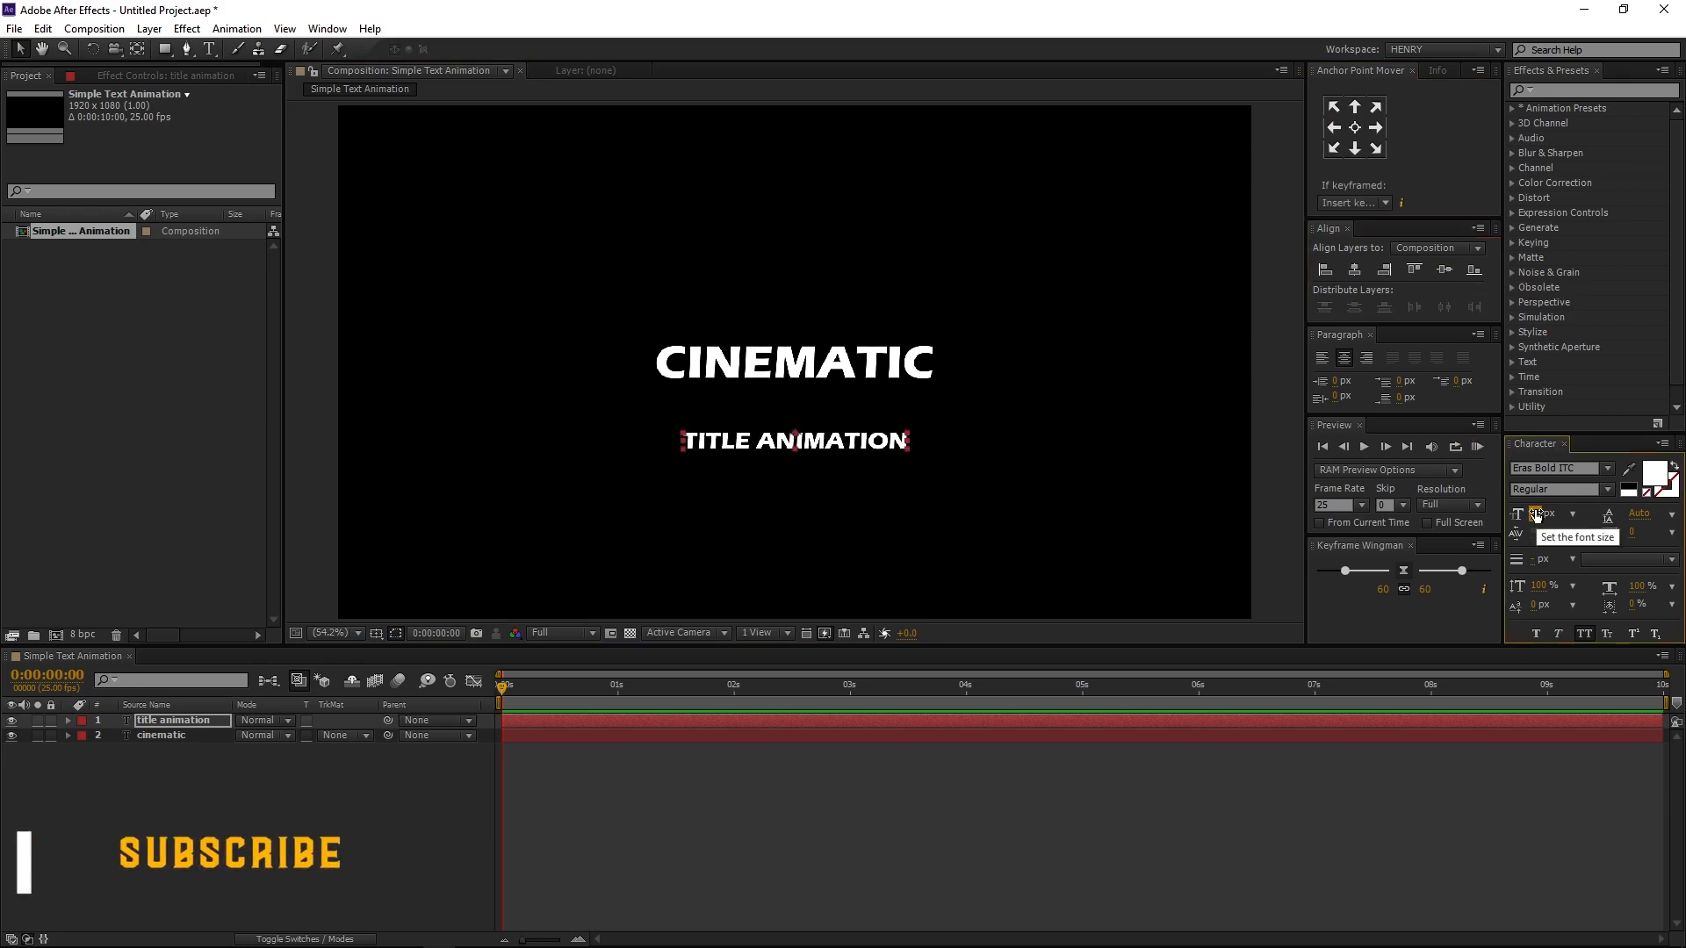
{"action": "left_click", "coordinate": [1634, 532]}
{"action": "type", "text": "100"}
{"action": "key", "text": "Return"}
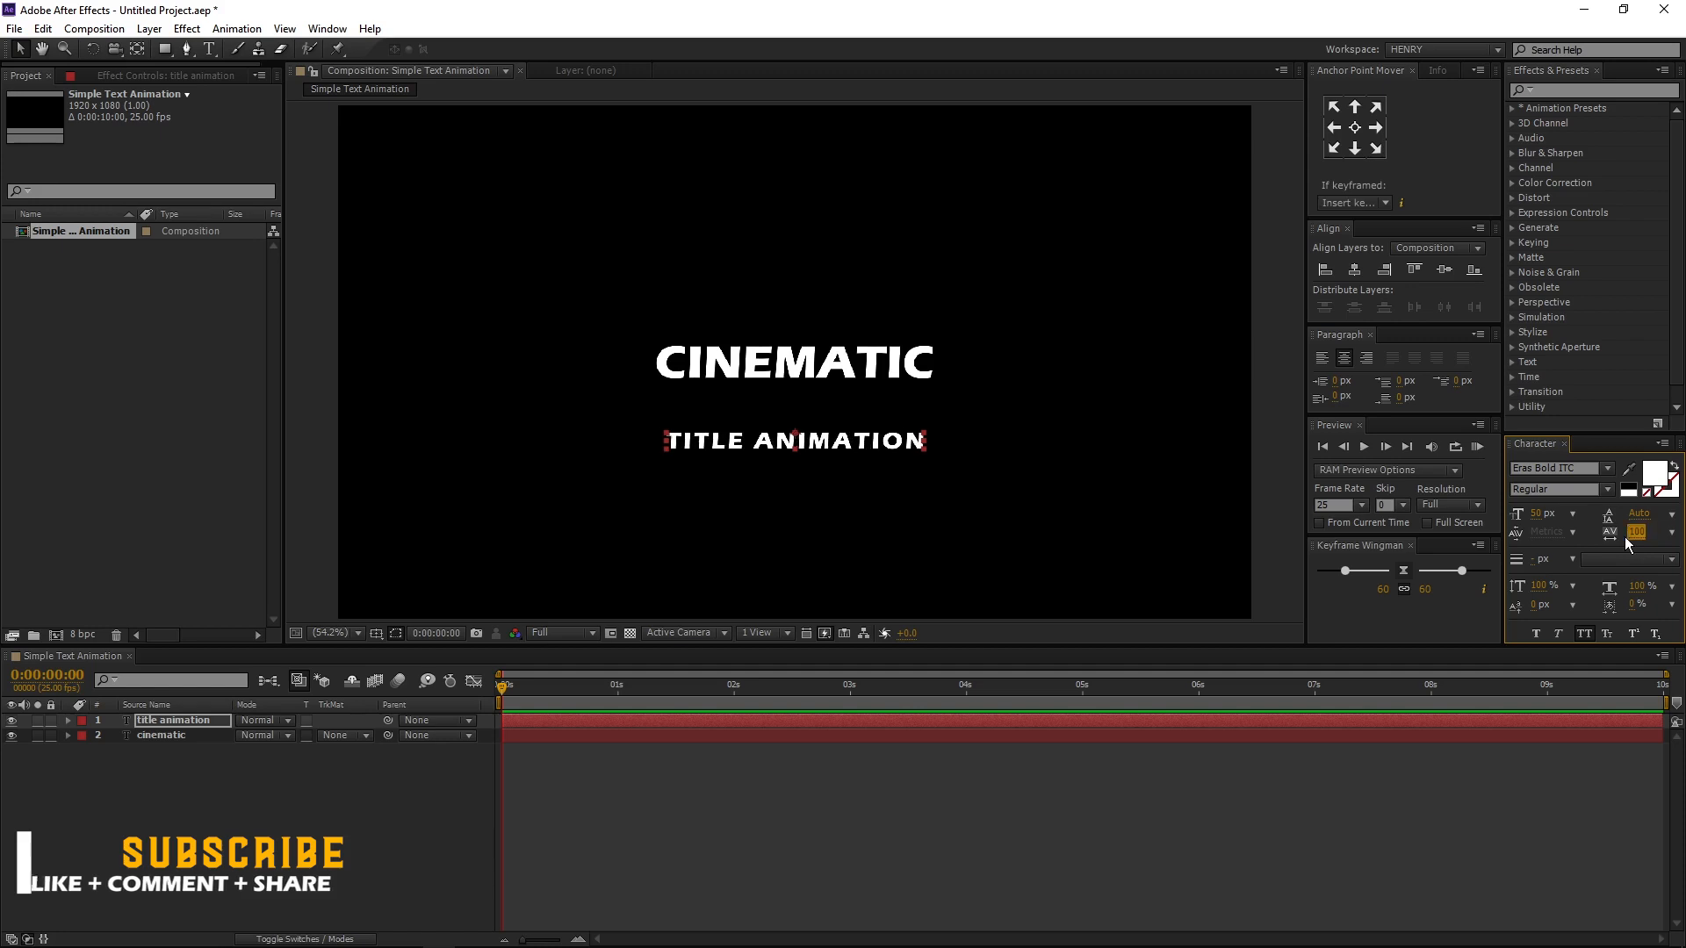
{"action": "left_click_drag", "start_coordinate": [815, 446], "coordinate": [818, 399]}
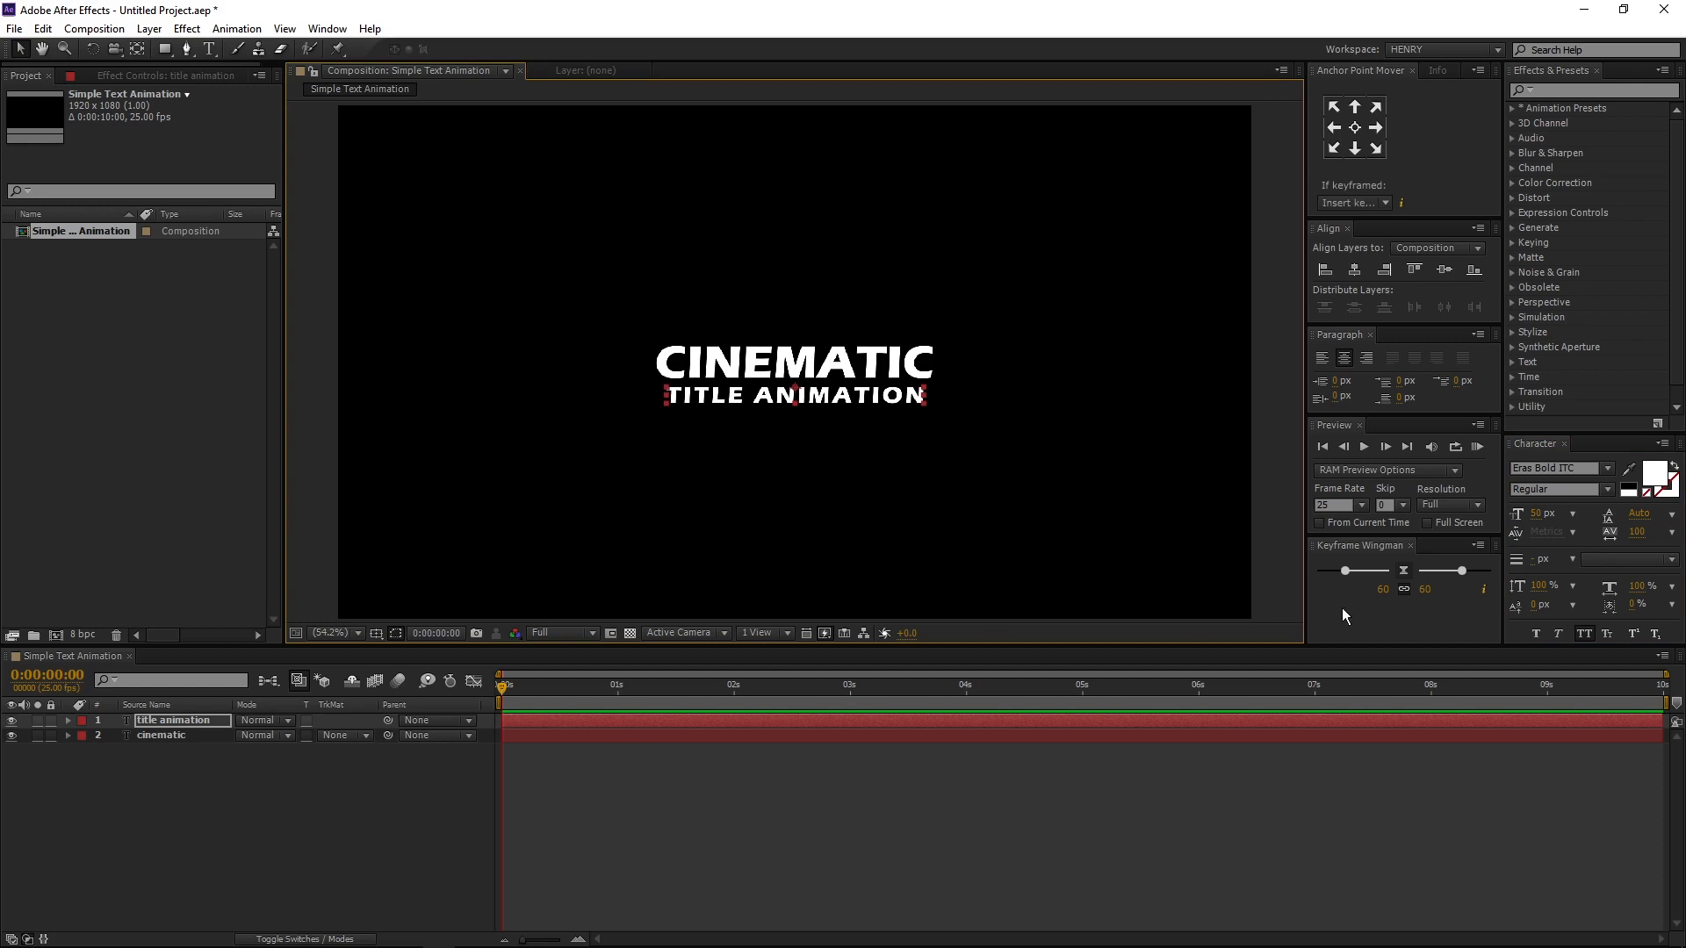
- Show the Title/Action Safe guides and nudge both text layers up to centre them vertically as a pair
{"action": "left_click", "coordinate": [183, 740], "text": "shift"}
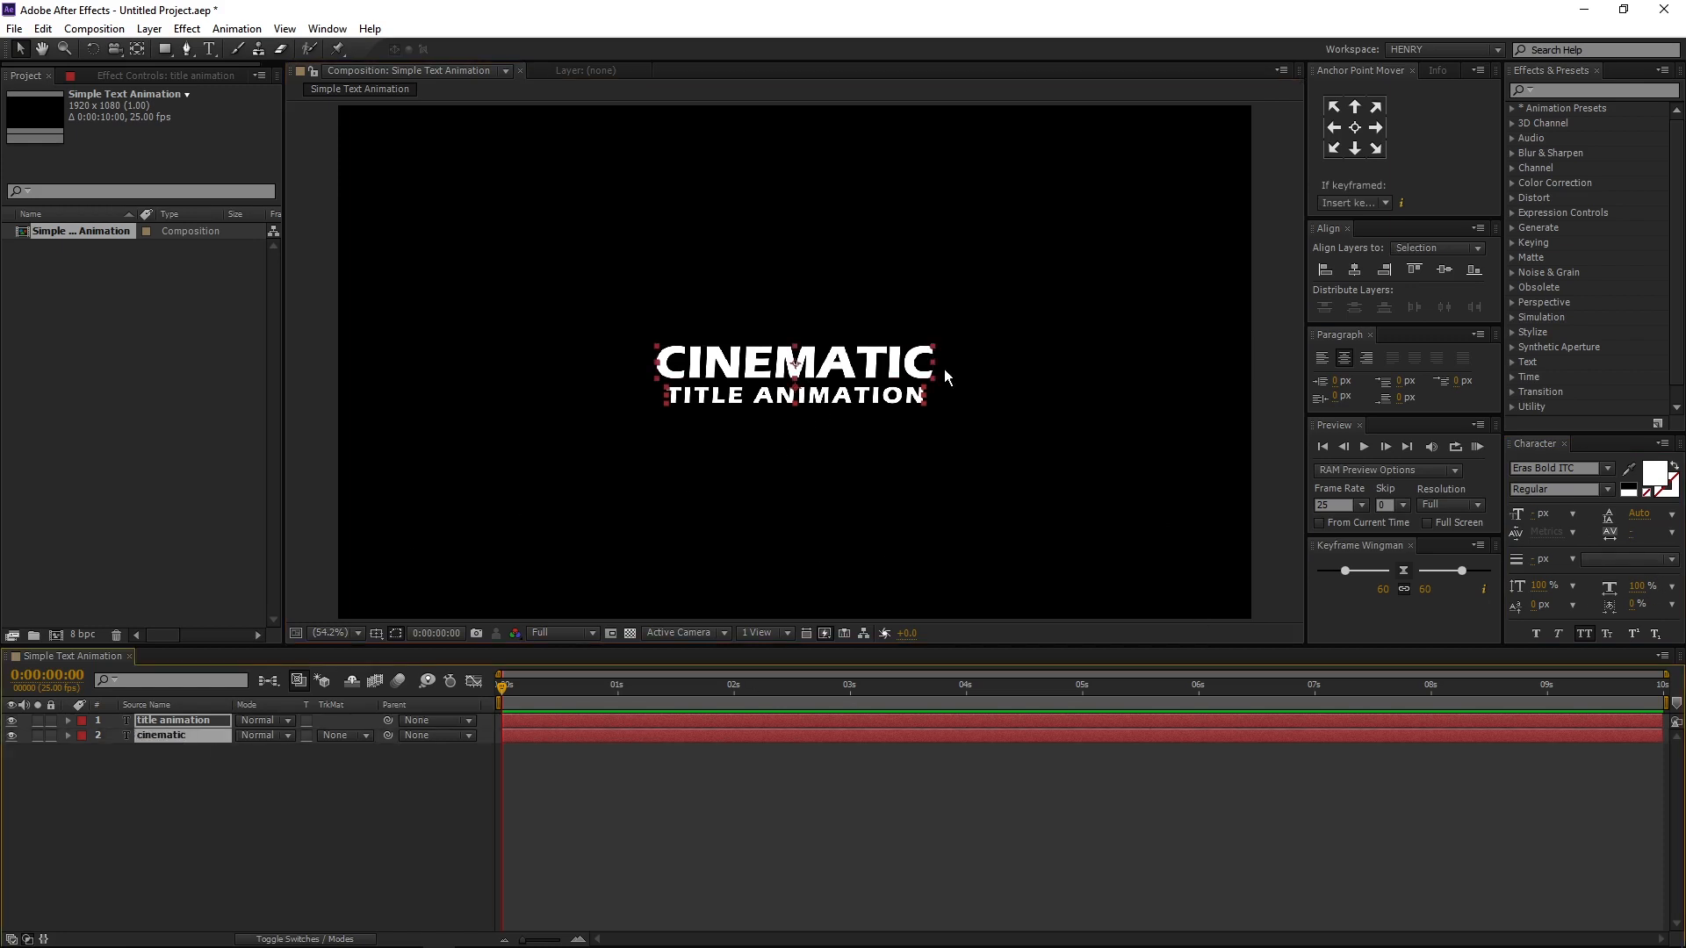
{"action": "left_click", "coordinate": [376, 633]}
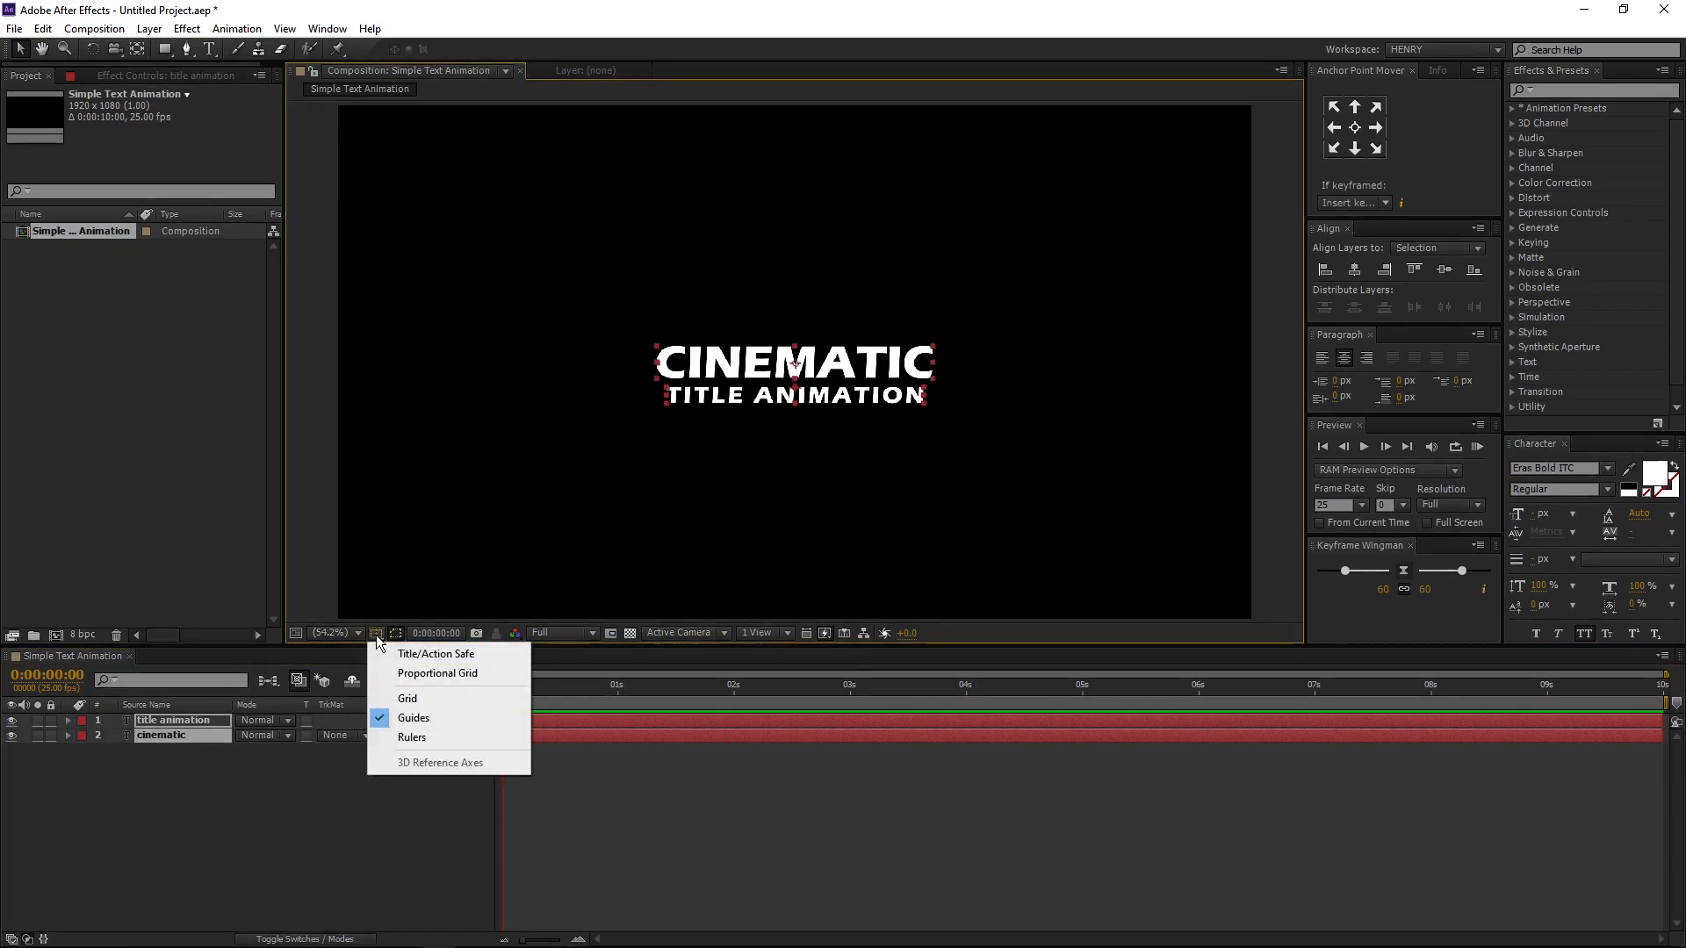
{"action": "left_click", "coordinate": [405, 657]}
{"action": "left_click", "coordinate": [859, 376]}
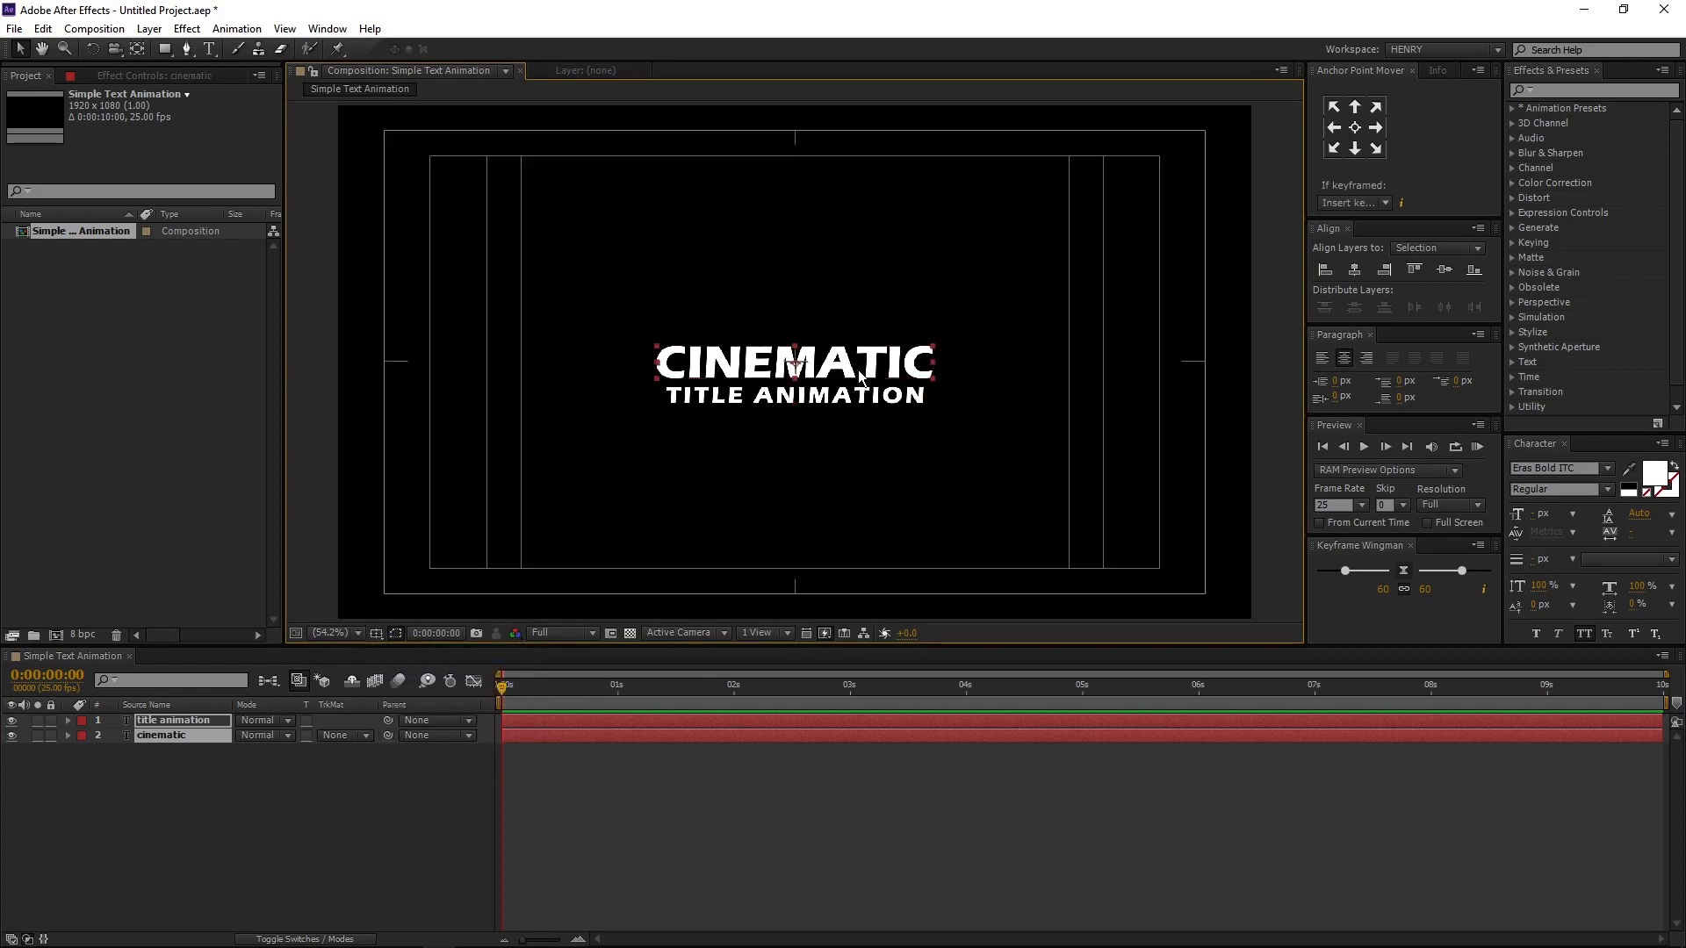
{"action": "left_click", "coordinate": [197, 724], "text": "shift"}
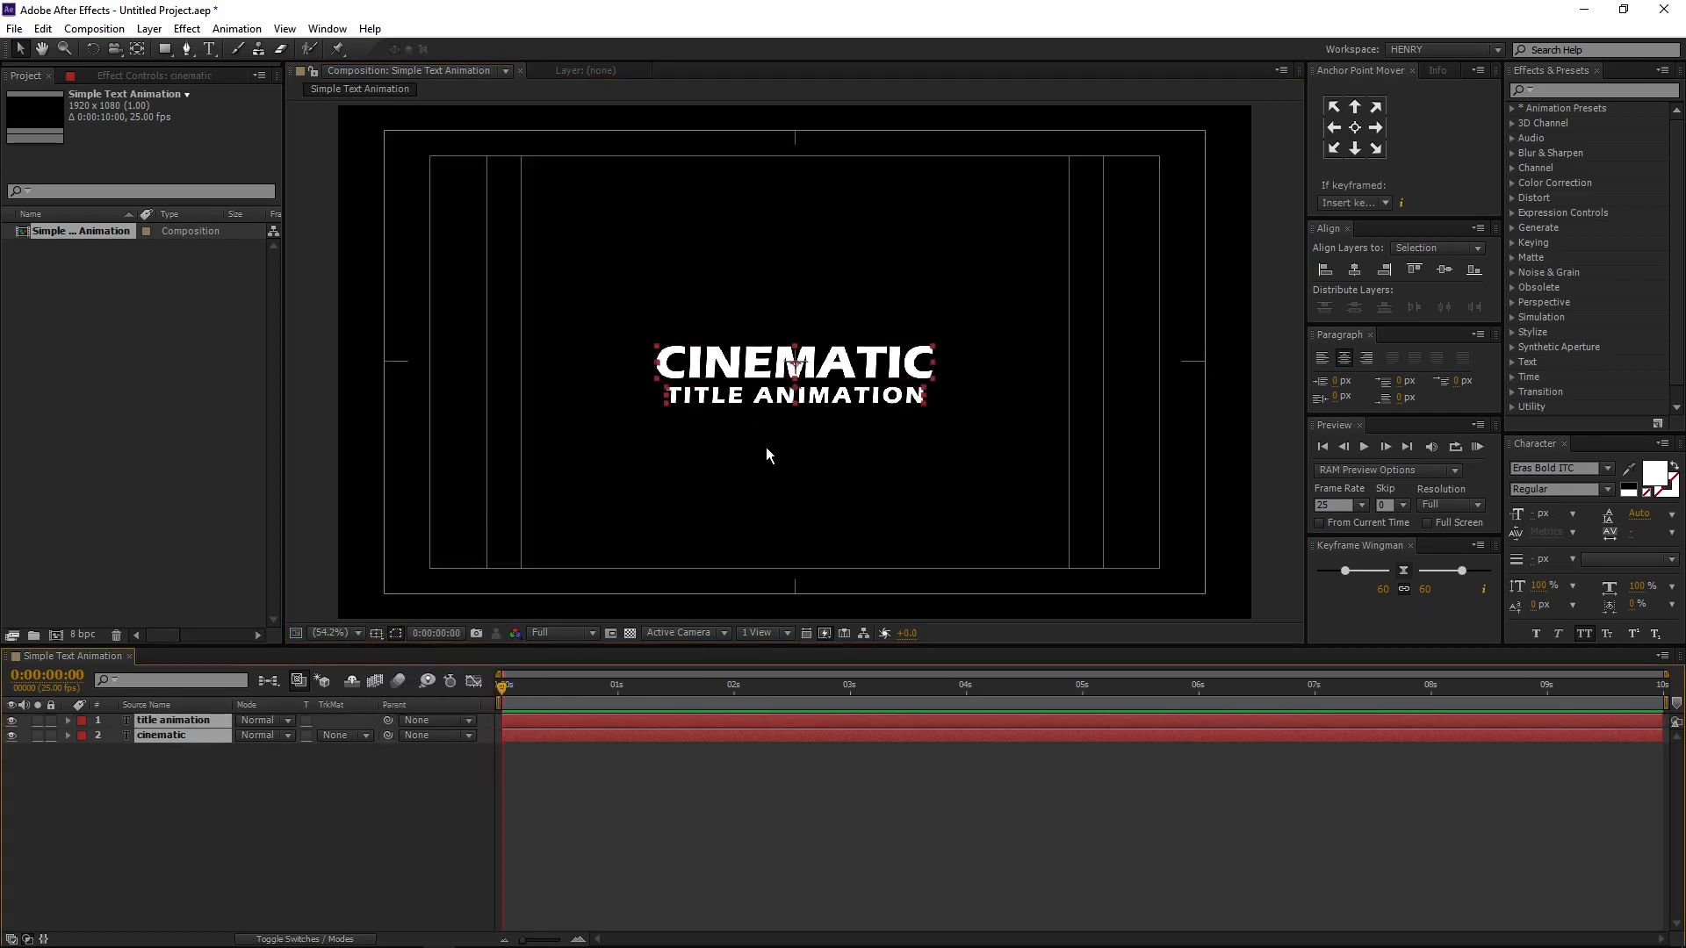
{"action": "key", "text": "shift+Up"}
{"action": "key", "text": "shift+Up"}
{"action": "key", "text": "Down"}
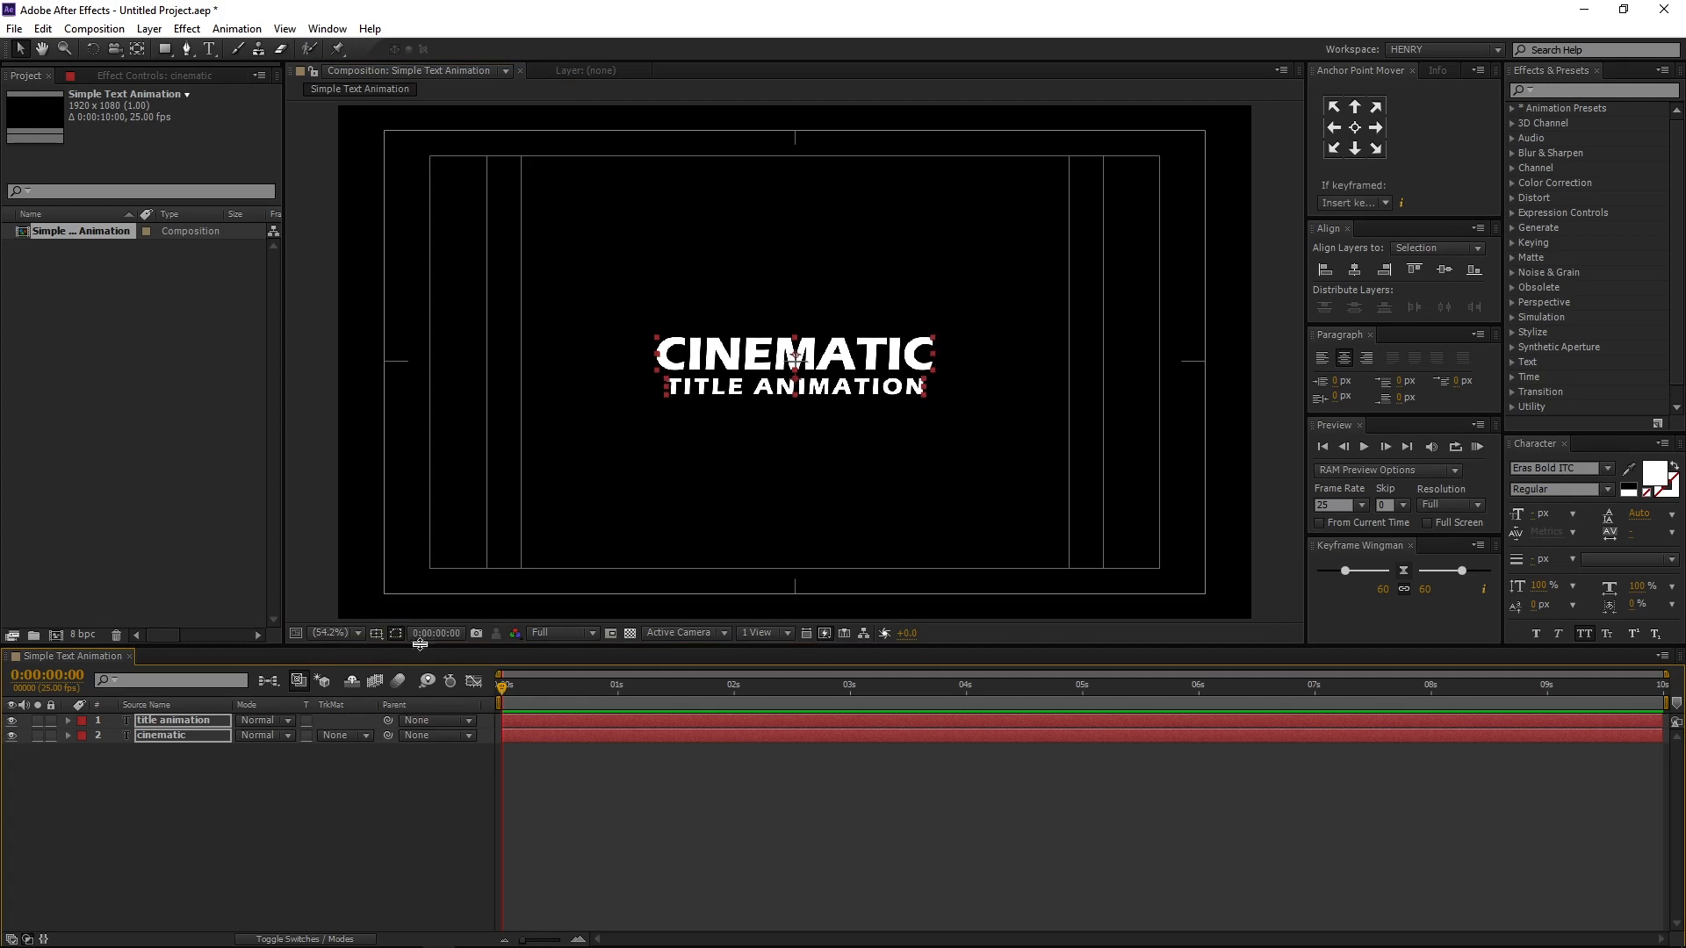
- Pre-compose both text layers into a new composition named Text, moving all attributes into it
{"action": "left_click", "coordinate": [188, 813]}
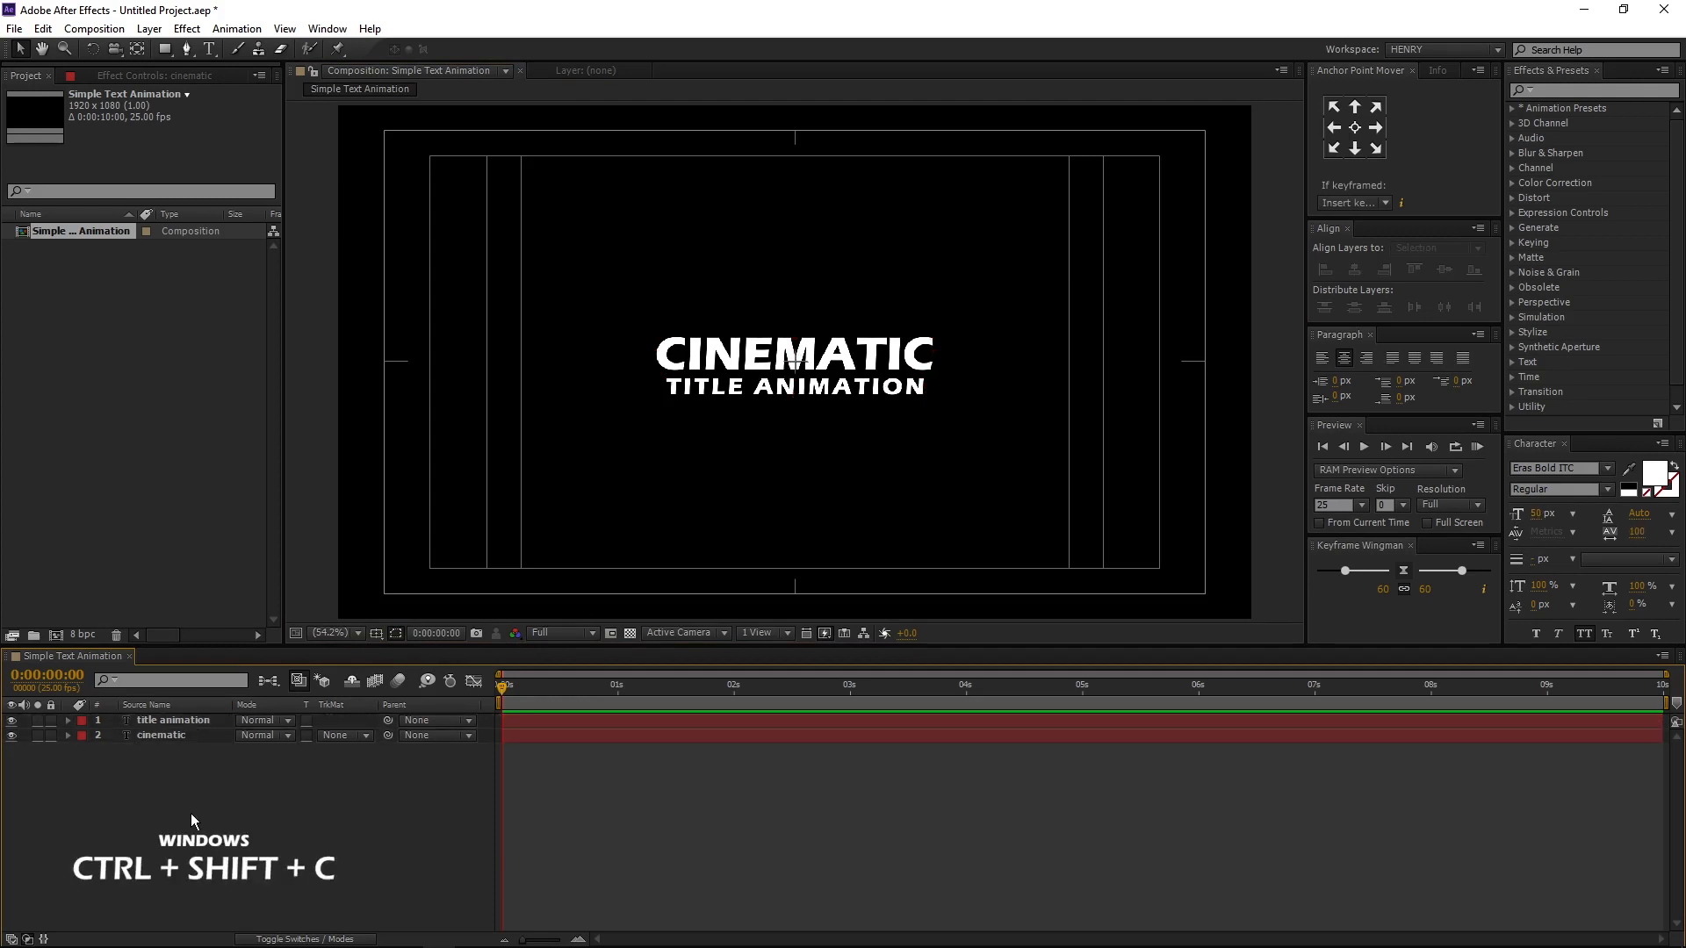
{"action": "left_click", "coordinate": [192, 735]}
{"action": "key", "text": "ctrl+a"}
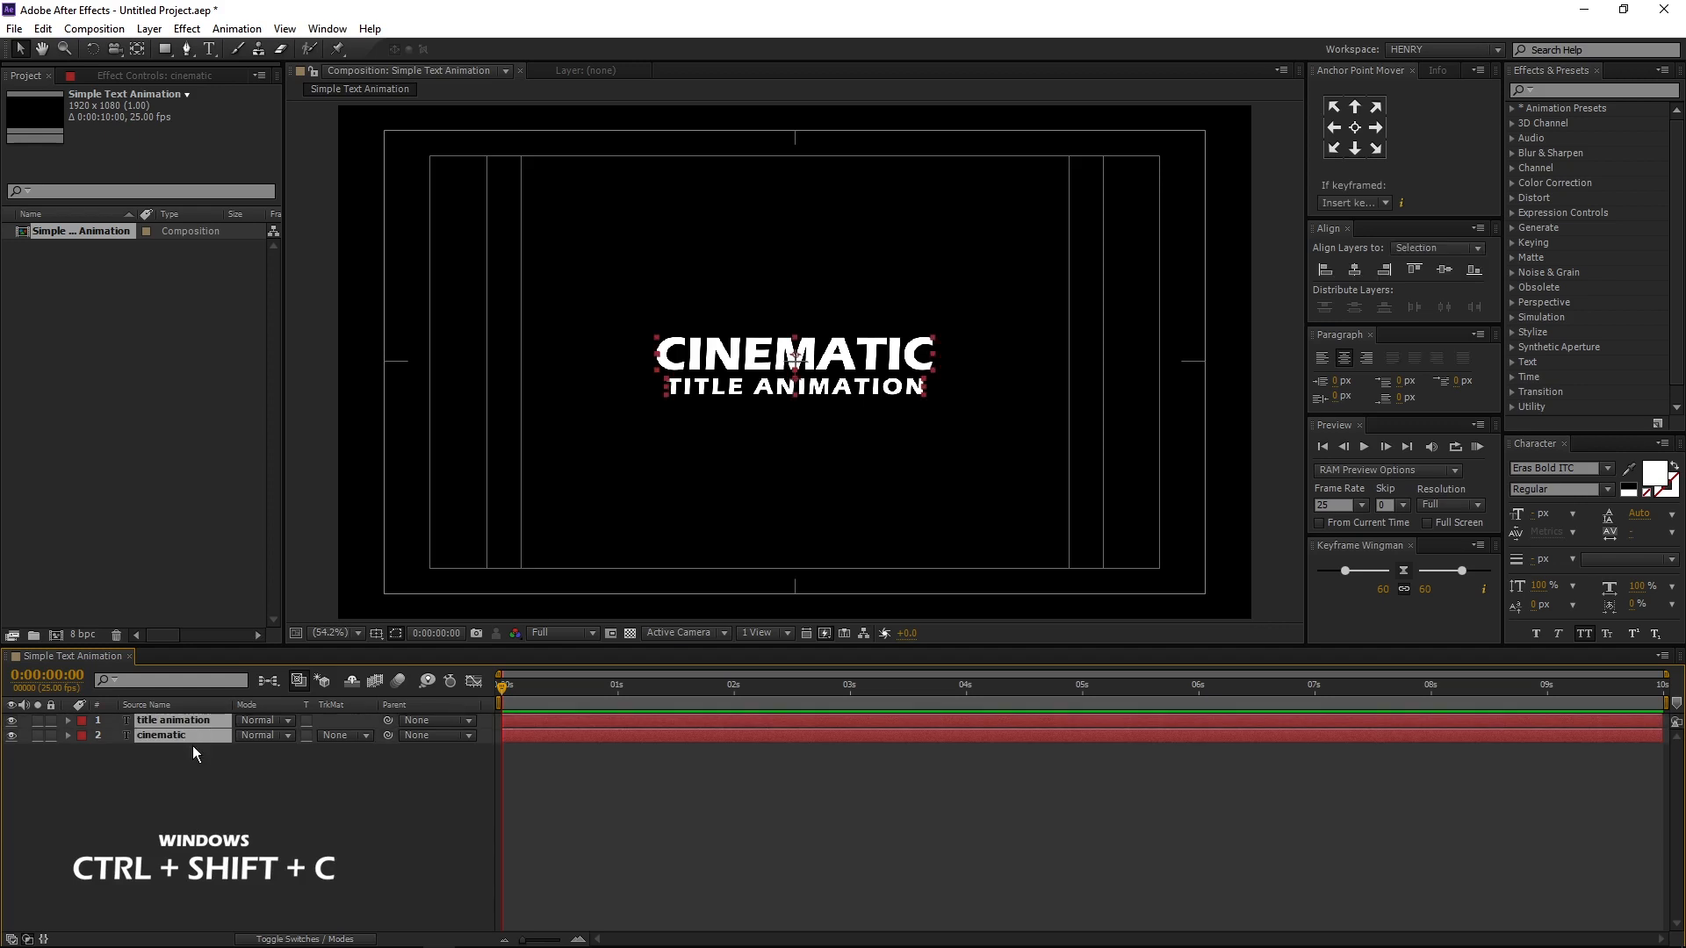
{"action": "key", "text": "ctrl+shift+c"}
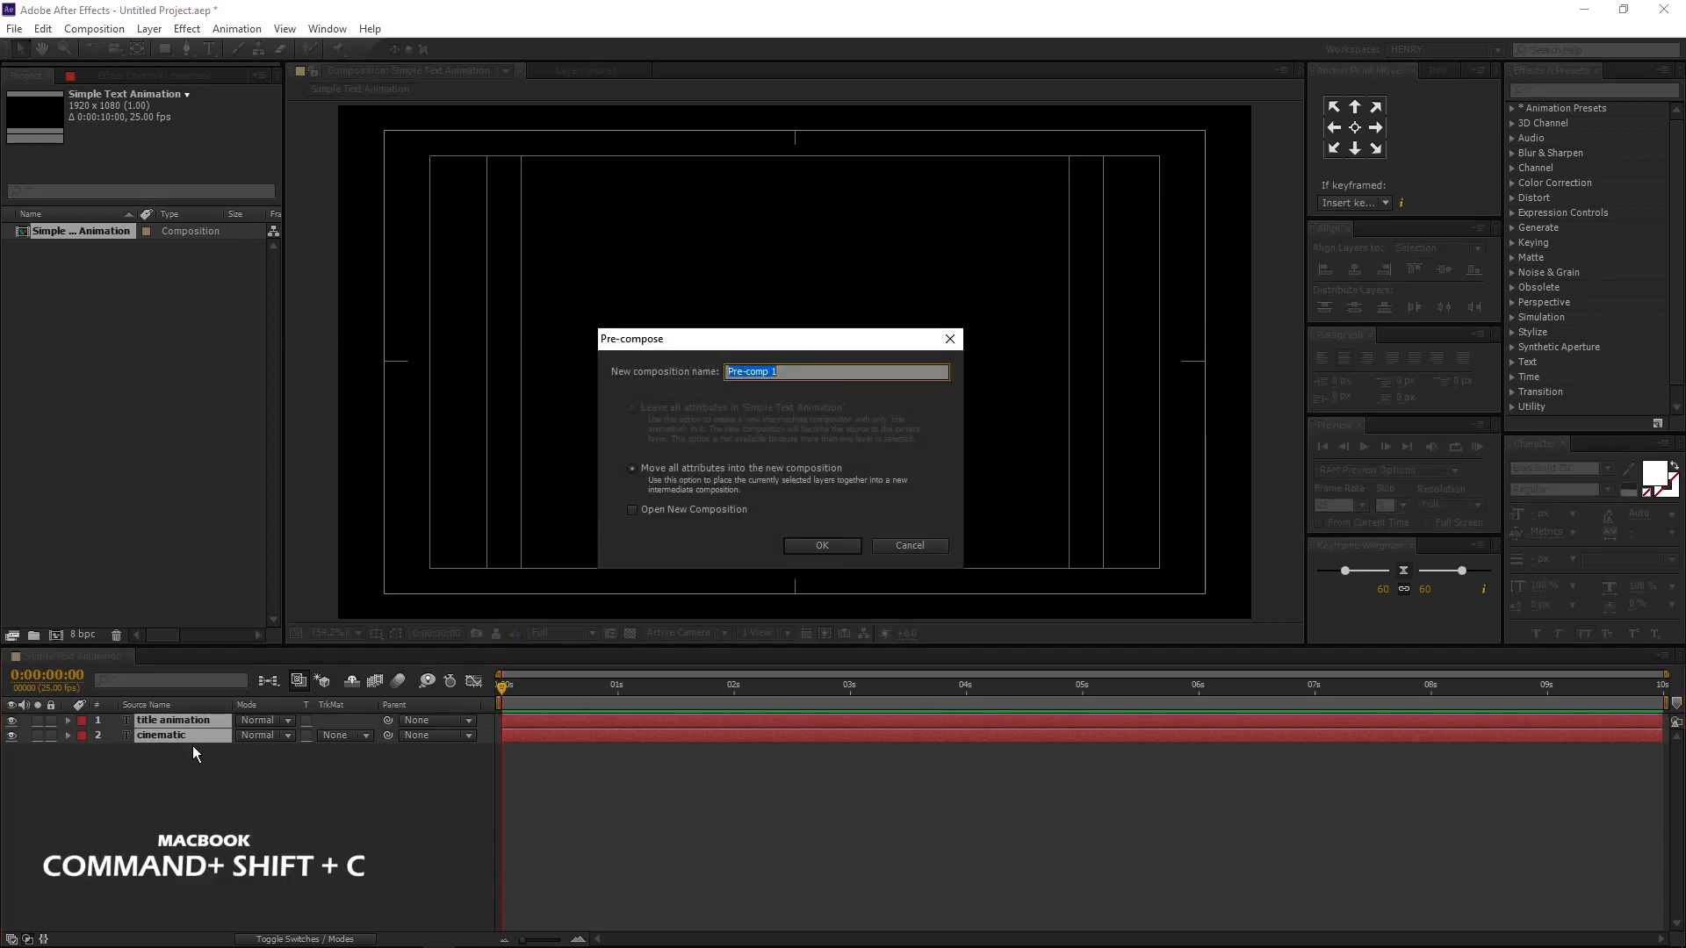
{"action": "type", "text": "Tex"}
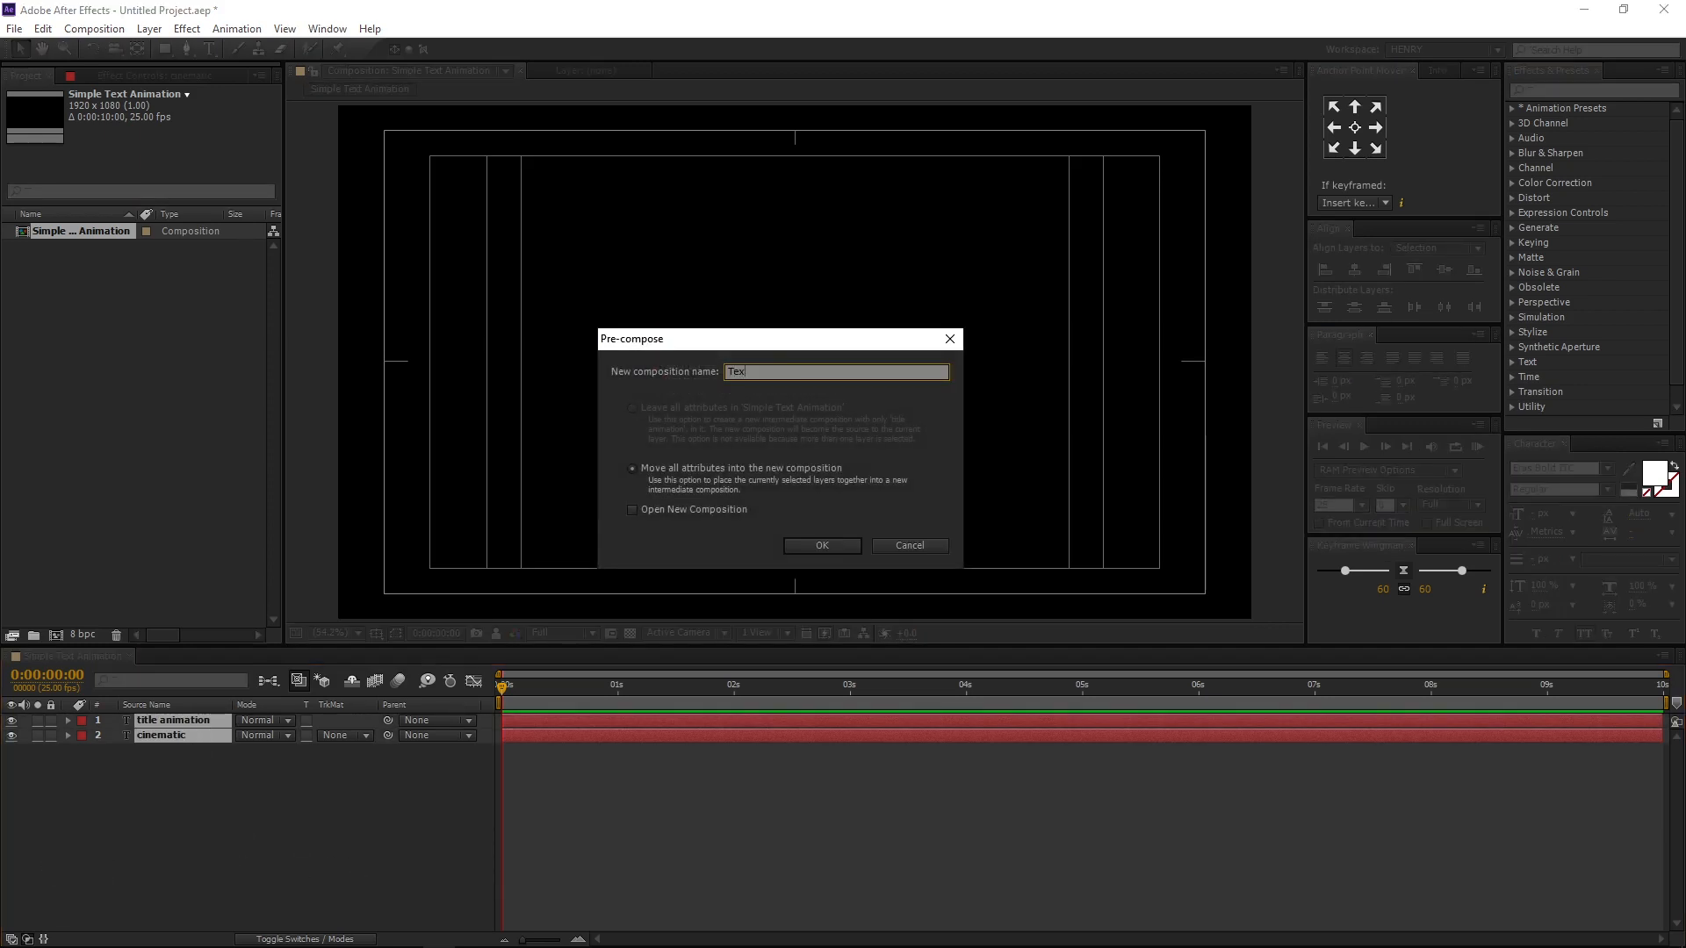
{"action": "type", "text": "t"}
{"action": "key", "text": "Return"}
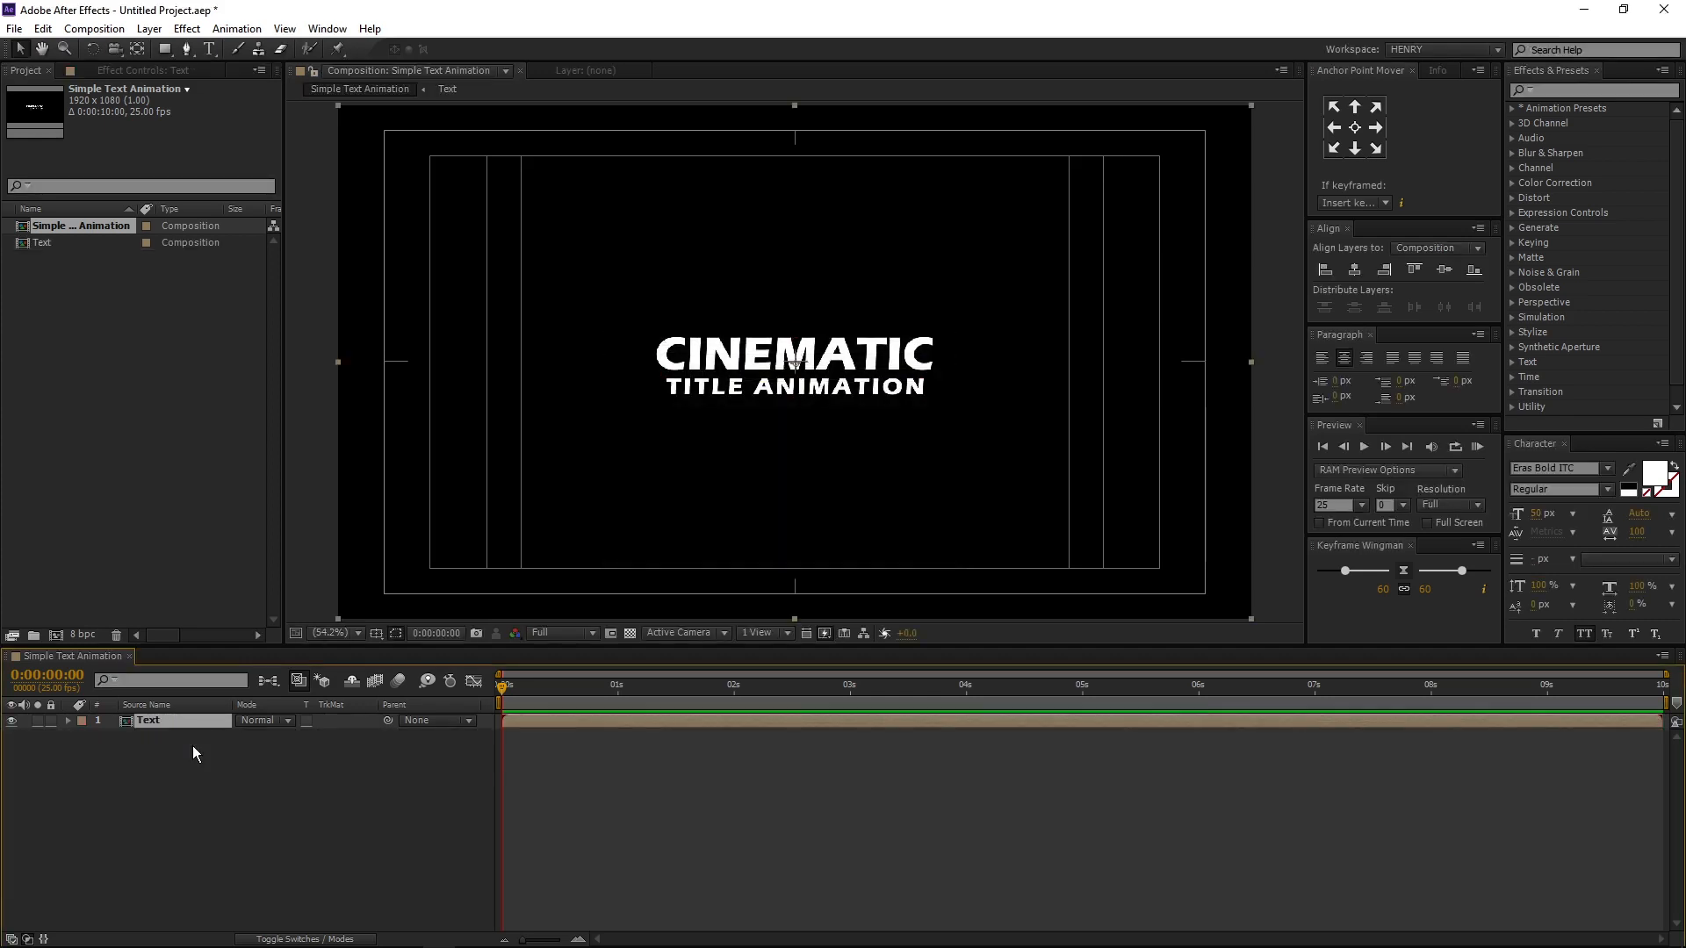
- Save the project and add a 1920 x 1080 black solid named Black Solid above the Text layer
{"action": "left_click", "coordinate": [193, 746]}
{"action": "key", "text": "ctrl+s"}
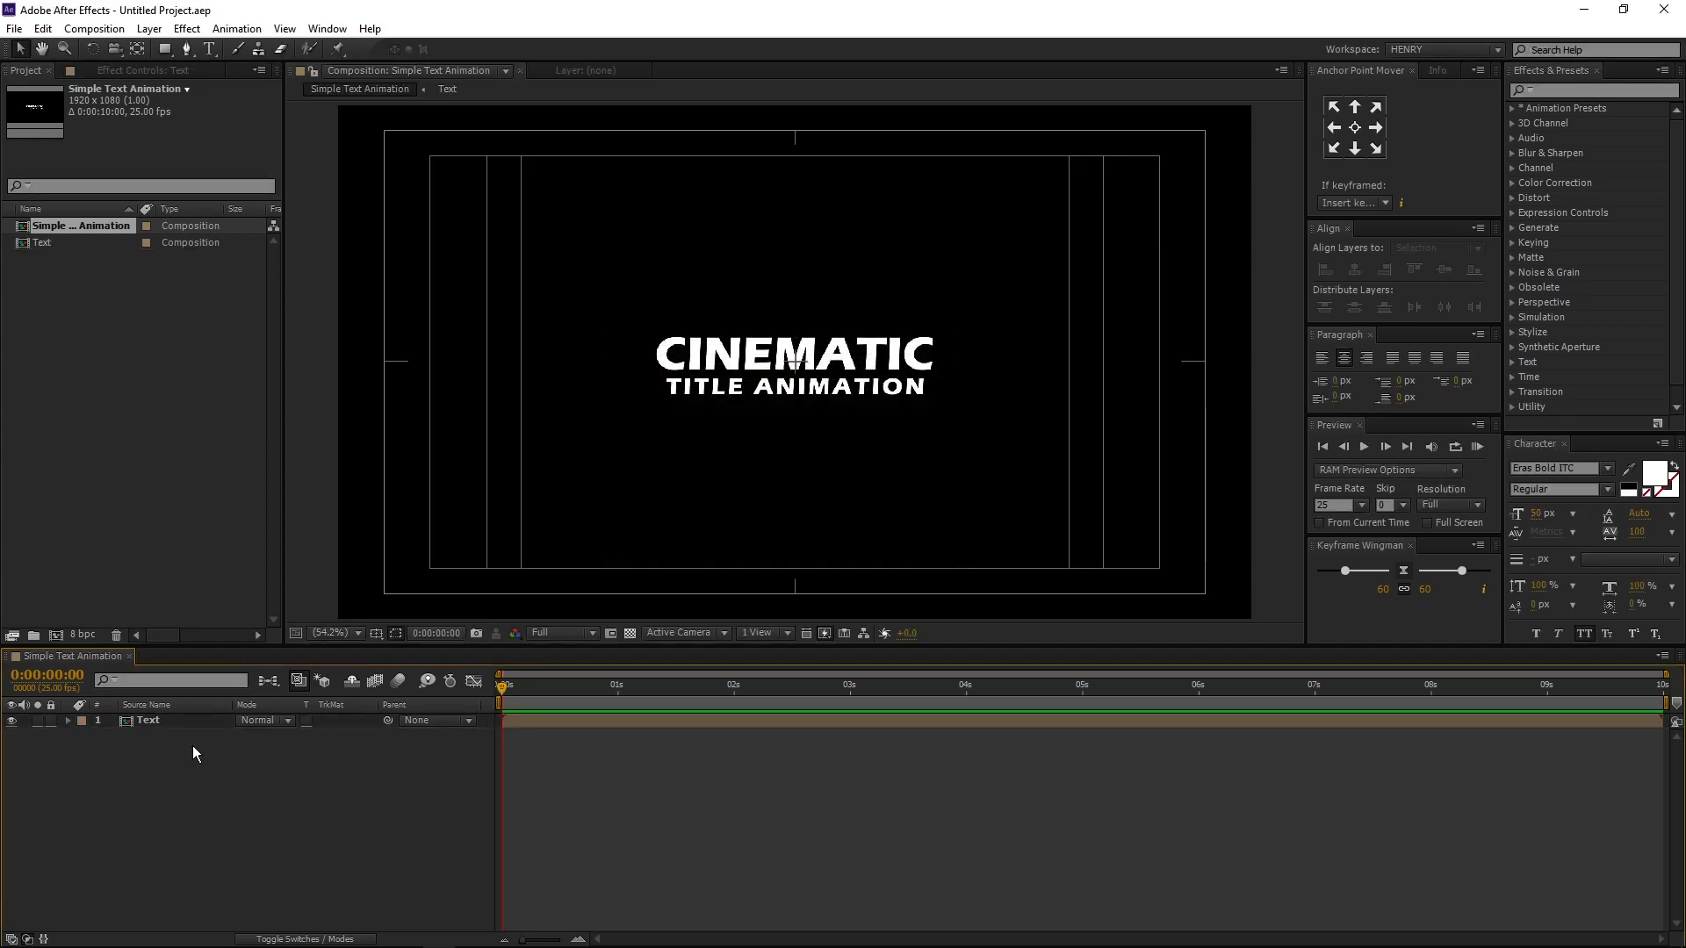
{"action": "key", "text": "ctrl+y"}
{"action": "key", "text": "BackSpace"}
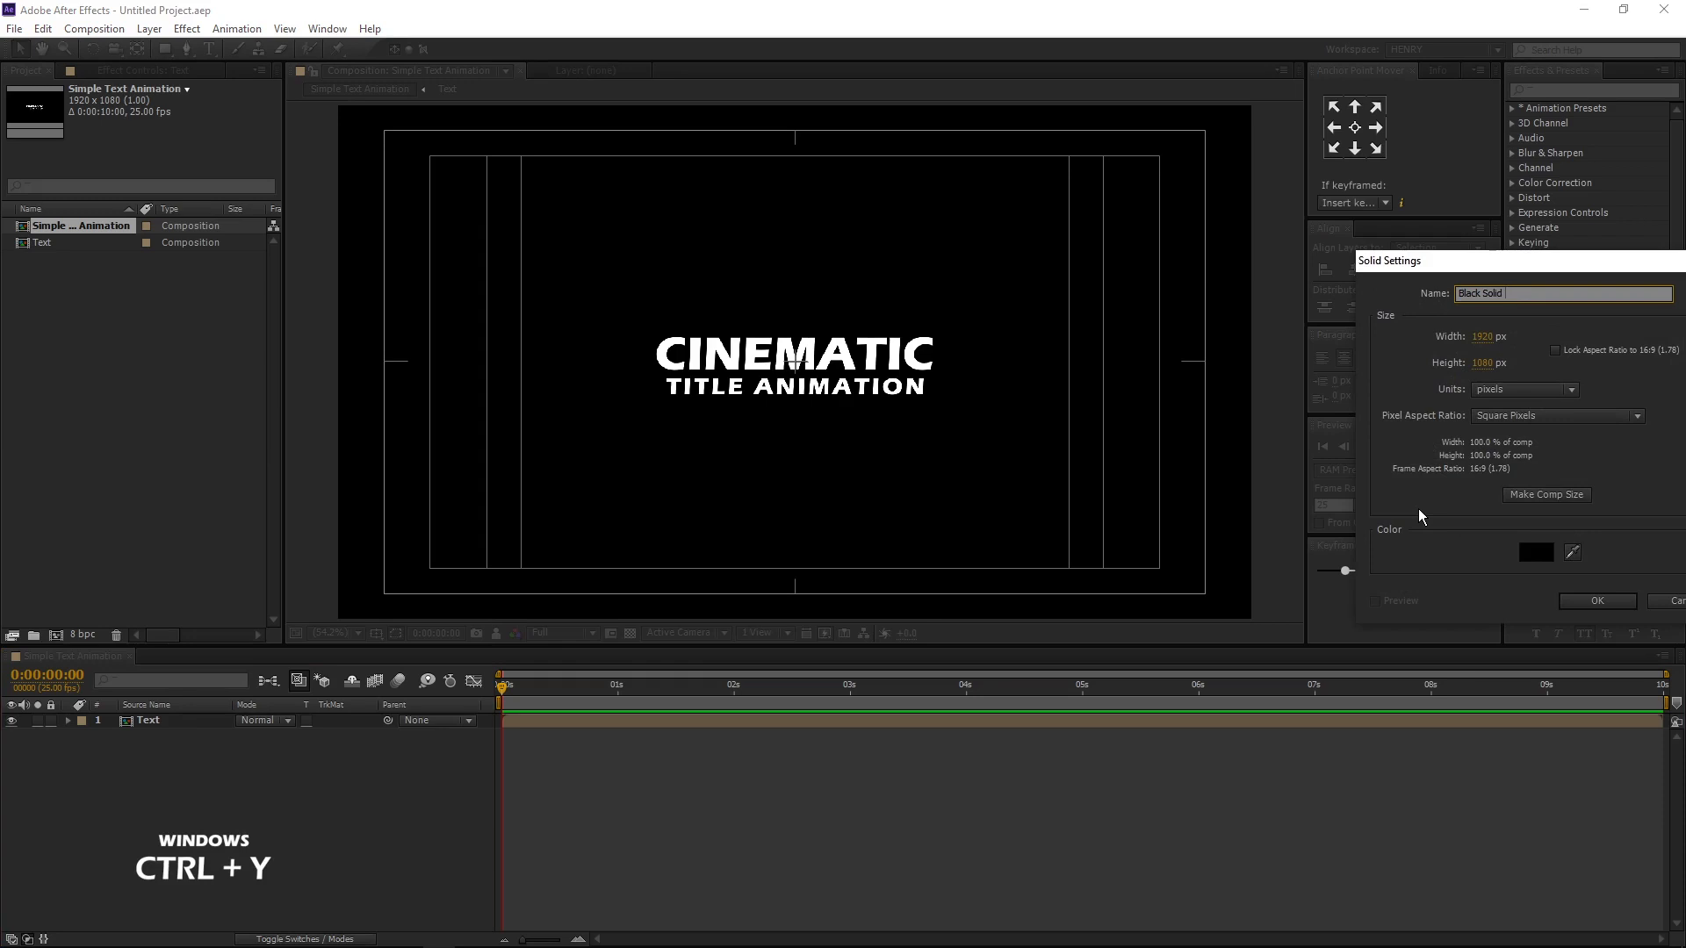
{"action": "left_click", "coordinate": [1575, 600]}
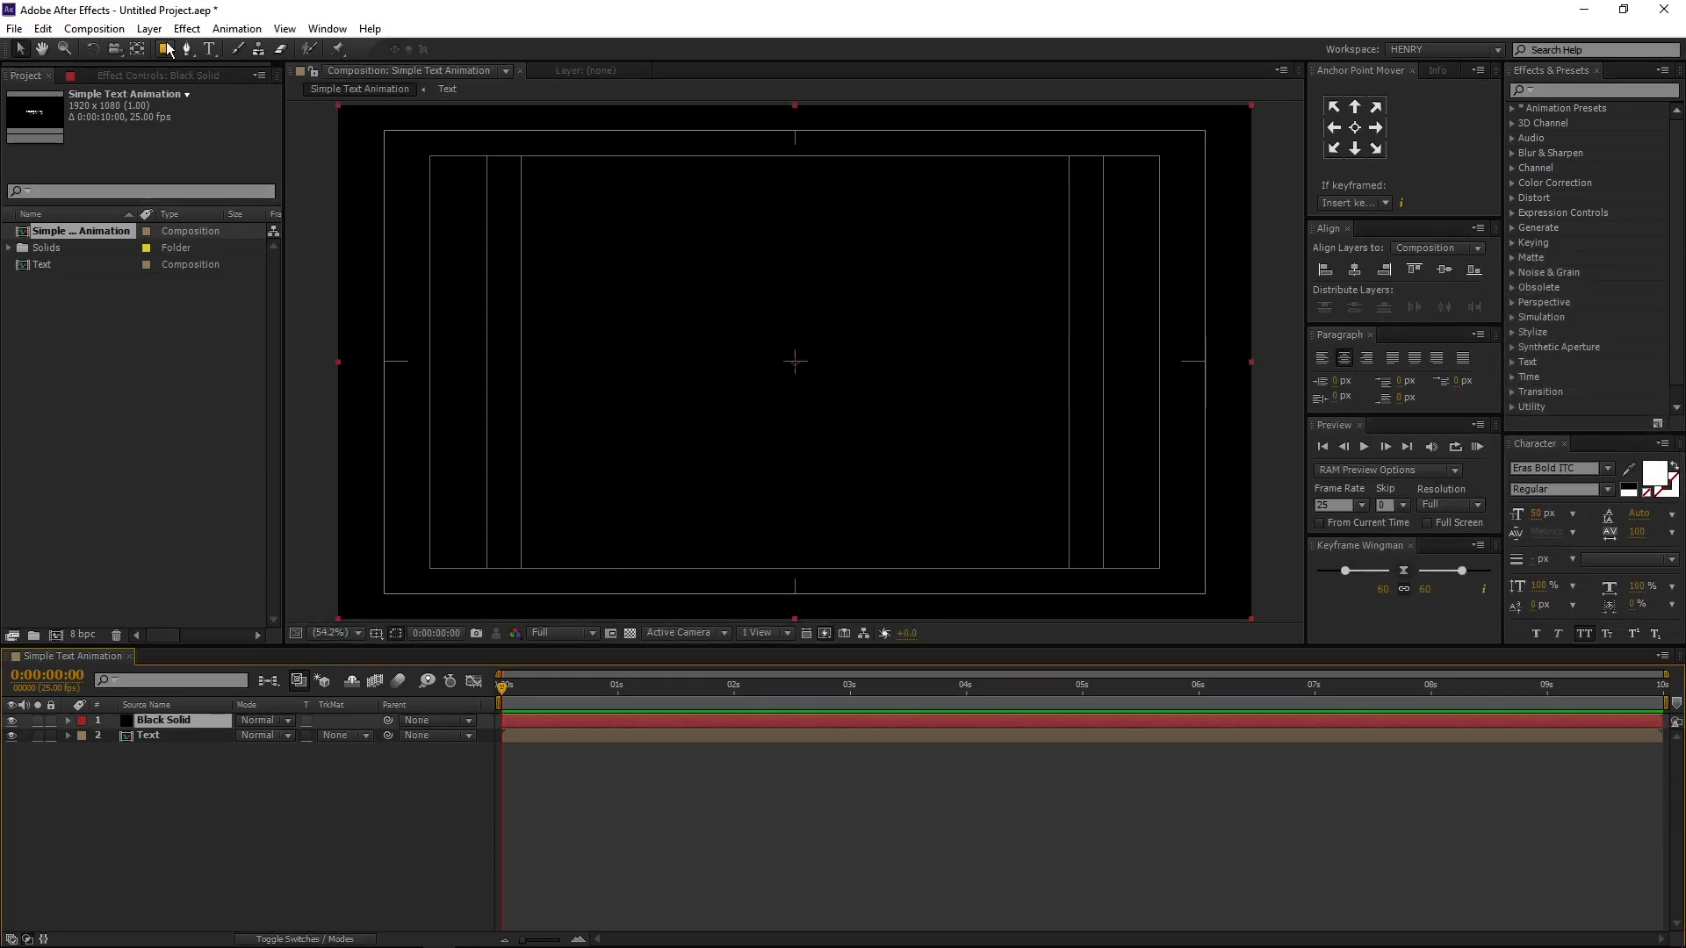
- Add an elliptical mask spanning the whole Black Solid layer and invert it
{"action": "left_click_drag", "start_coordinate": [164, 48], "coordinate": [245, 85]}
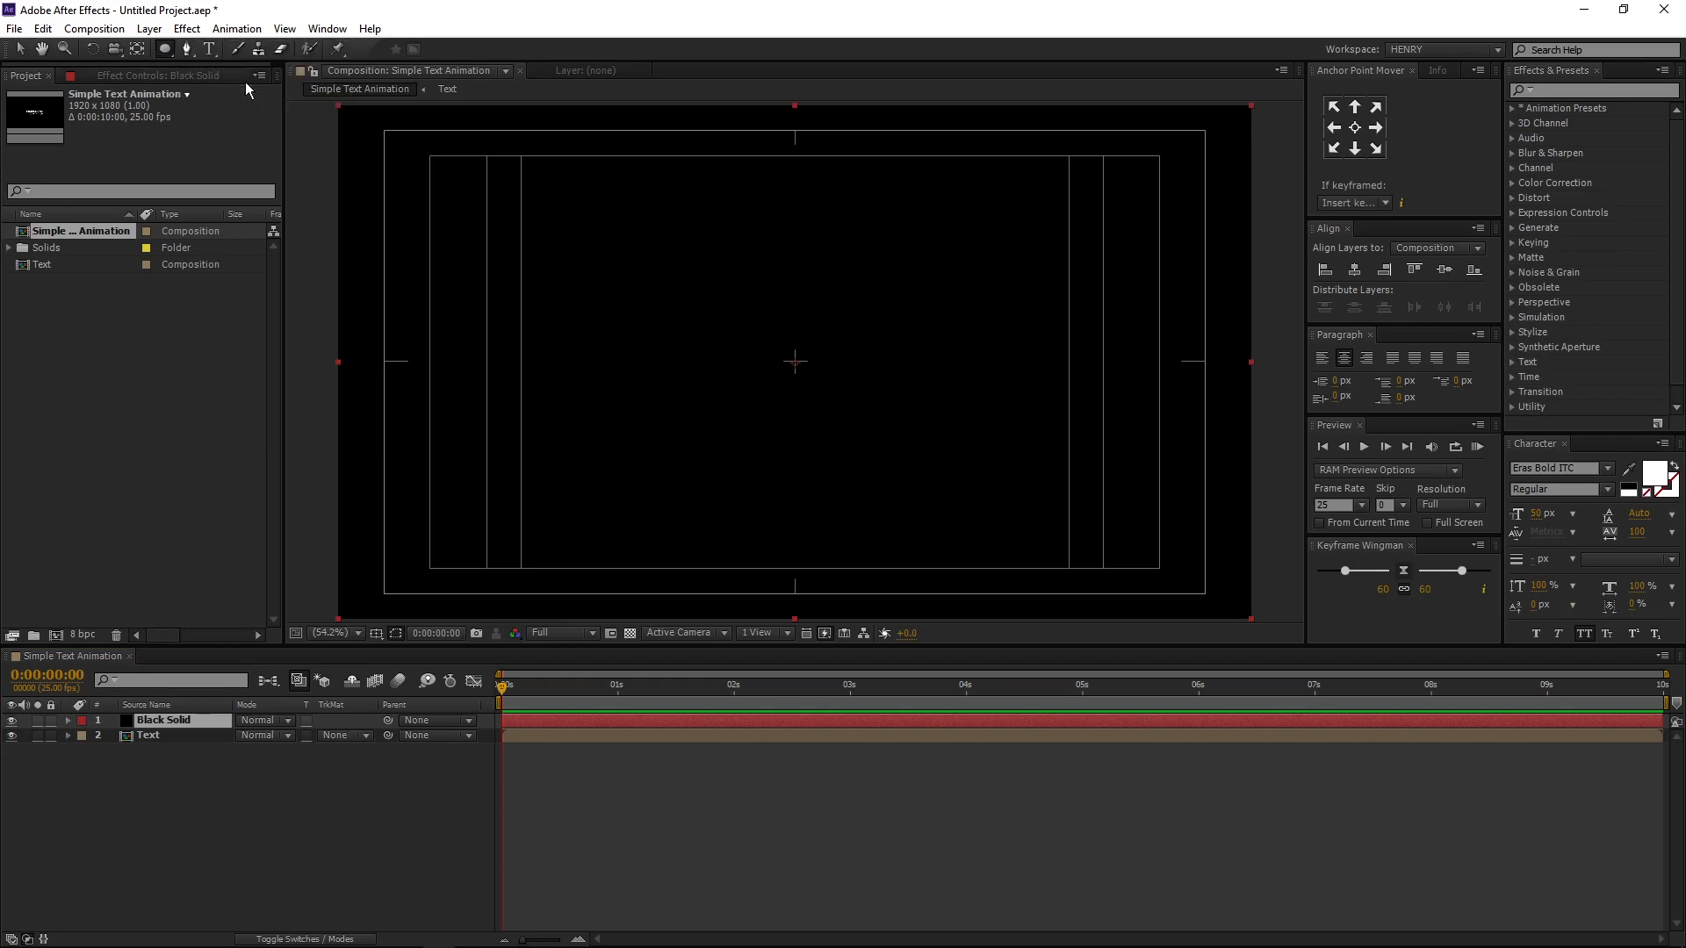
{"action": "double_click", "coordinate": [164, 48]}
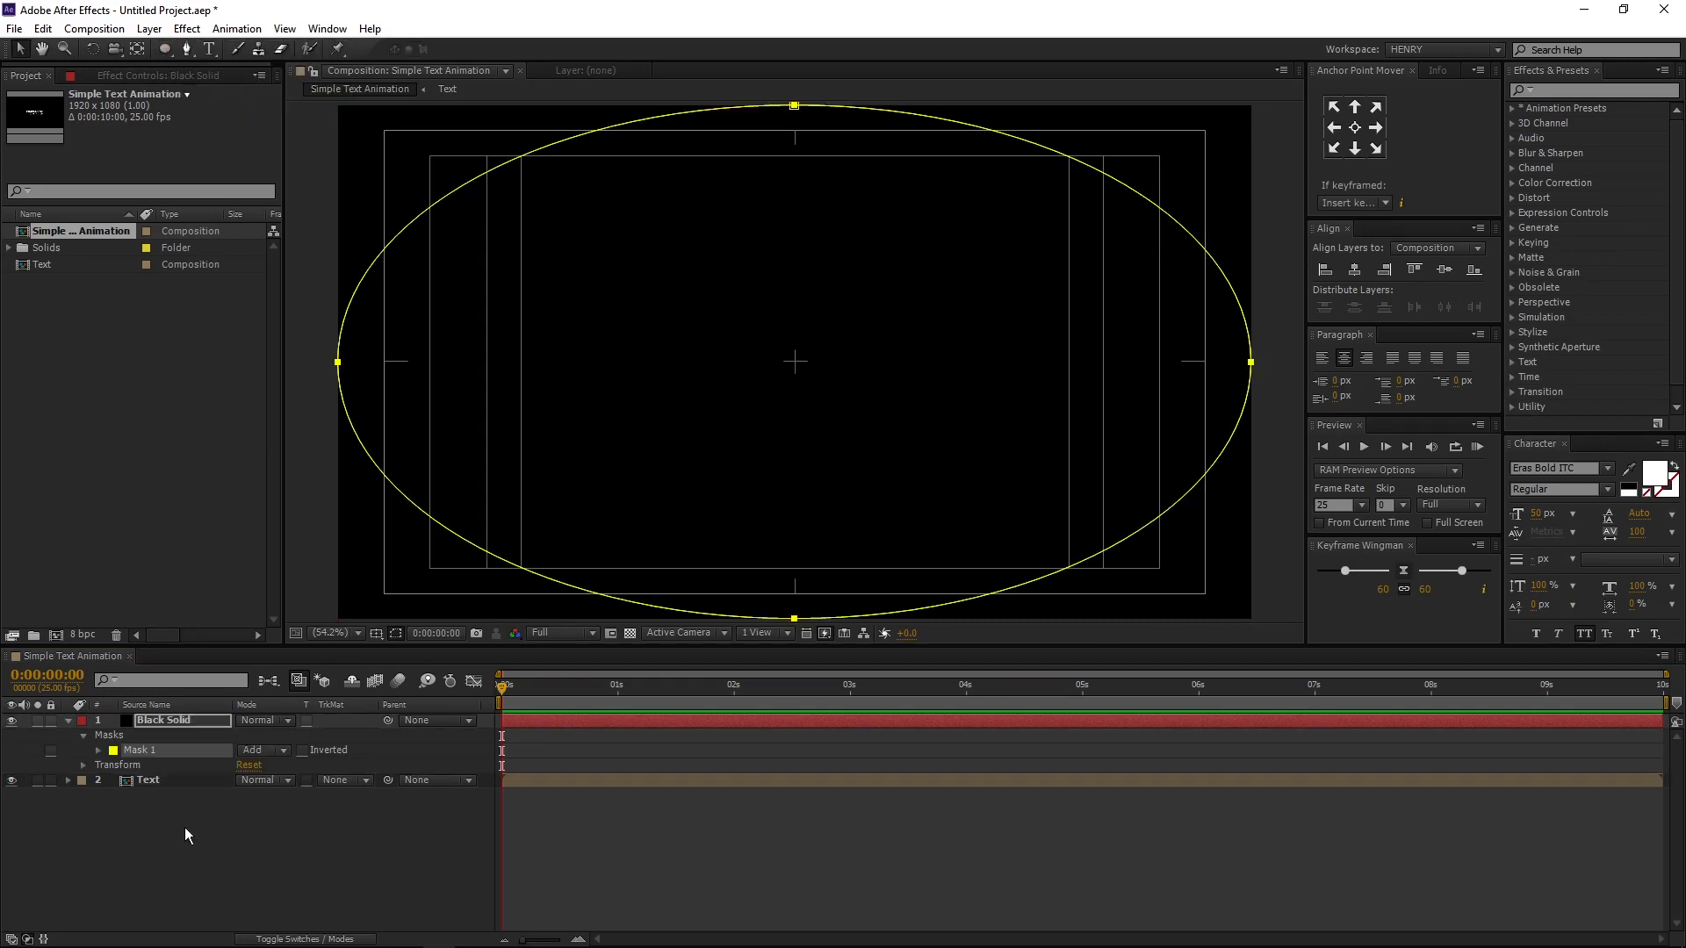
{"action": "left_click", "coordinate": [96, 750]}
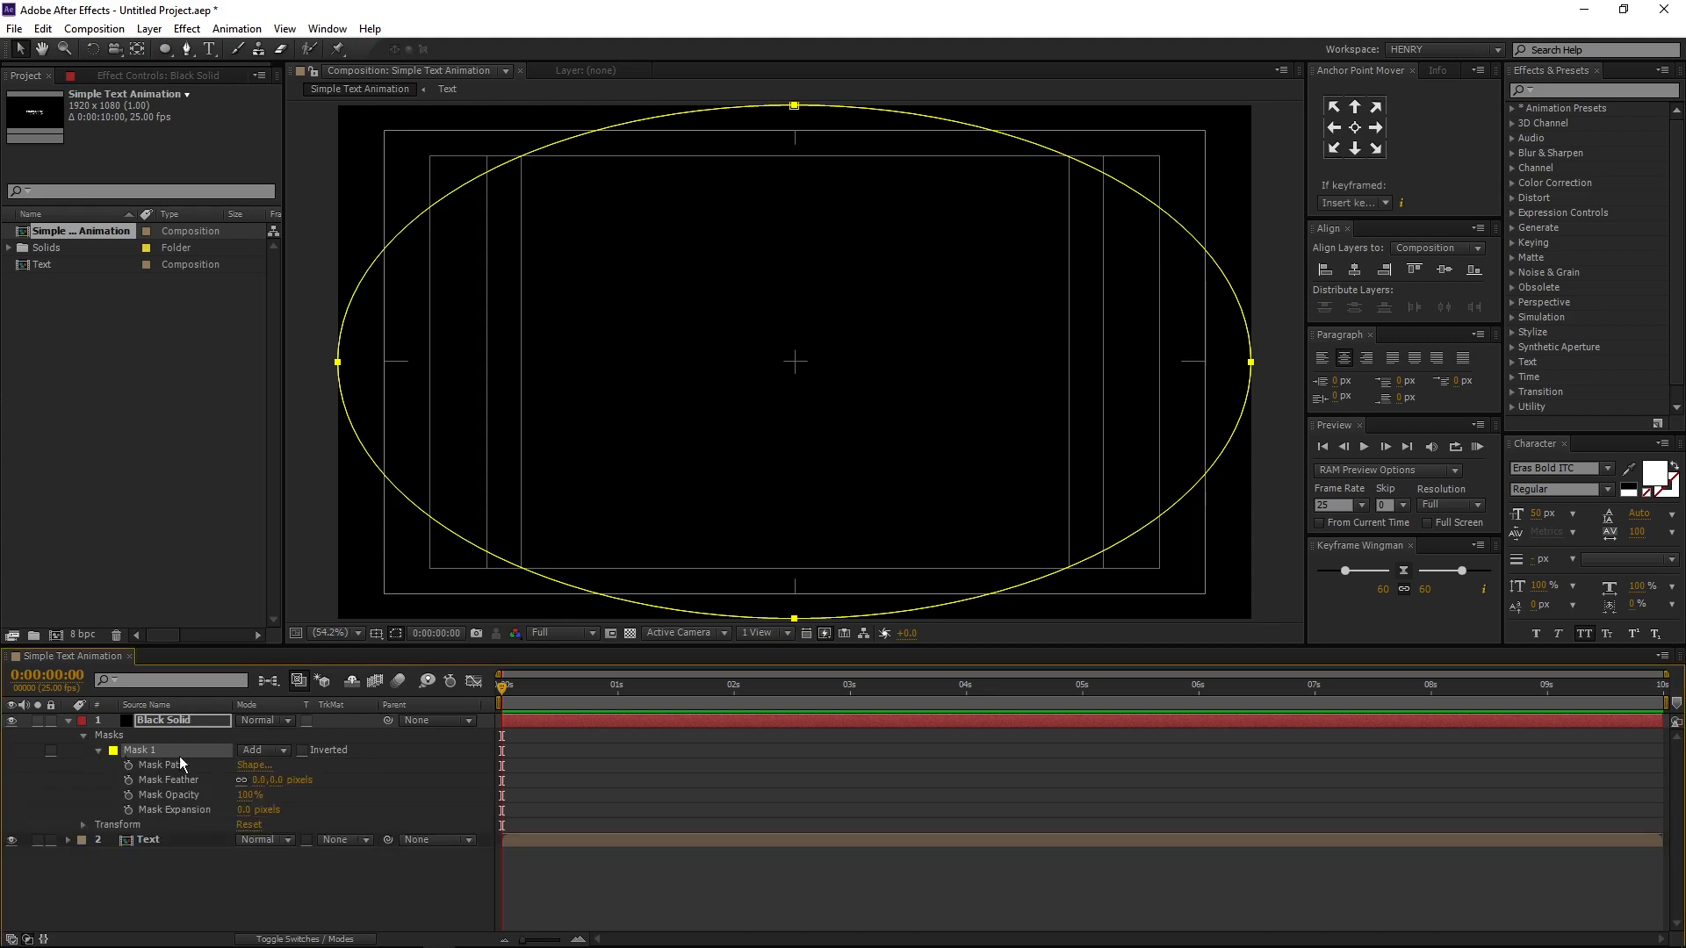
{"action": "left_click", "coordinate": [302, 750]}
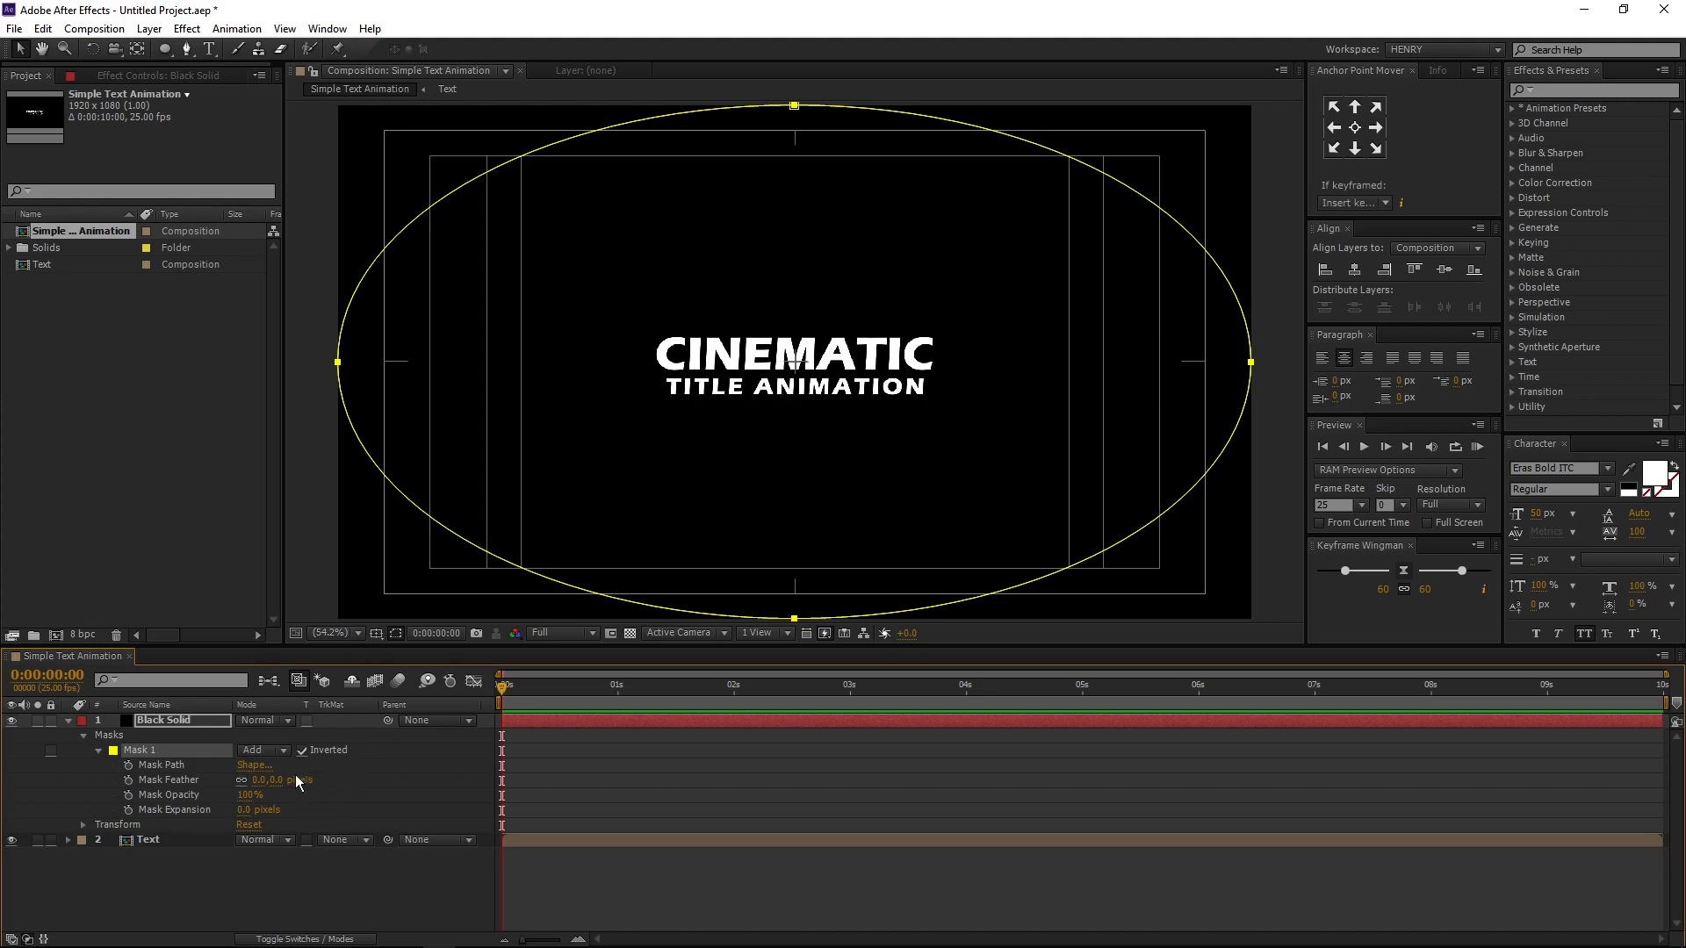
- Set the feather of the Black Solid's mask to 500 pixels
{"action": "left_click", "coordinate": [188, 767]}
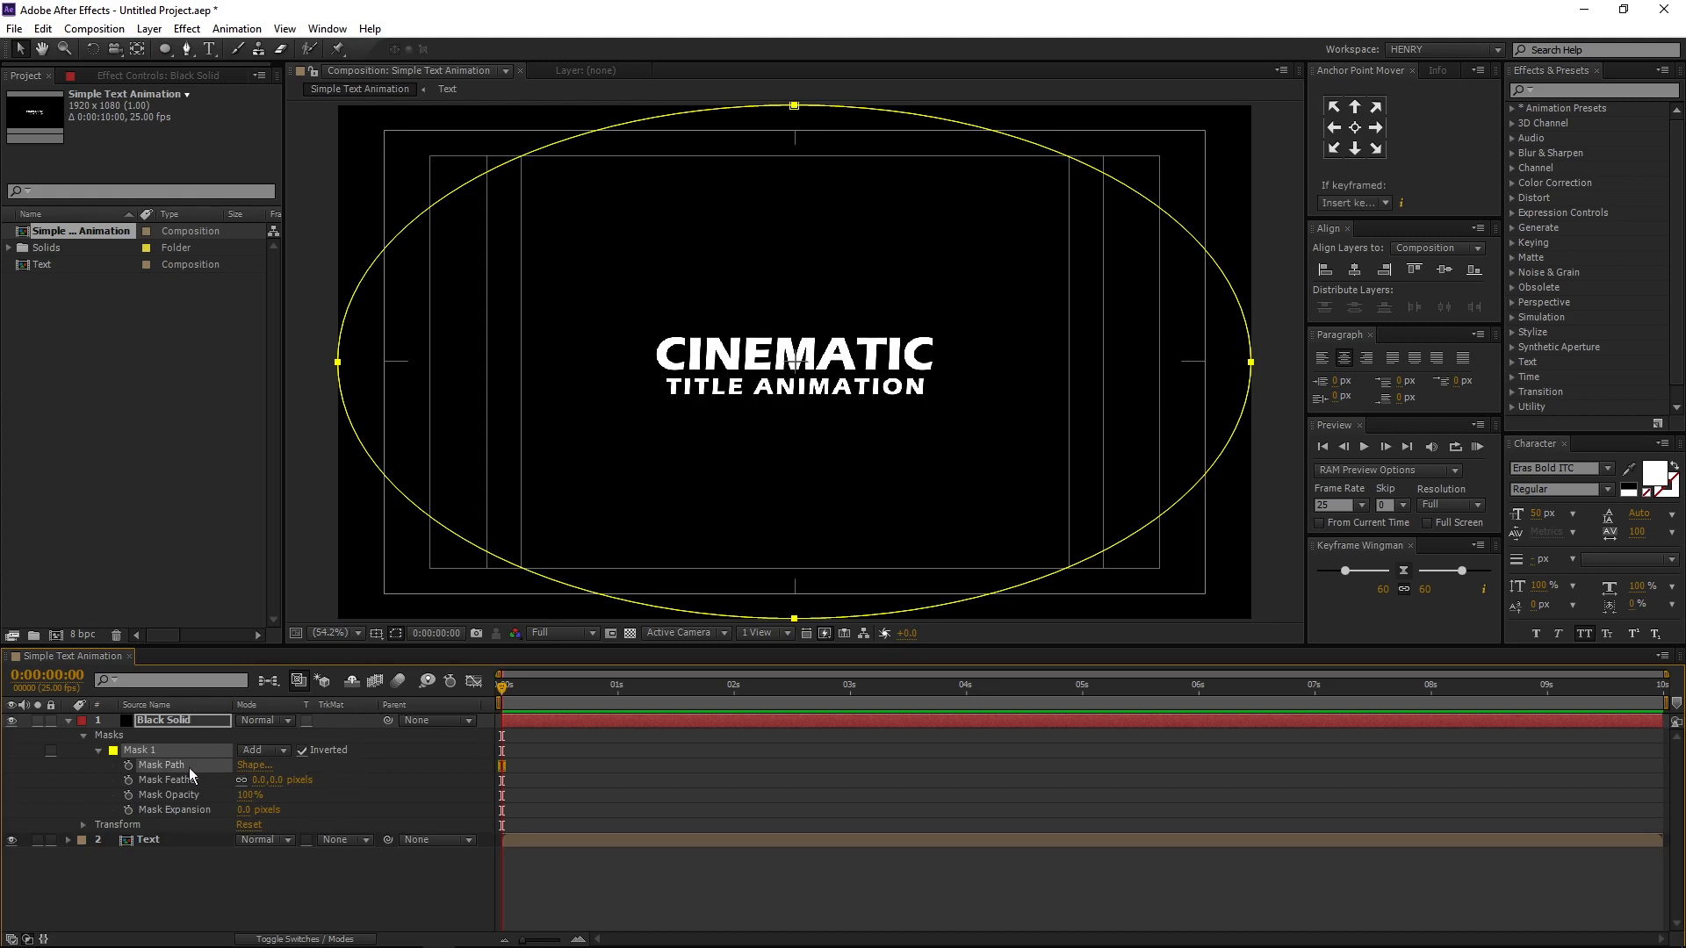
{"action": "left_click", "coordinate": [259, 779]}
{"action": "type", "text": "500"}
{"action": "key", "text": "Return"}
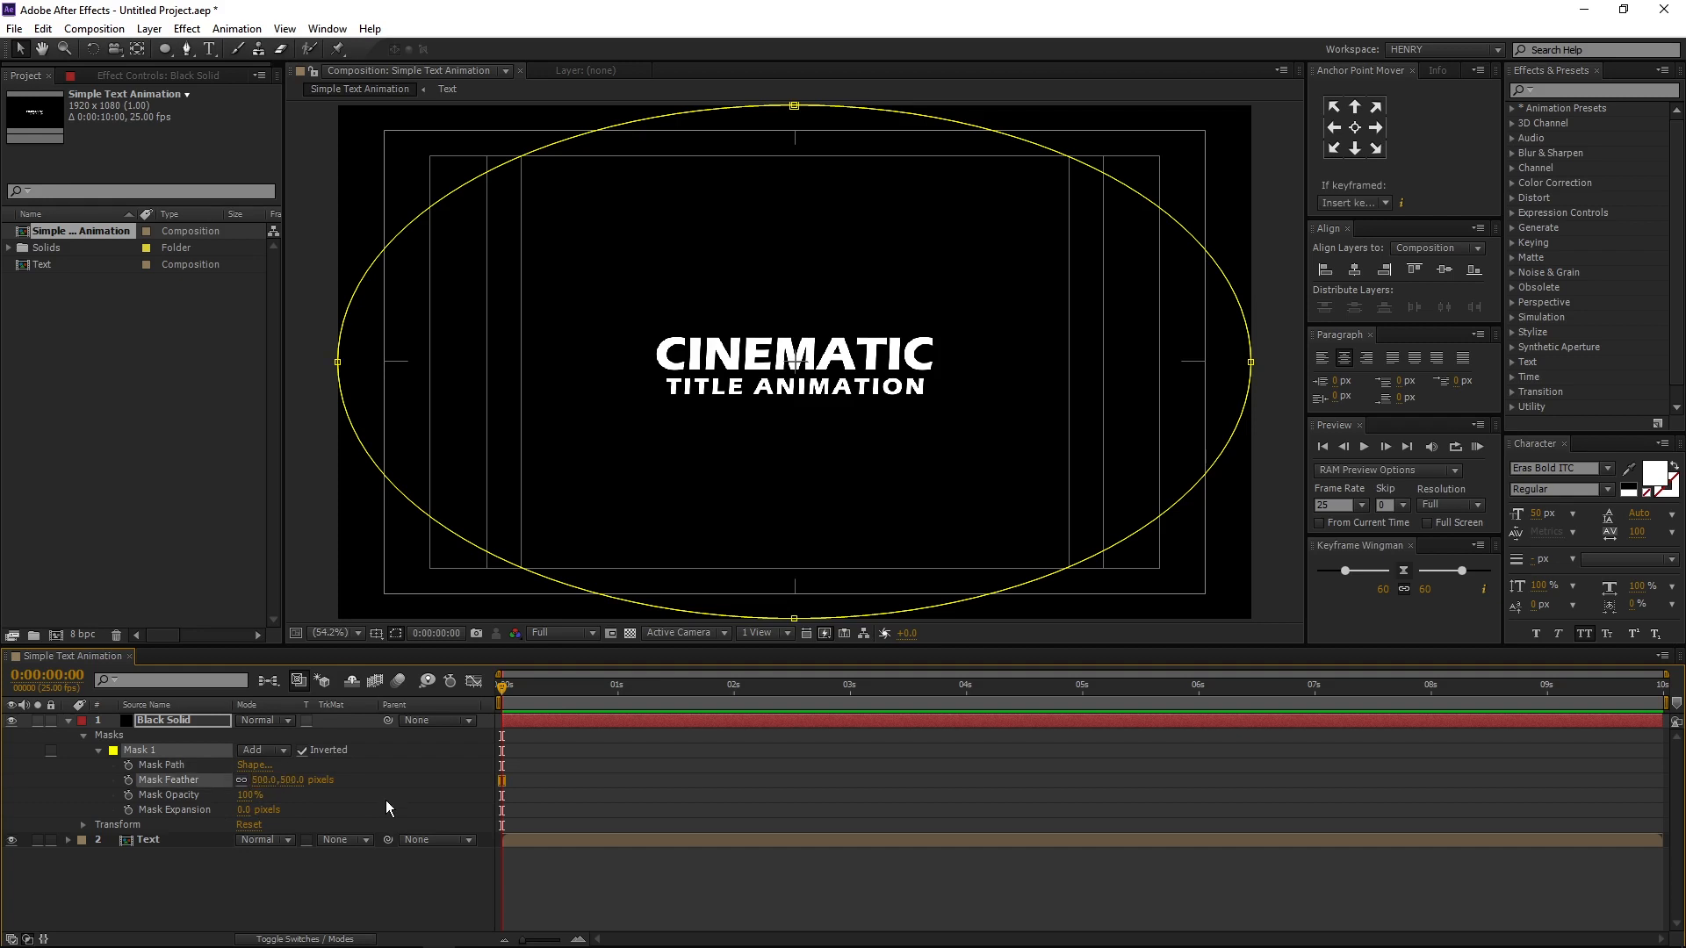
- Add a Mask Path keyframe at 1 second for Mask 1 on the Black Solid layer
{"action": "left_click", "coordinate": [188, 751]}
{"action": "key", "text": "ctrl+t"}
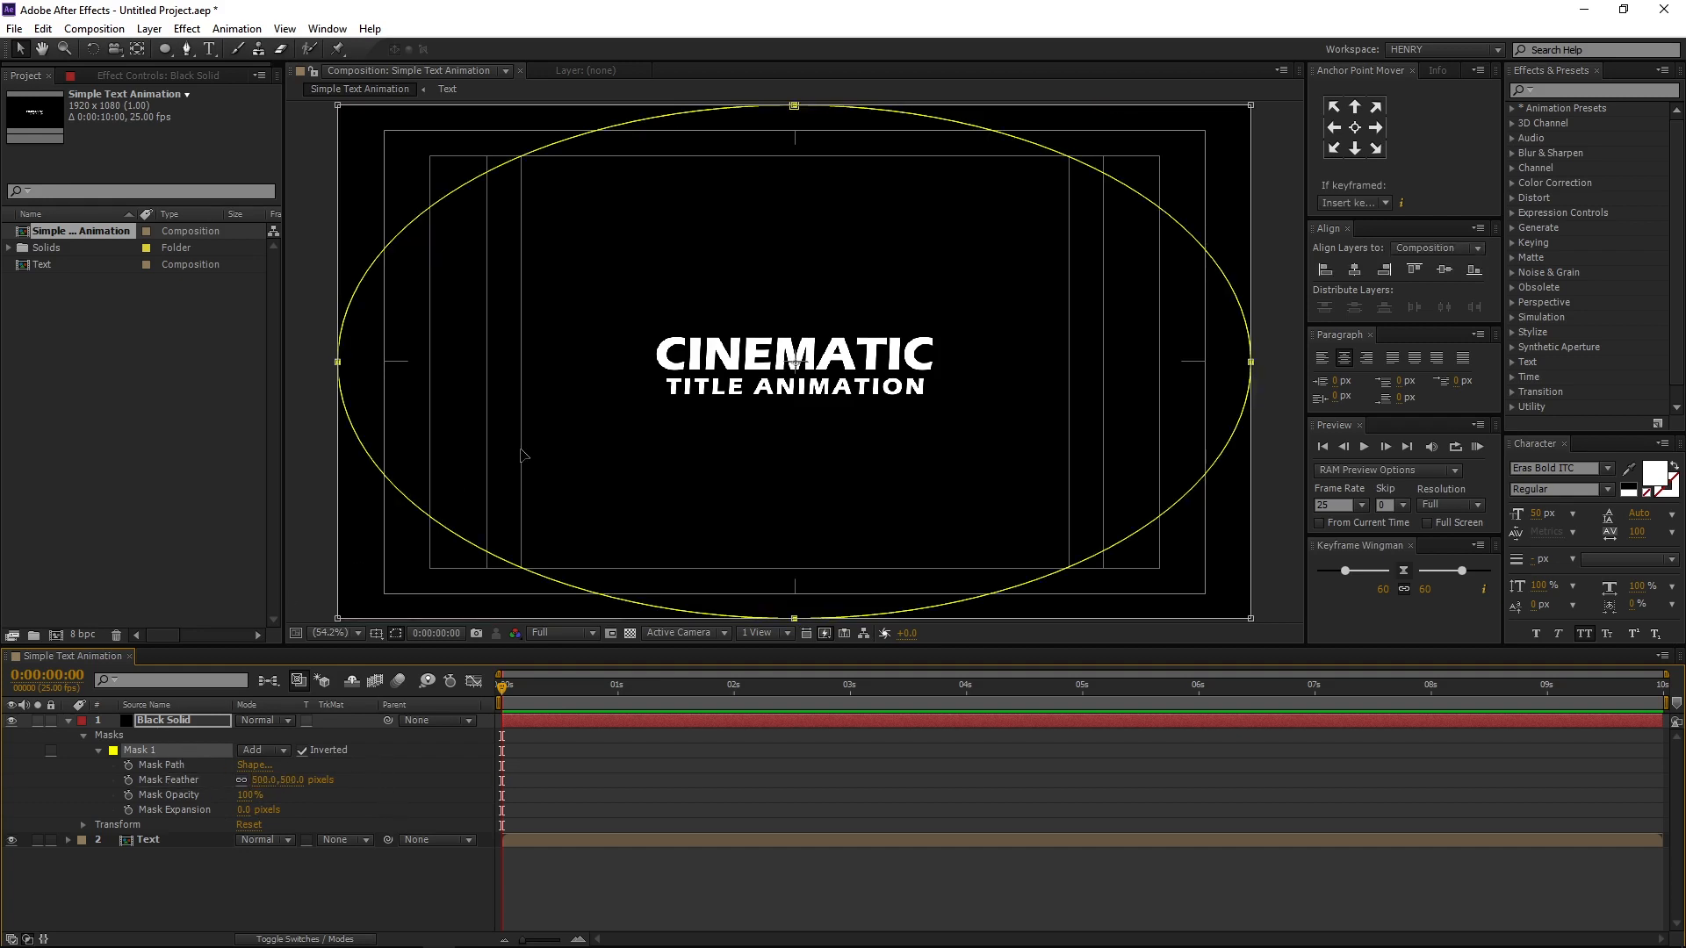
{"action": "left_click_drag", "start_coordinate": [577, 687], "coordinate": [618, 687]}
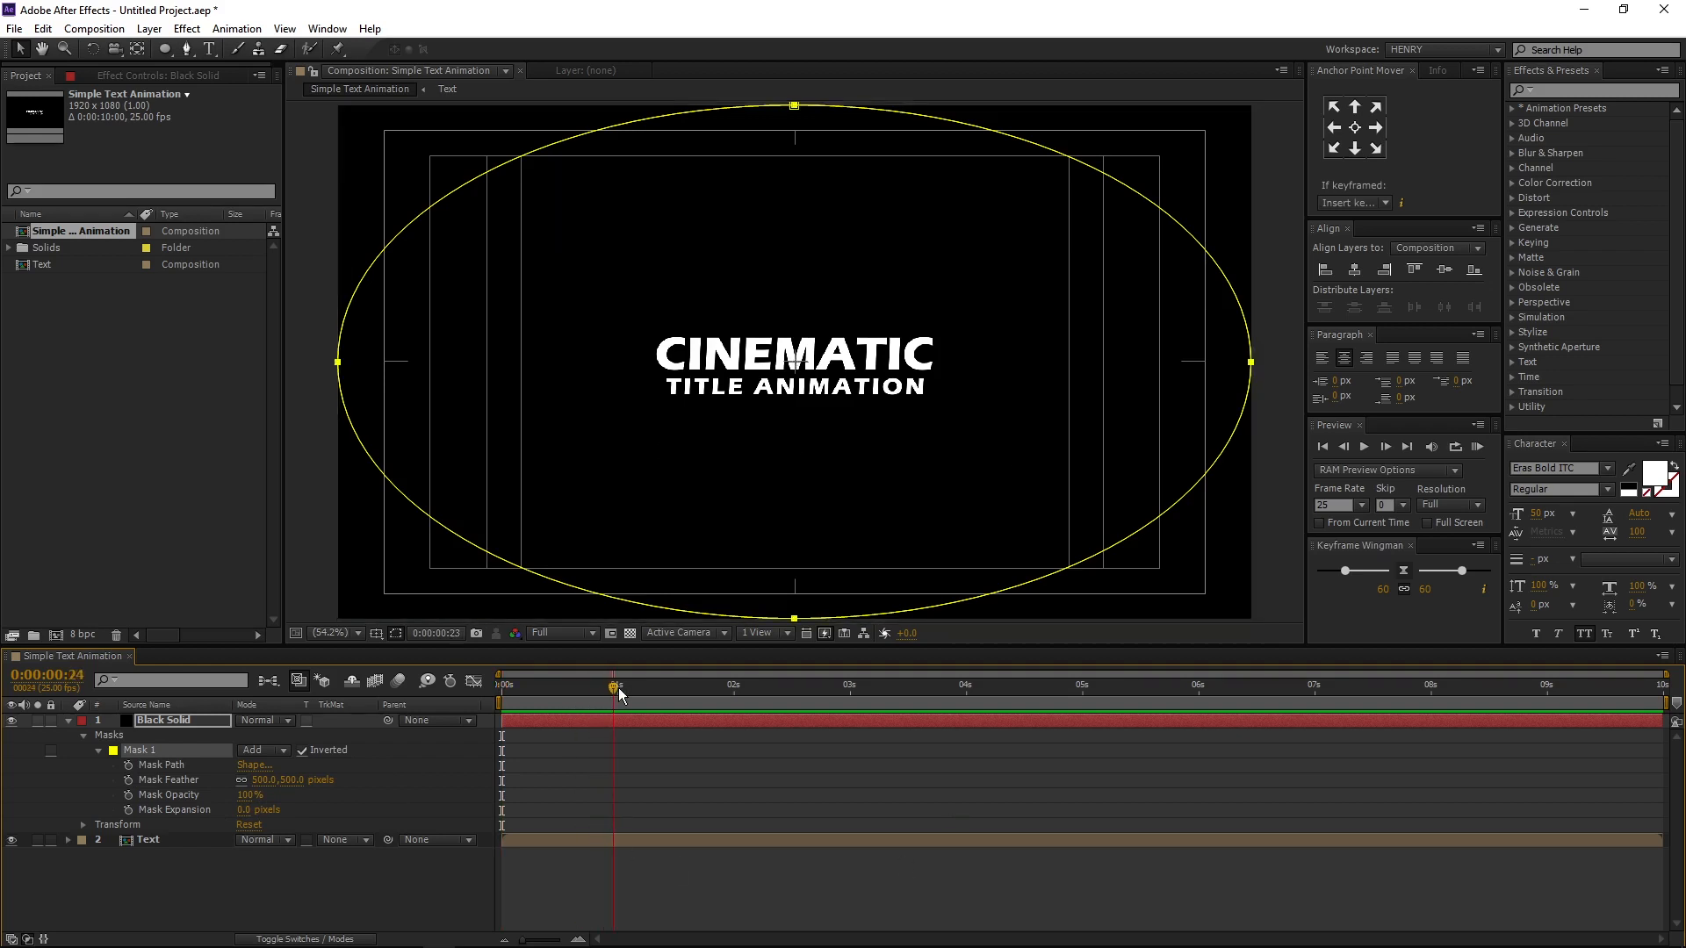
{"action": "left_click", "coordinate": [128, 765]}
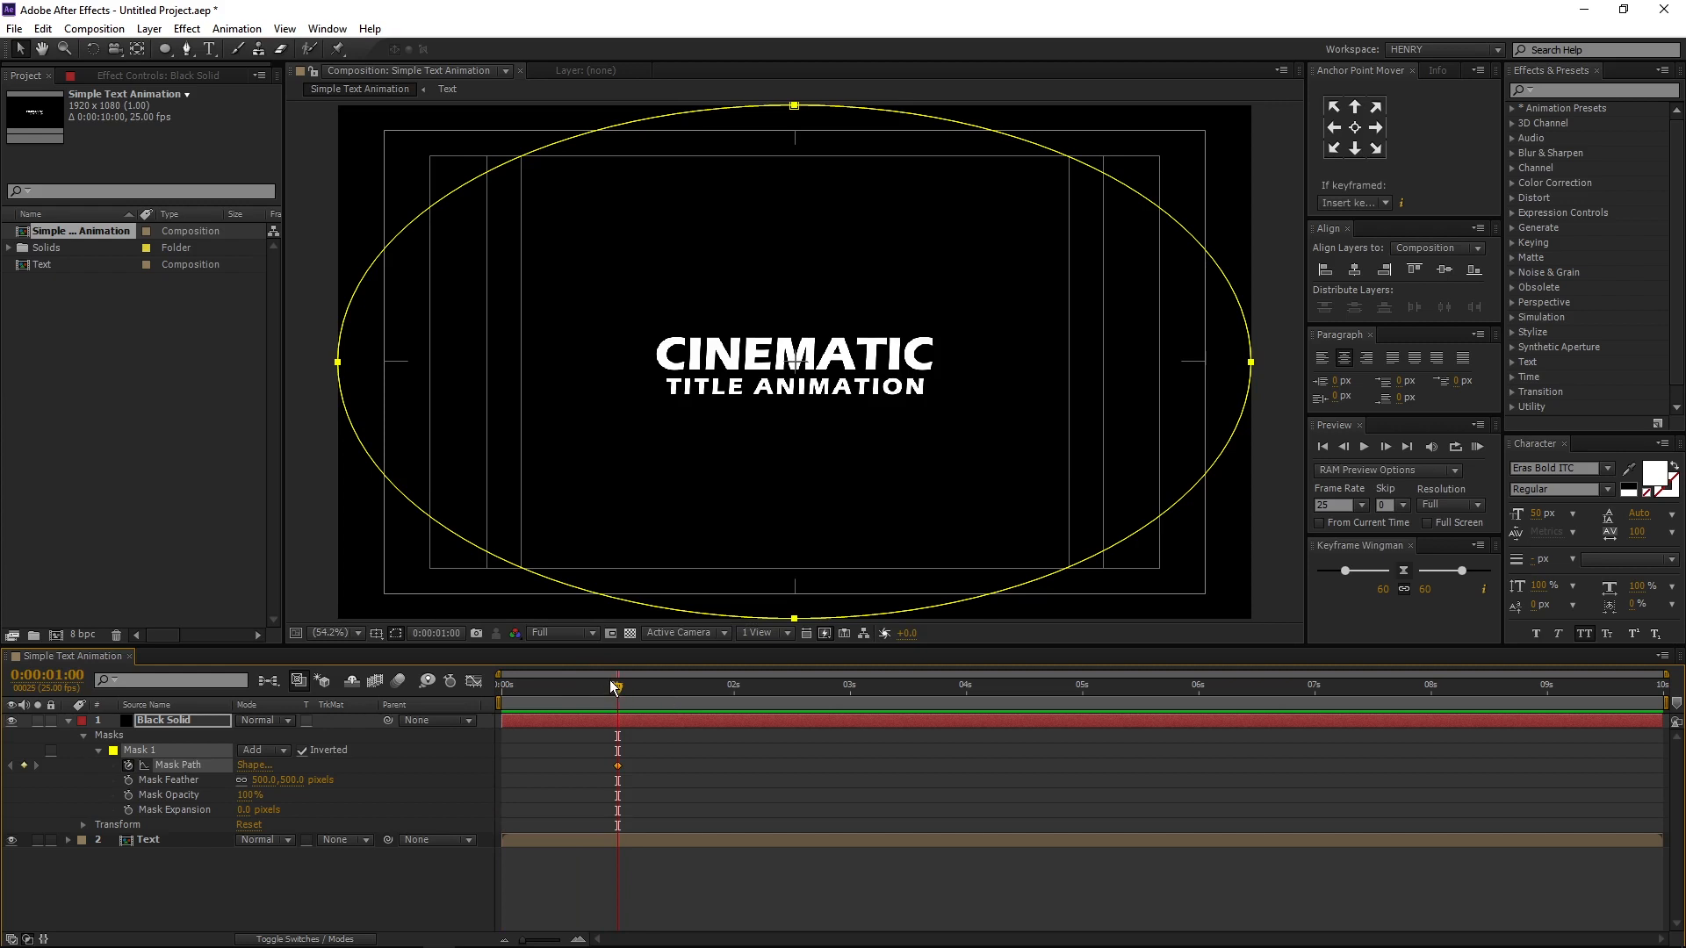
- At 0 seconds, shrink the mask about its centre and move it onto the composition's lower-left corner, and preview the reveal
{"action": "left_click_drag", "start_coordinate": [611, 686], "coordinate": [502, 685]}
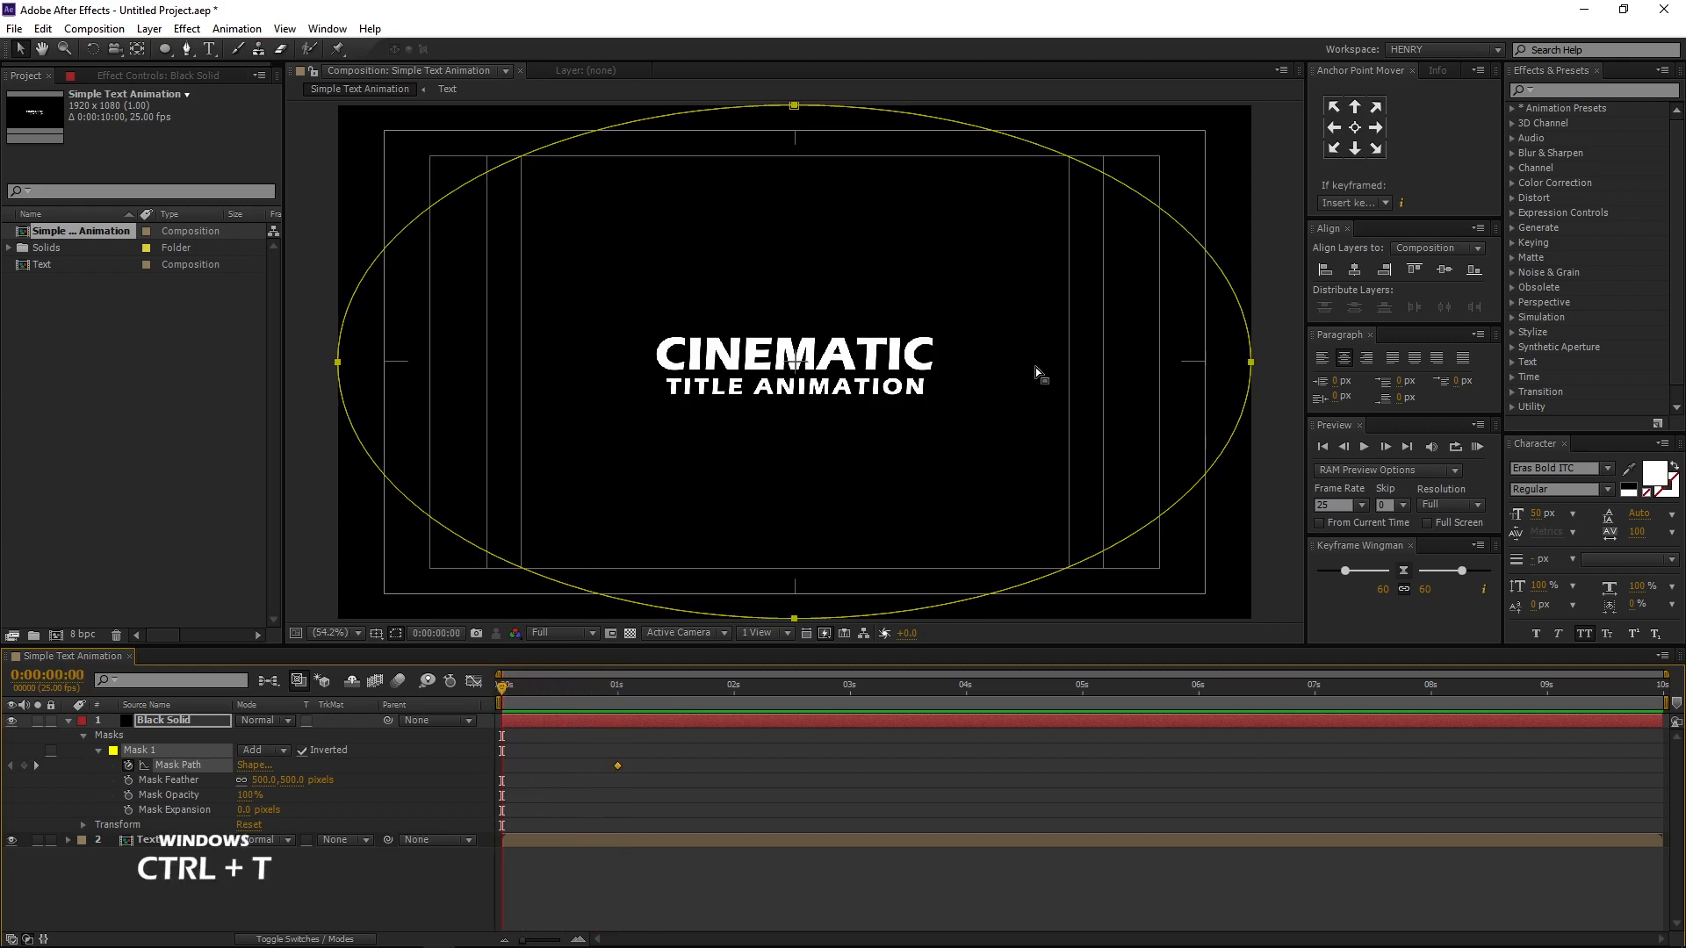
{"action": "scroll", "coordinate": [826, 419], "scroll_direction": "down", "scroll_amount": 1}
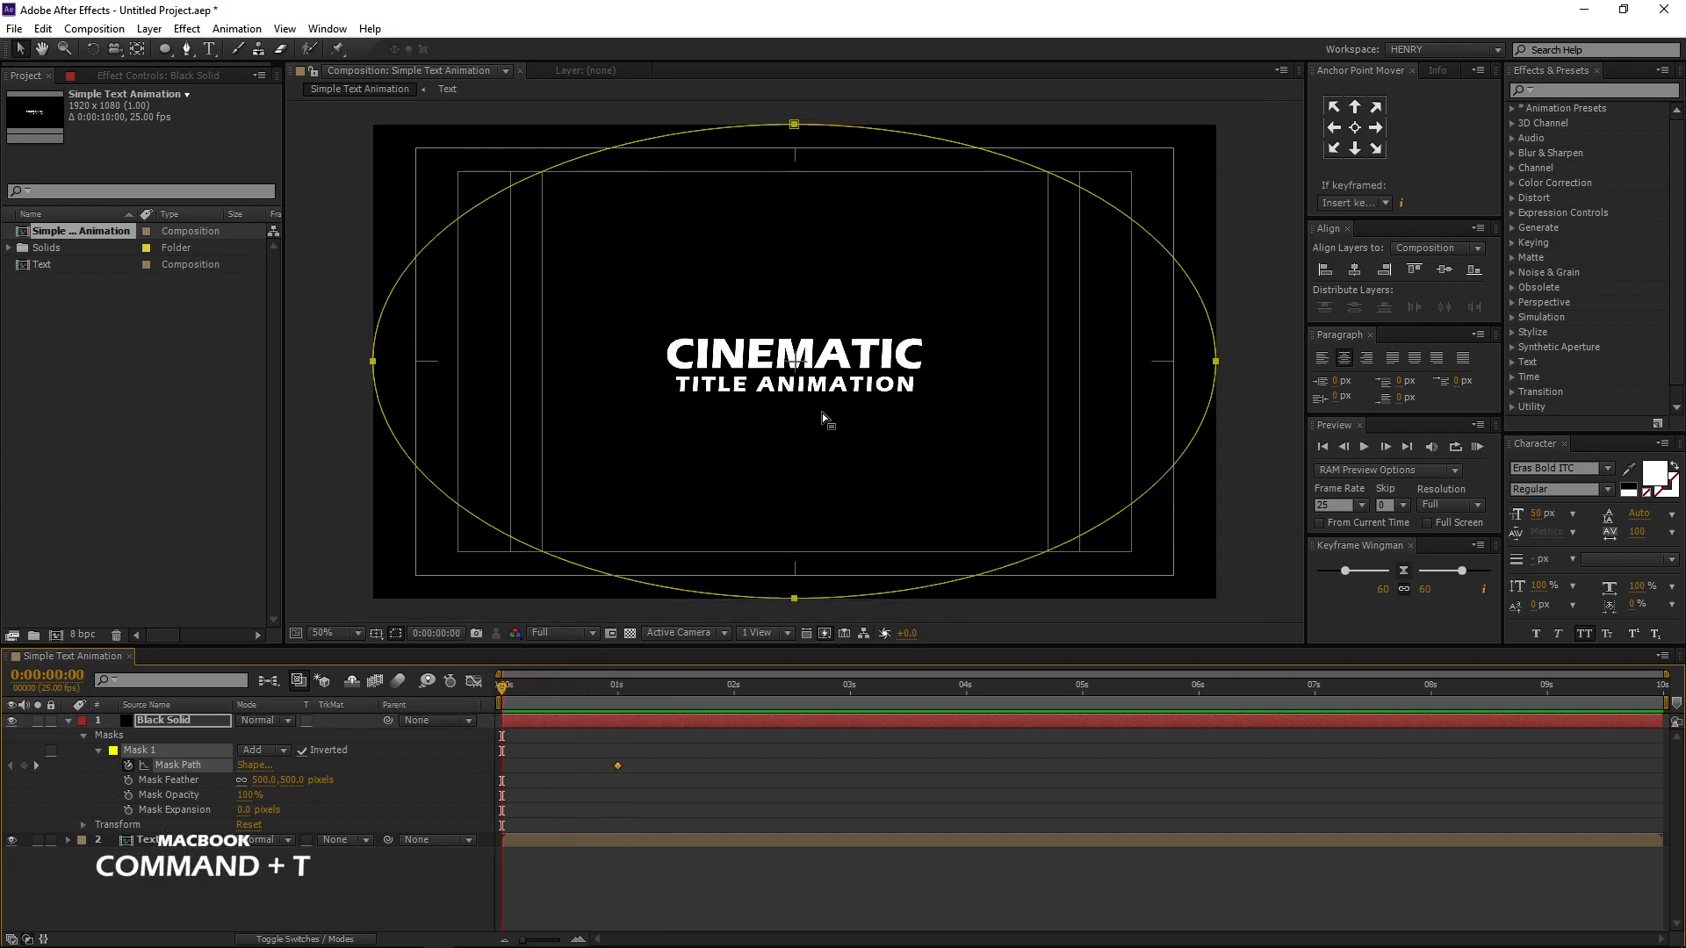
{"action": "key", "text": "ctrl+t"}
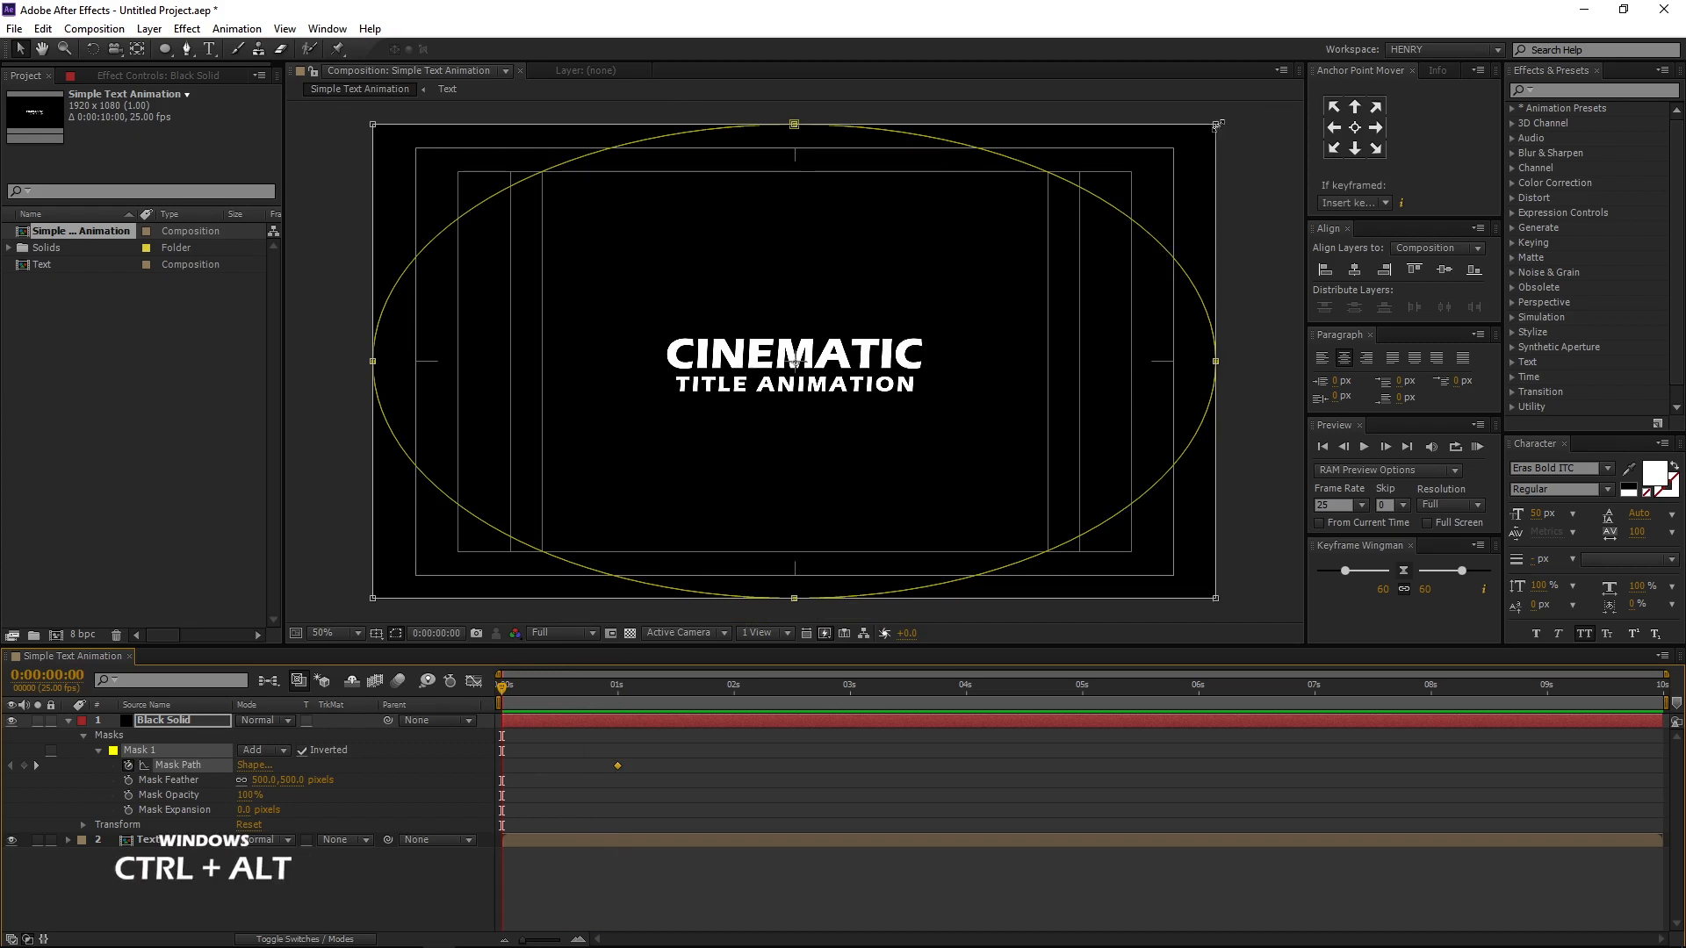
{"action": "left_click_drag", "start_coordinate": [1217, 124], "coordinate": [898, 269]}
{"action": "left_click_drag", "start_coordinate": [724, 416], "coordinate": [372, 628]}
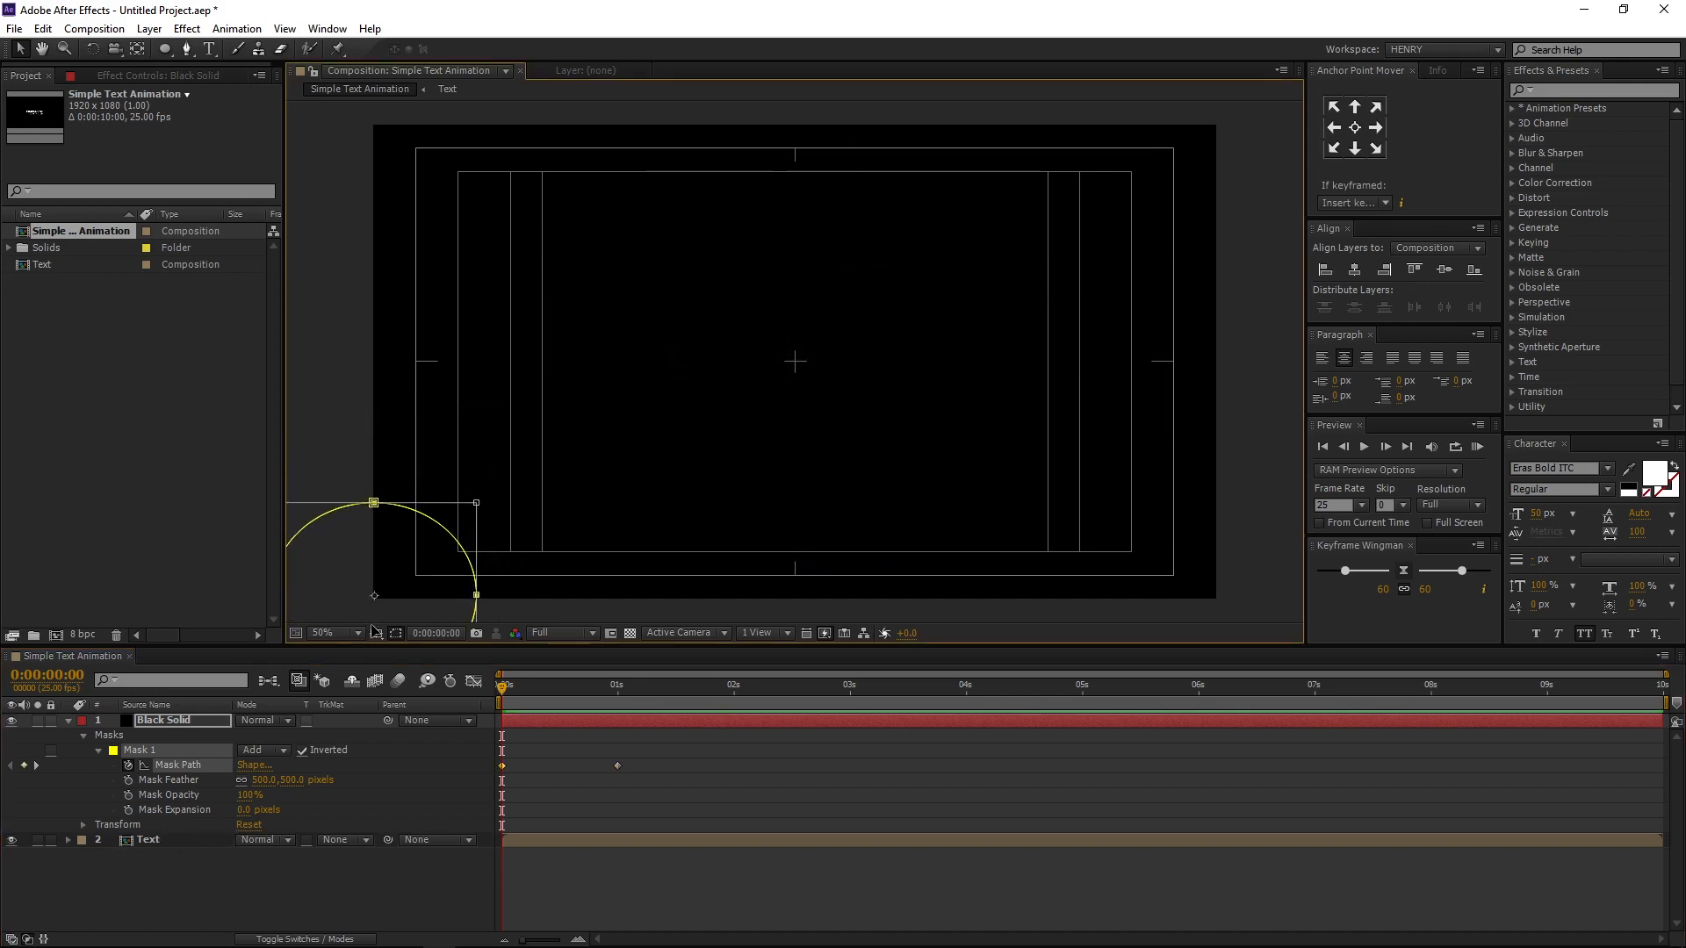
{"action": "left_click", "coordinate": [336, 868]}
{"action": "key", "text": "space"}
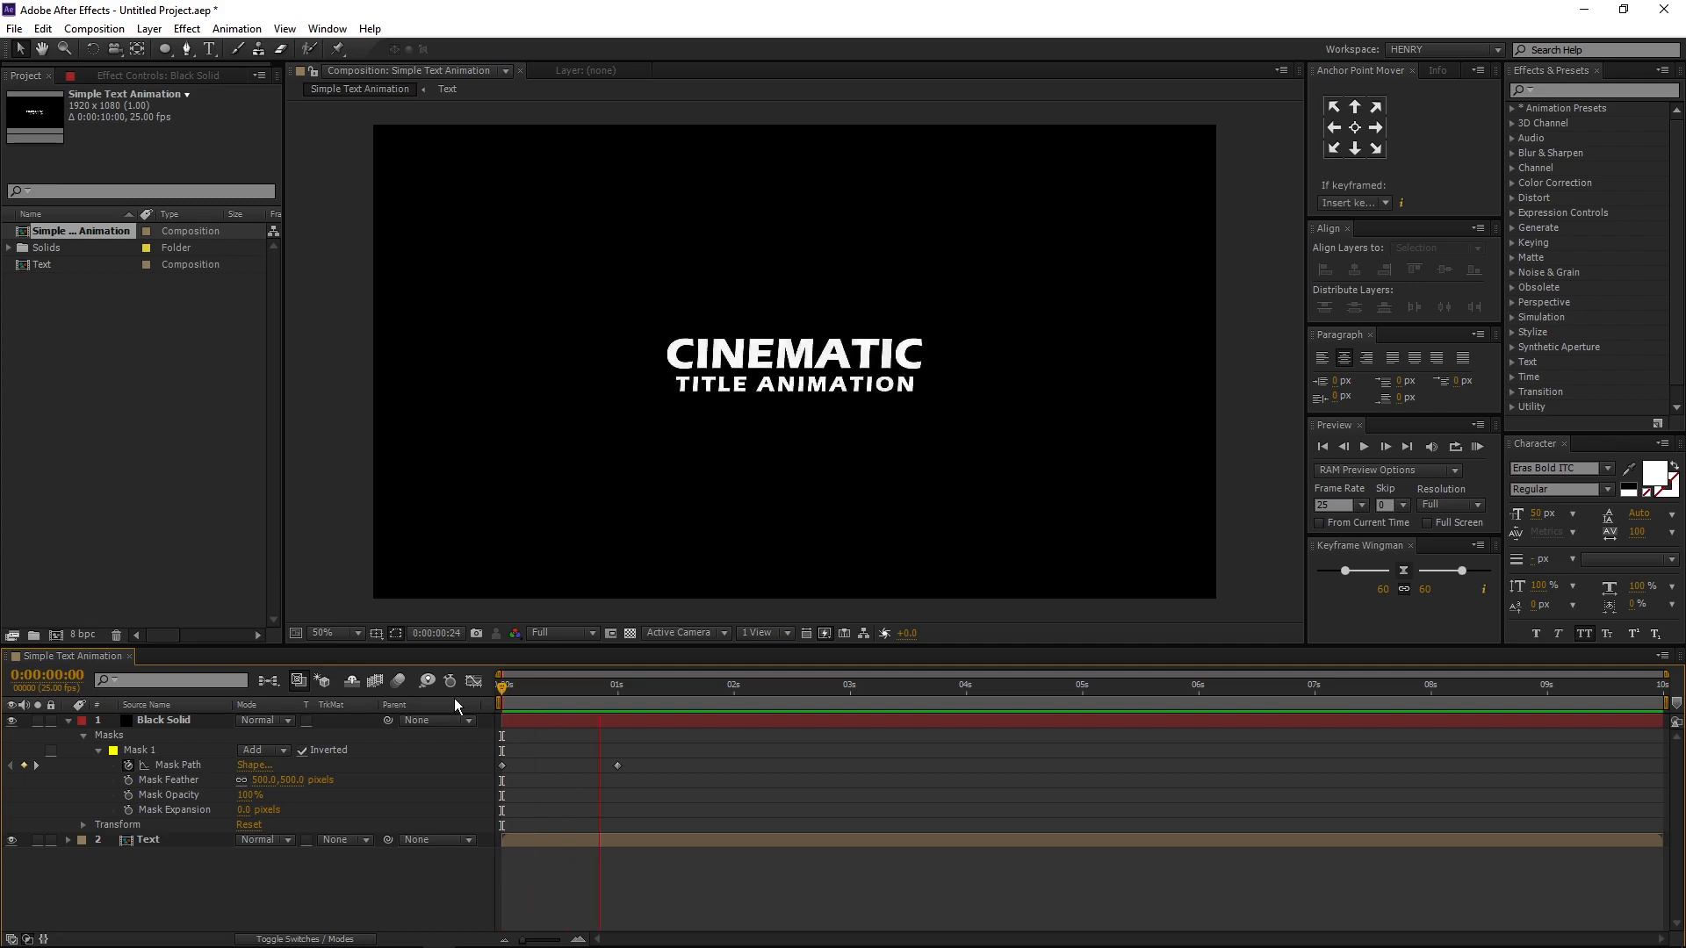
{"action": "key", "text": "apostrophe"}
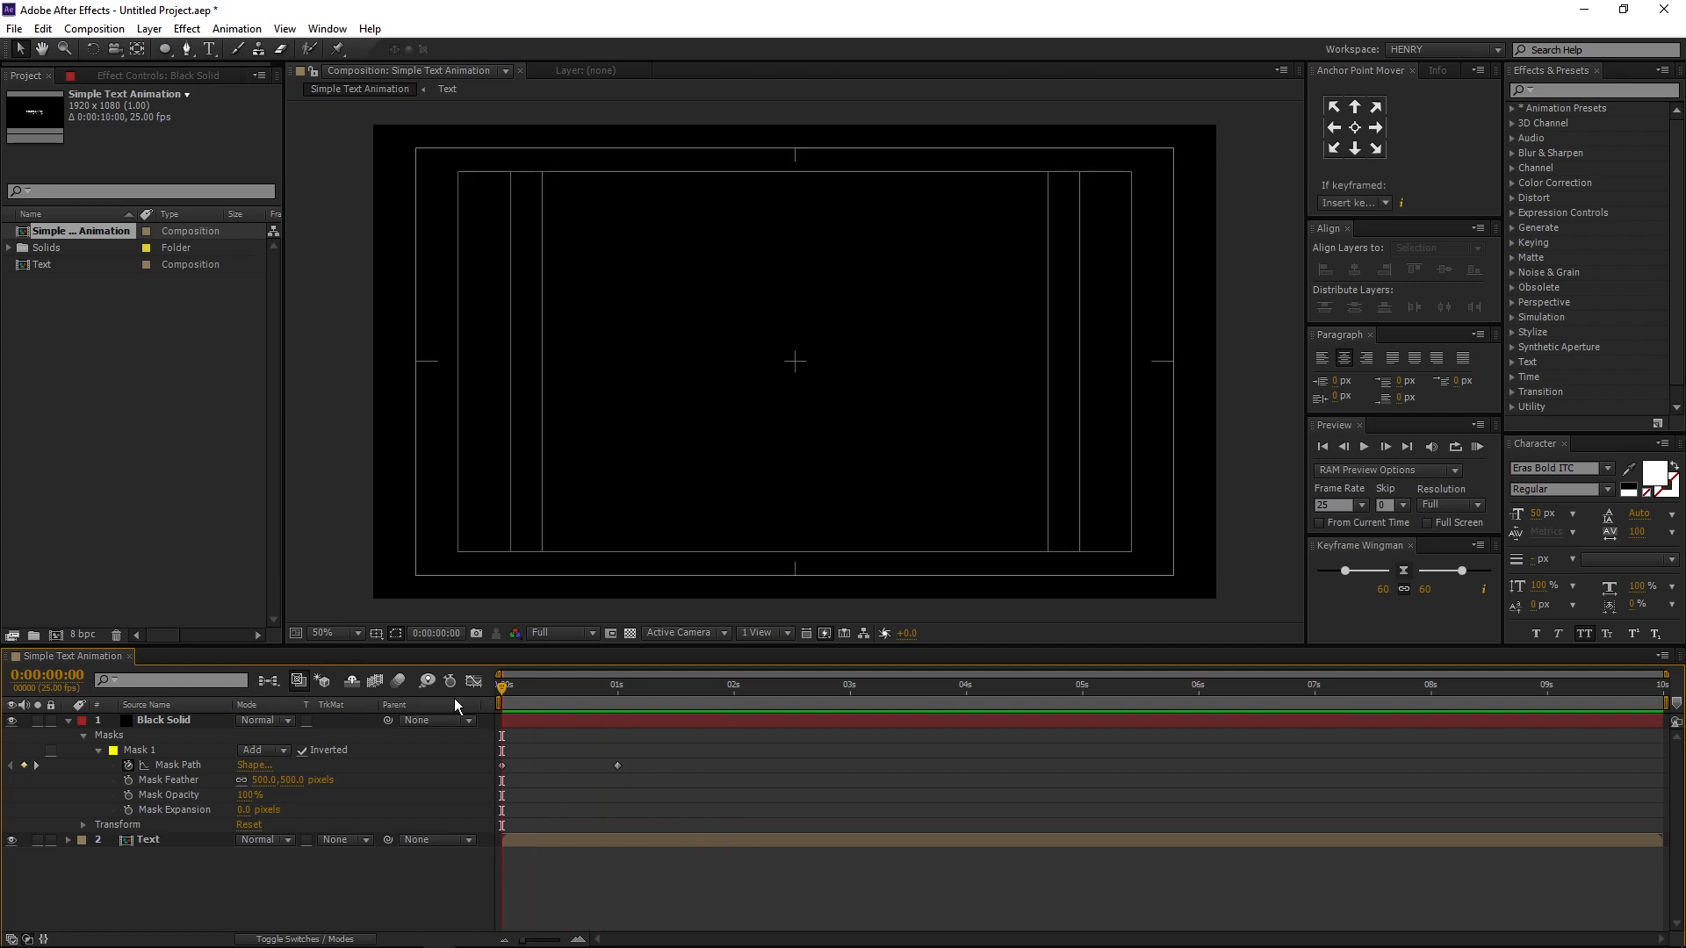
- Move the second Mask Path keyframe to 2 seconds, apply Easy Ease to both keyframes, and preview the animation
{"action": "left_click_drag", "start_coordinate": [699, 683], "coordinate": [735, 685]}
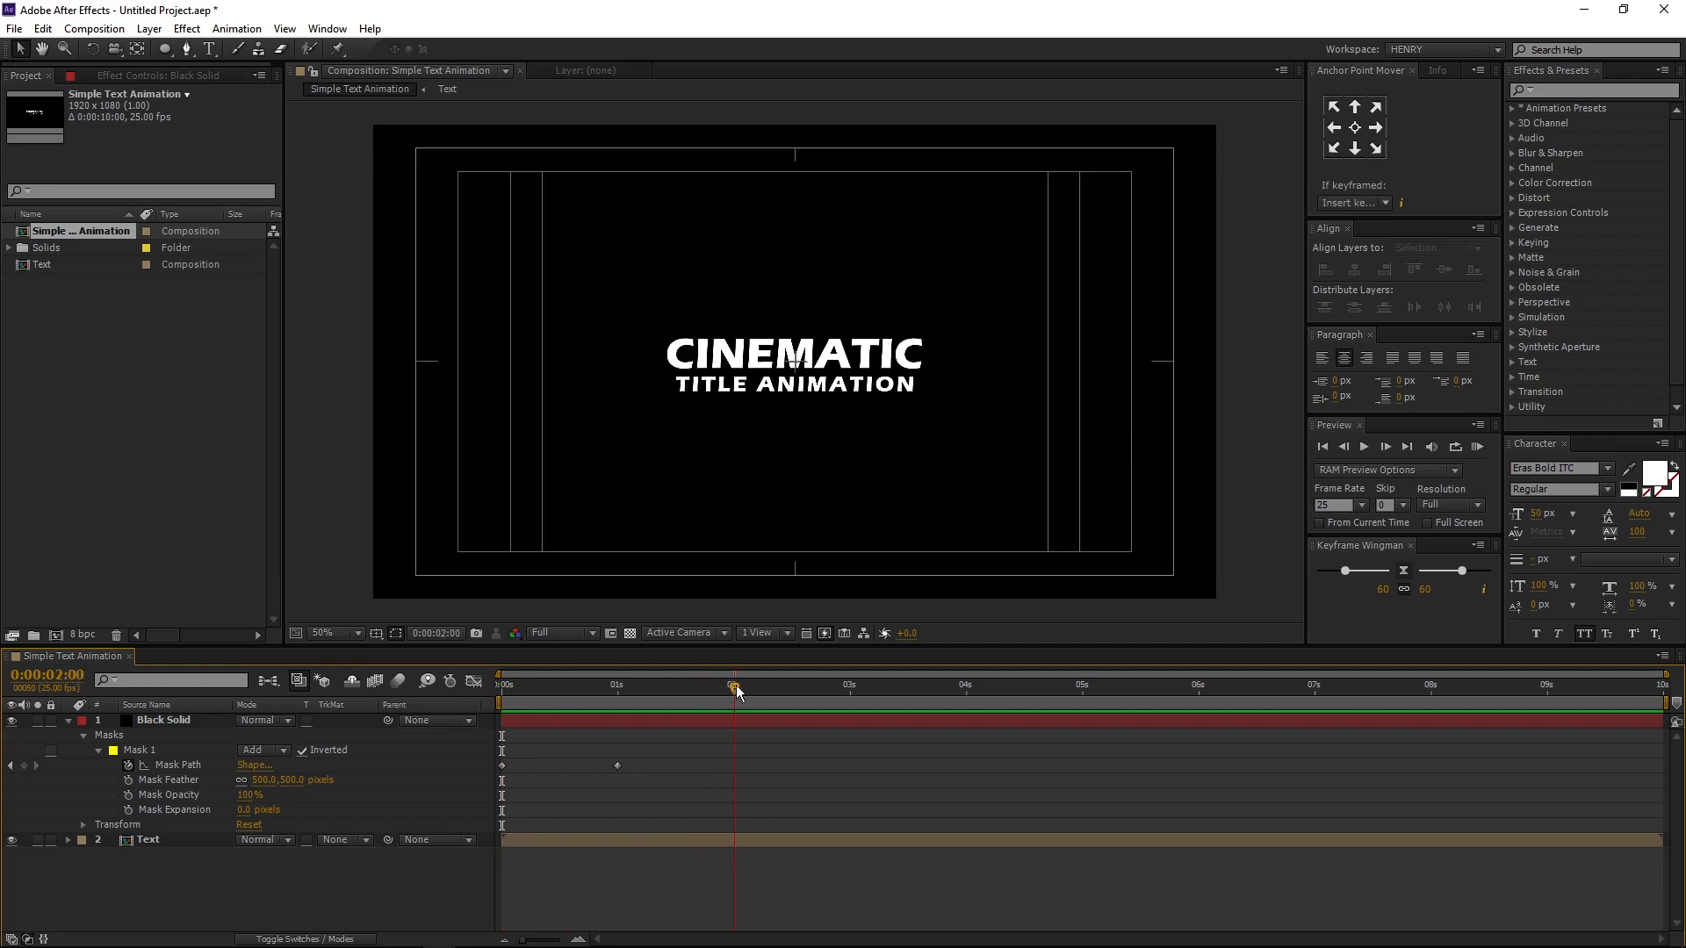
{"action": "left_click_drag", "start_coordinate": [617, 767], "coordinate": [427, 780]}
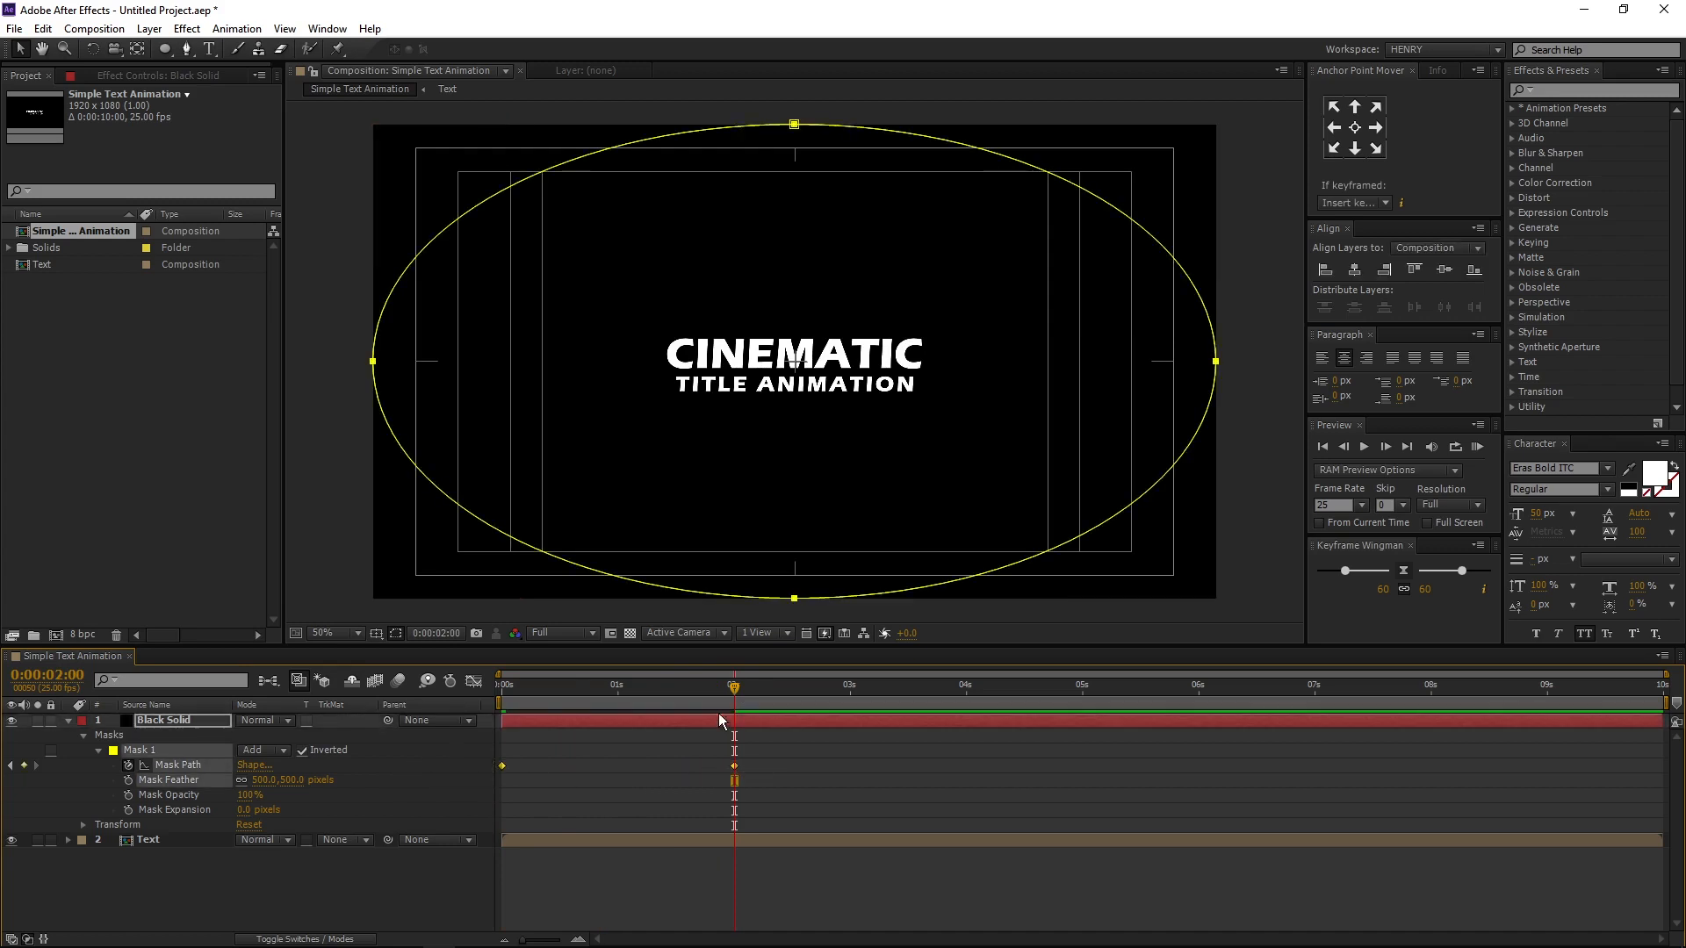
{"action": "key", "text": "F9"}
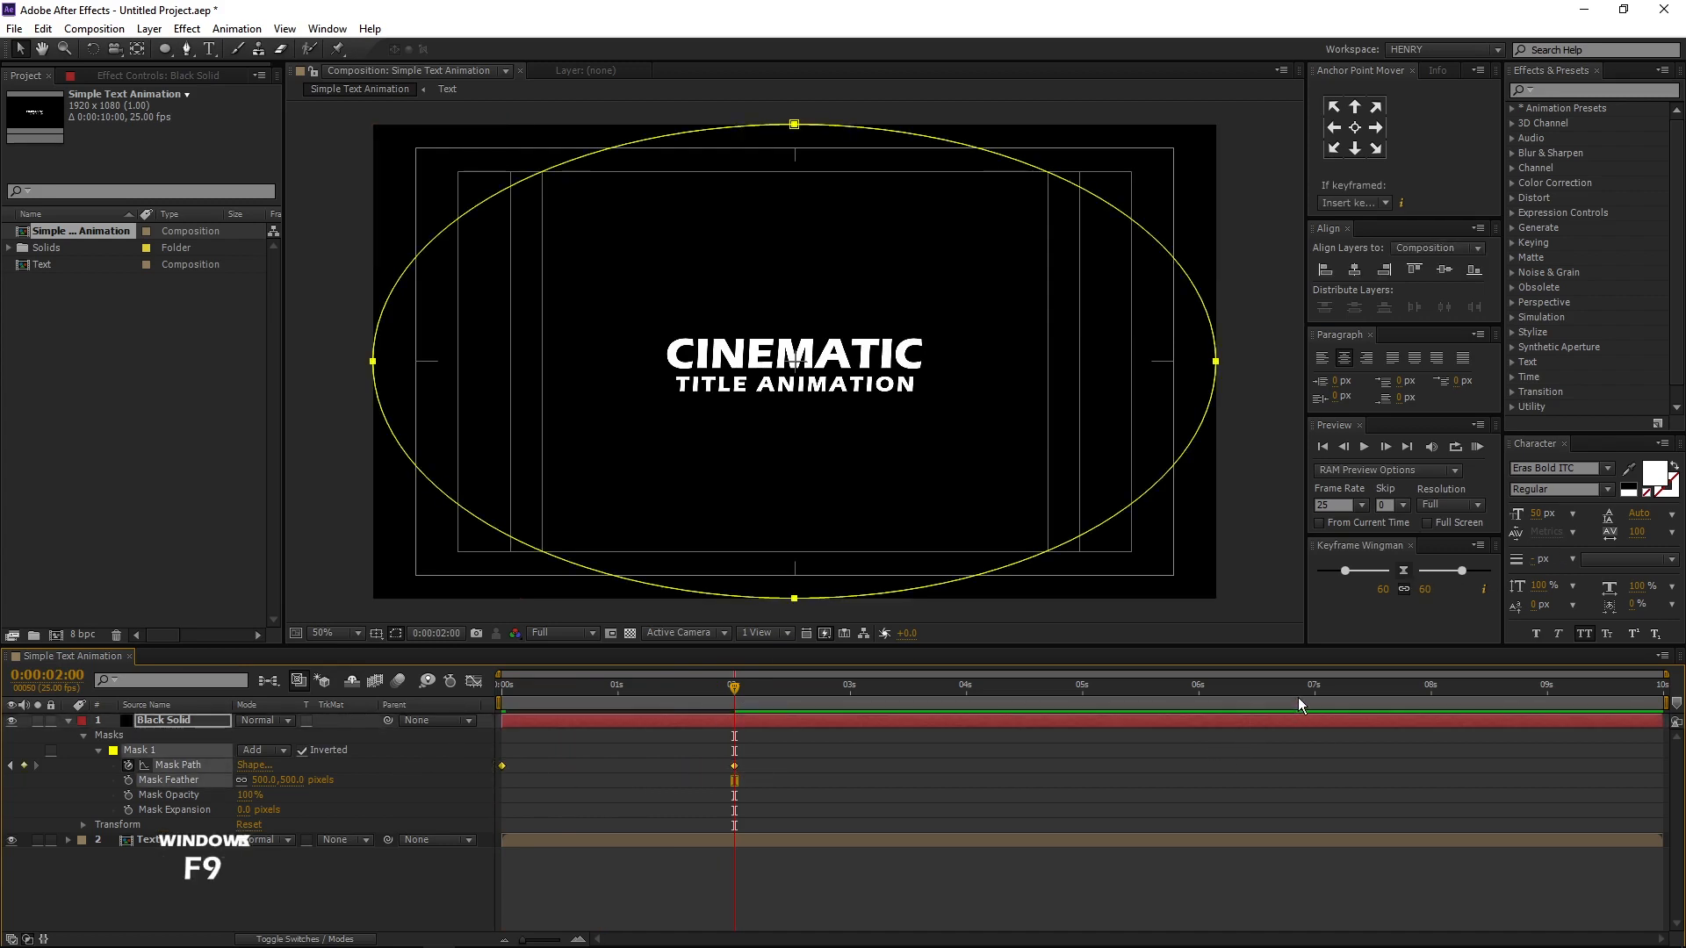
{"action": "key", "text": "space"}
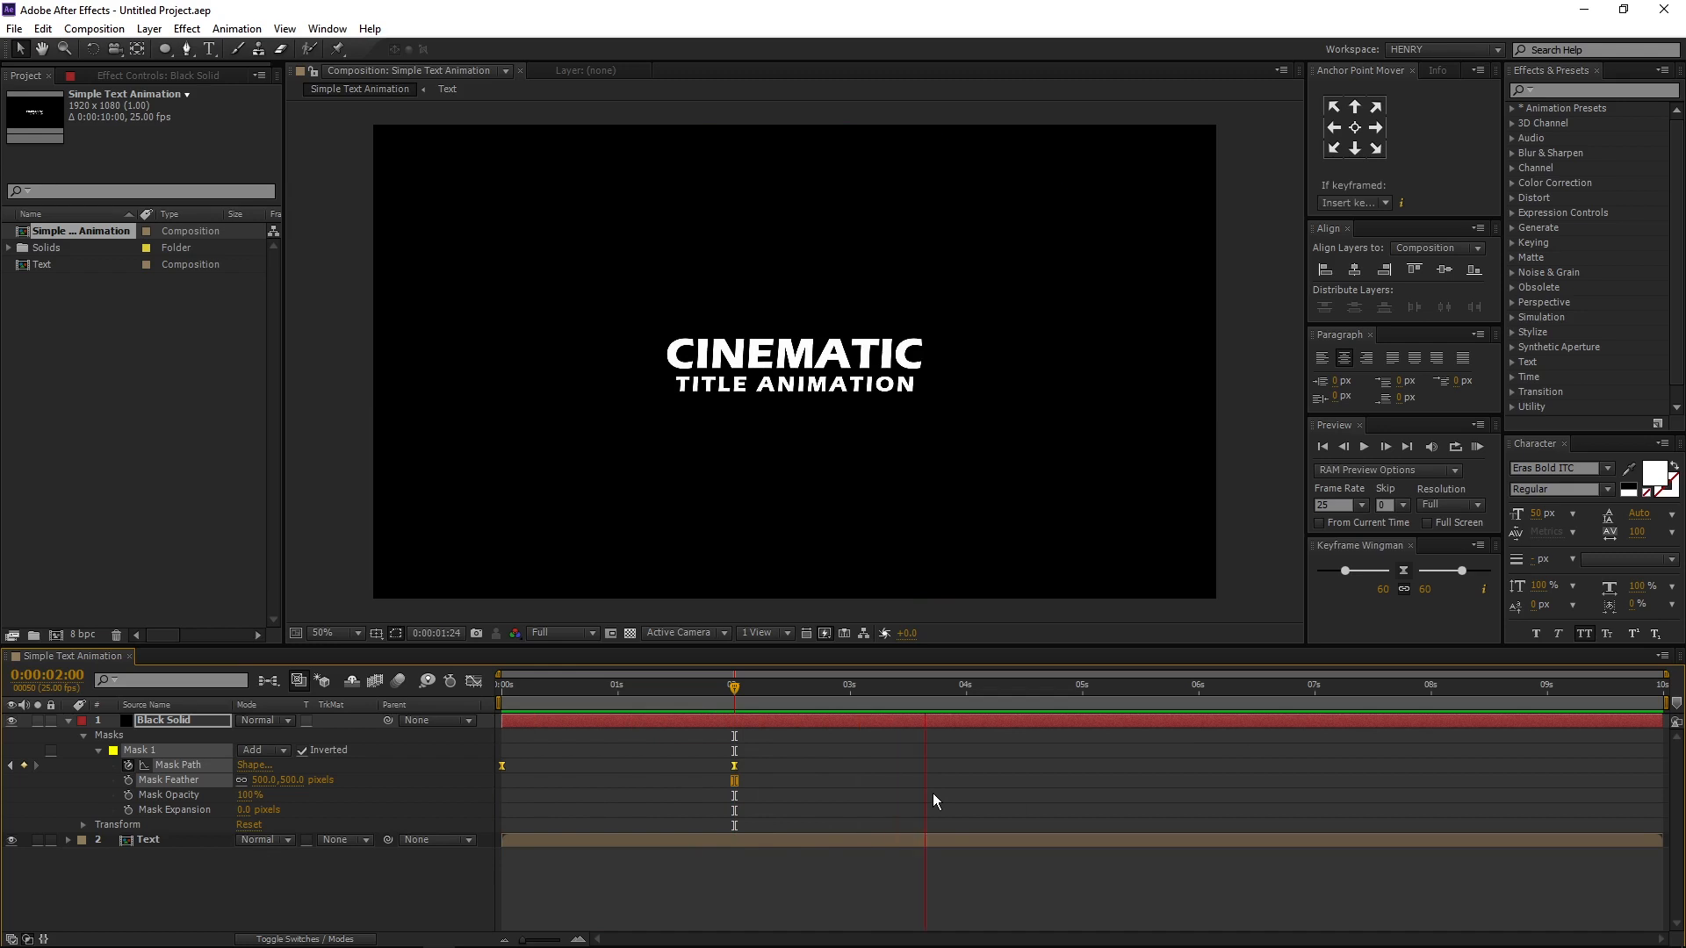
{"action": "key", "text": "space"}
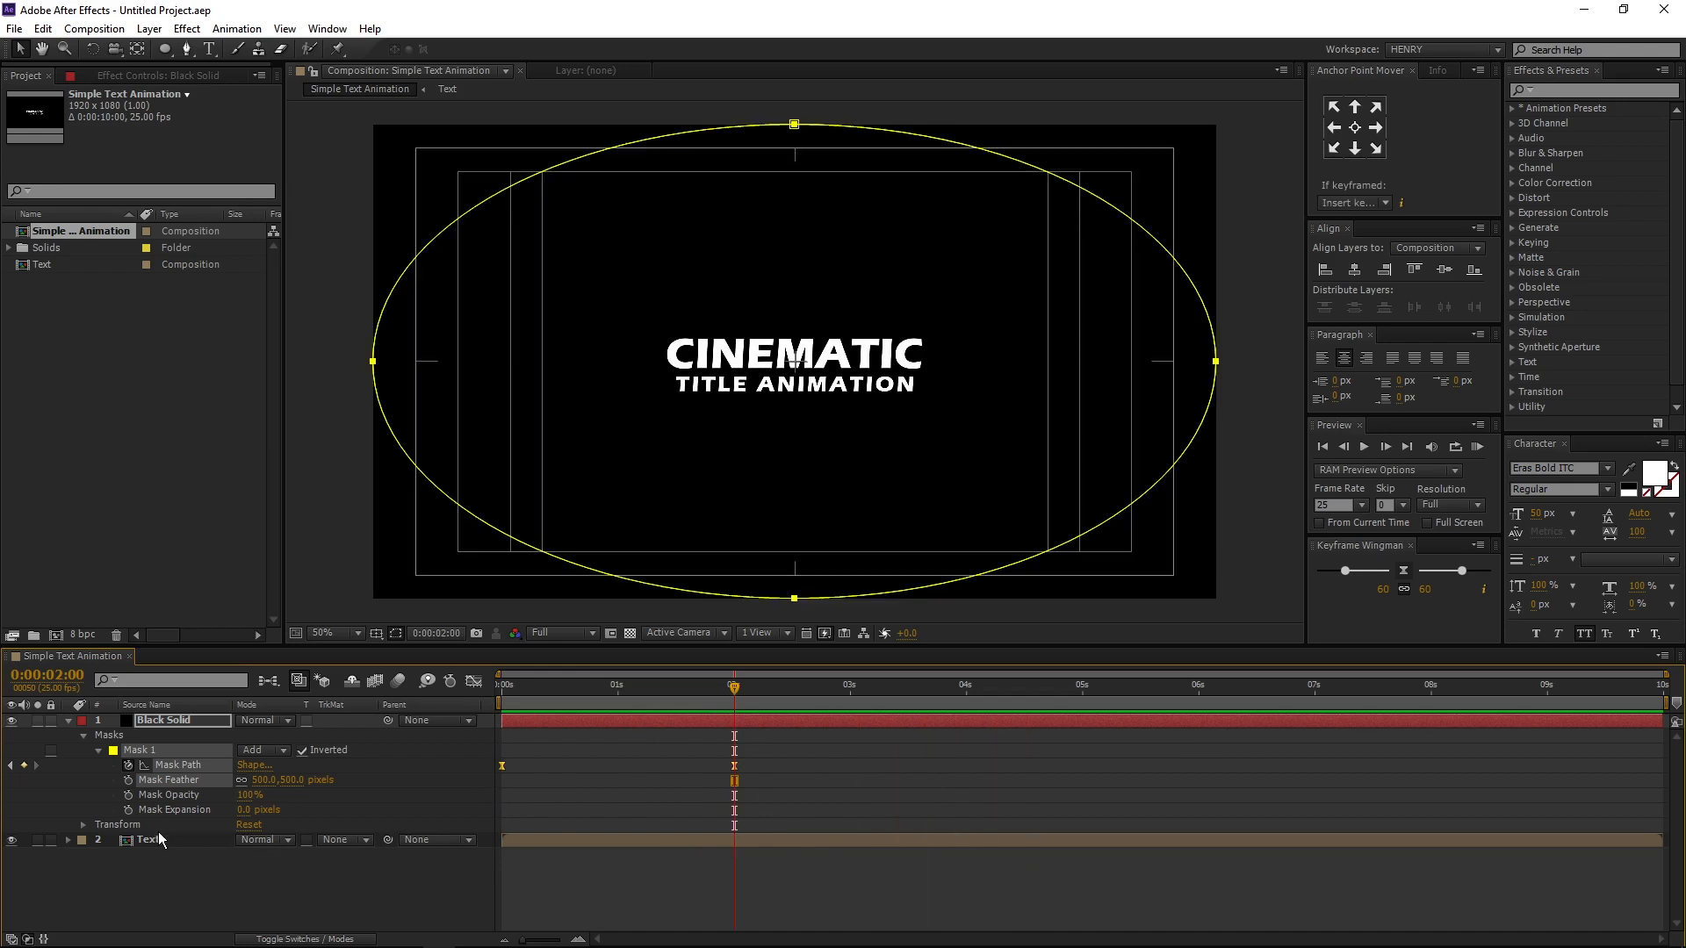
- Collapse the Black Solid layer's properties and add a null object above the other layers
{"action": "key", "text": "ctrl+a"}
{"action": "left_click", "coordinate": [74, 721]}
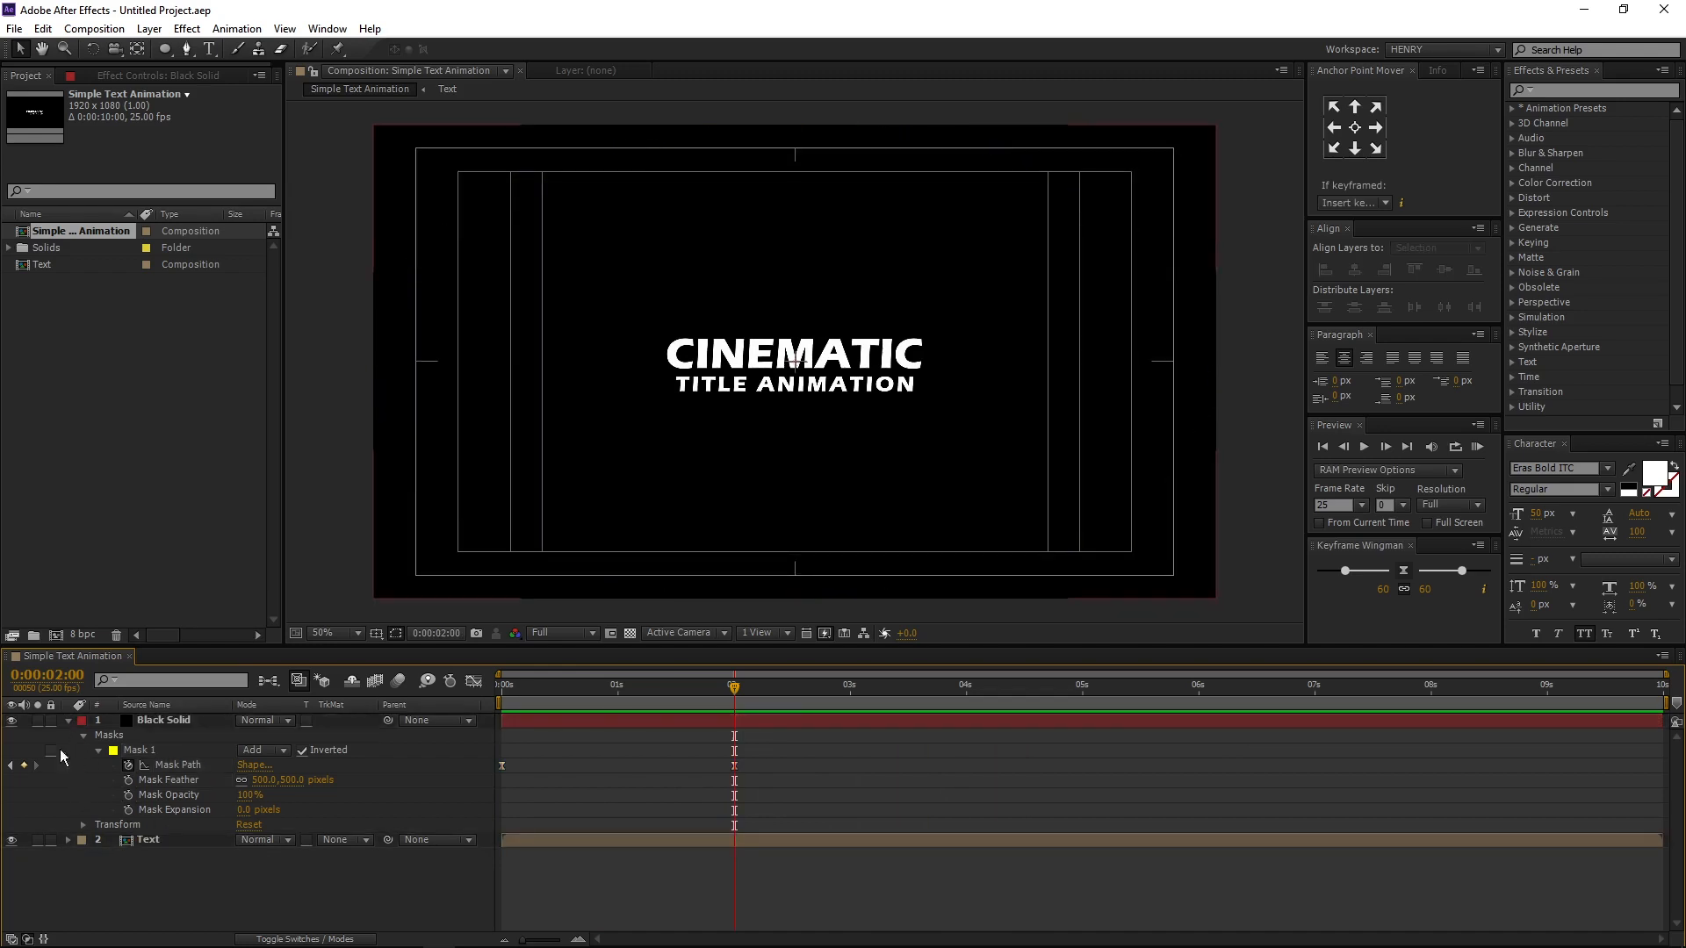
{"action": "key", "text": "ctrl+a"}
{"action": "left_click", "coordinate": [69, 721]}
{"action": "right_click", "coordinate": [128, 870]}
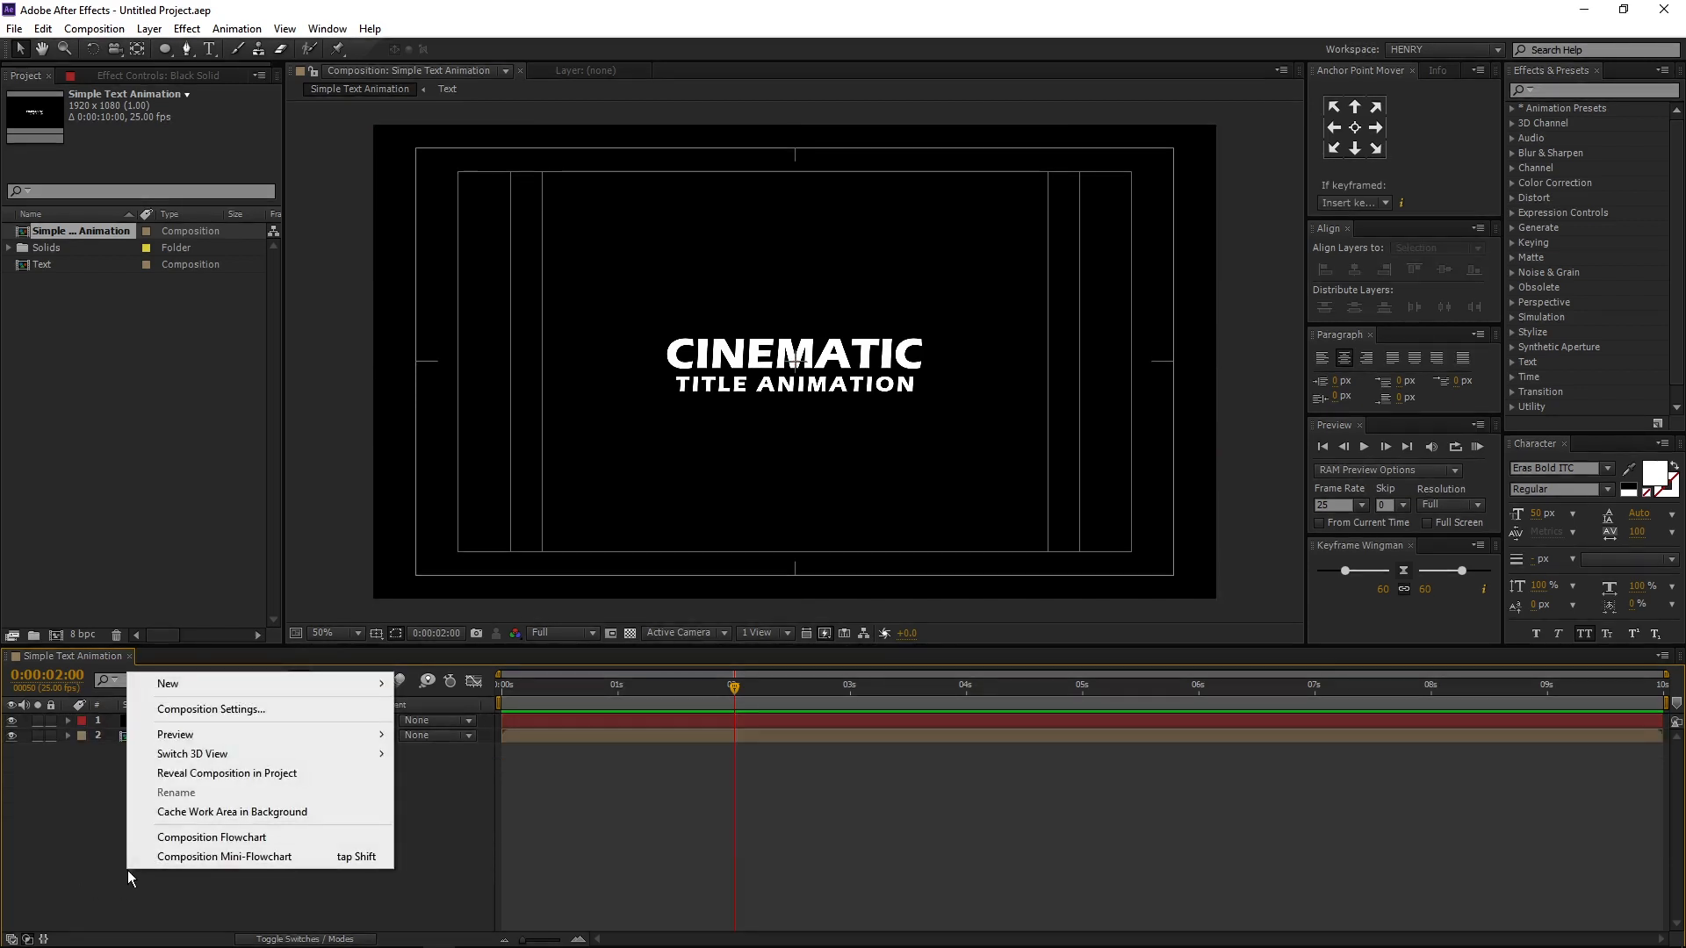
{"action": "mouse_move", "coordinate": [162, 693]}
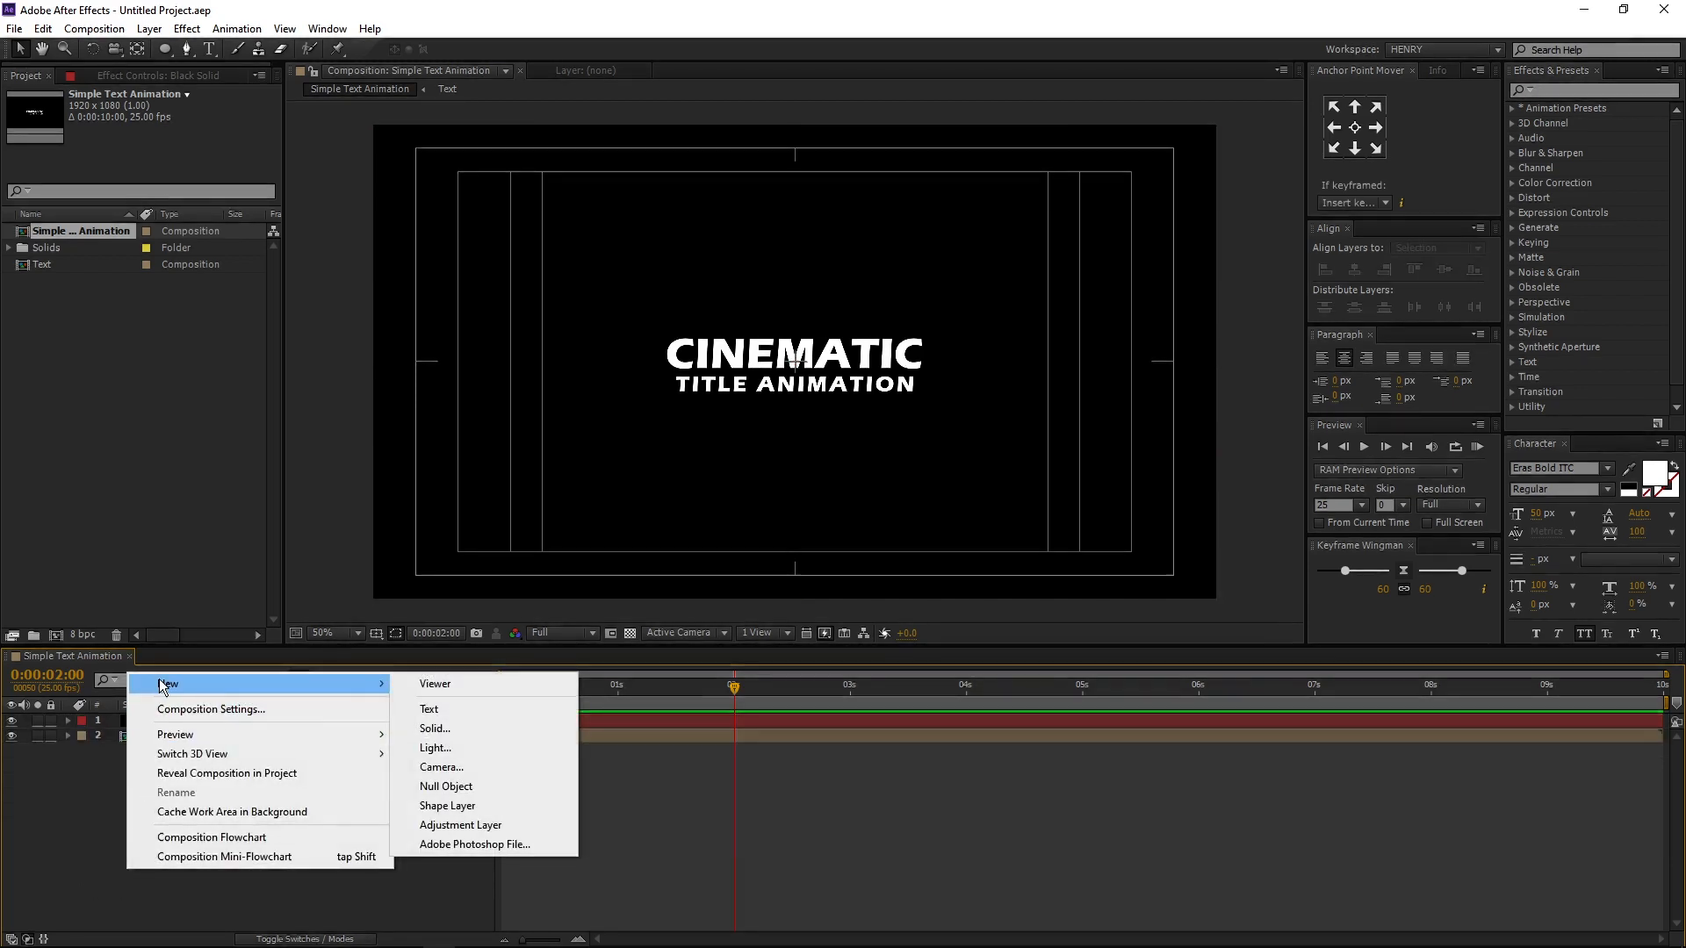
{"action": "left_click", "coordinate": [464, 787]}
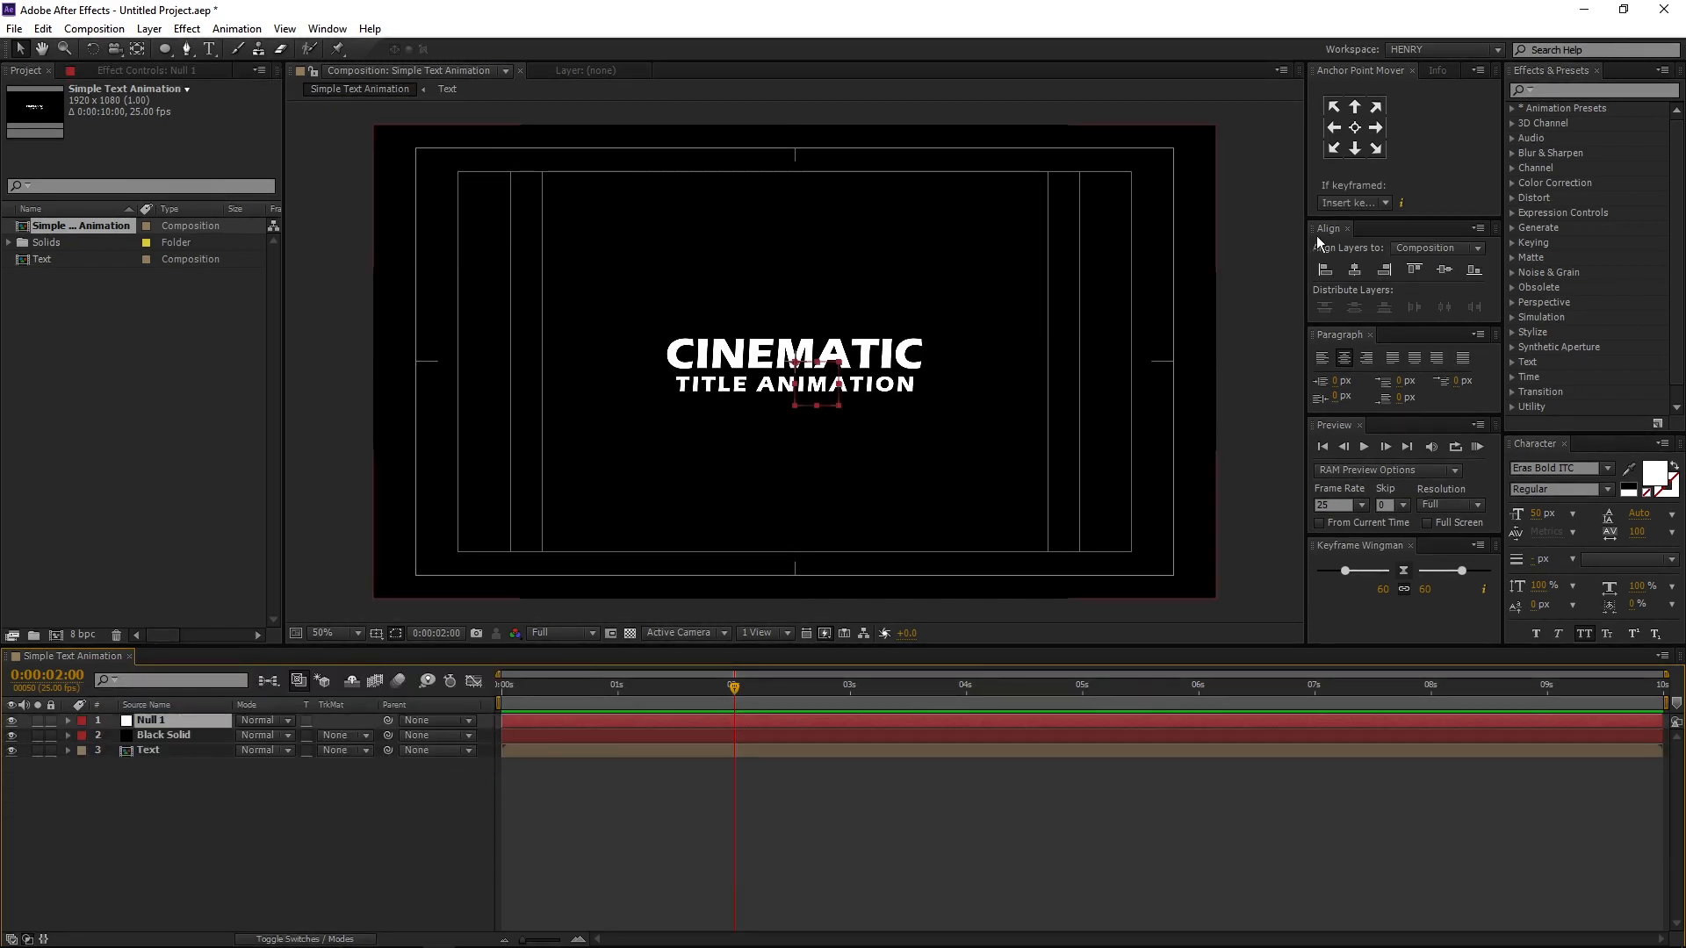
- Centre the null object horizontally and vertically in the composition, and centre its anchor point
{"action": "left_click", "coordinate": [1354, 271]}
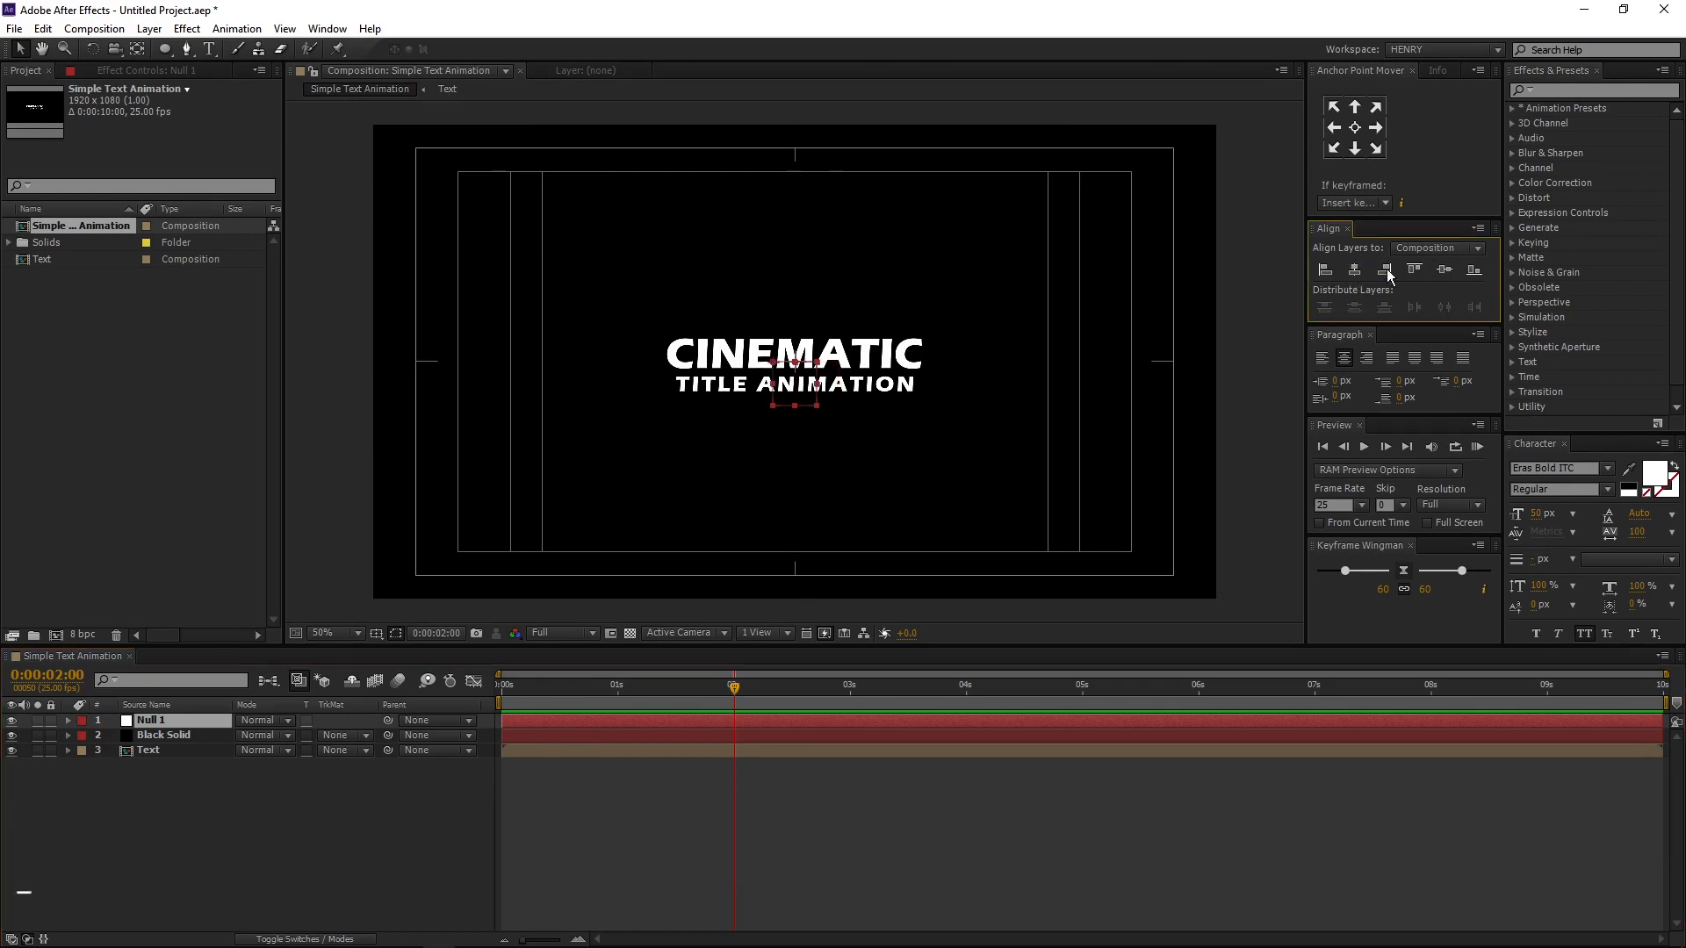
{"action": "left_click", "coordinate": [1445, 271]}
{"action": "left_click", "coordinate": [1355, 128]}
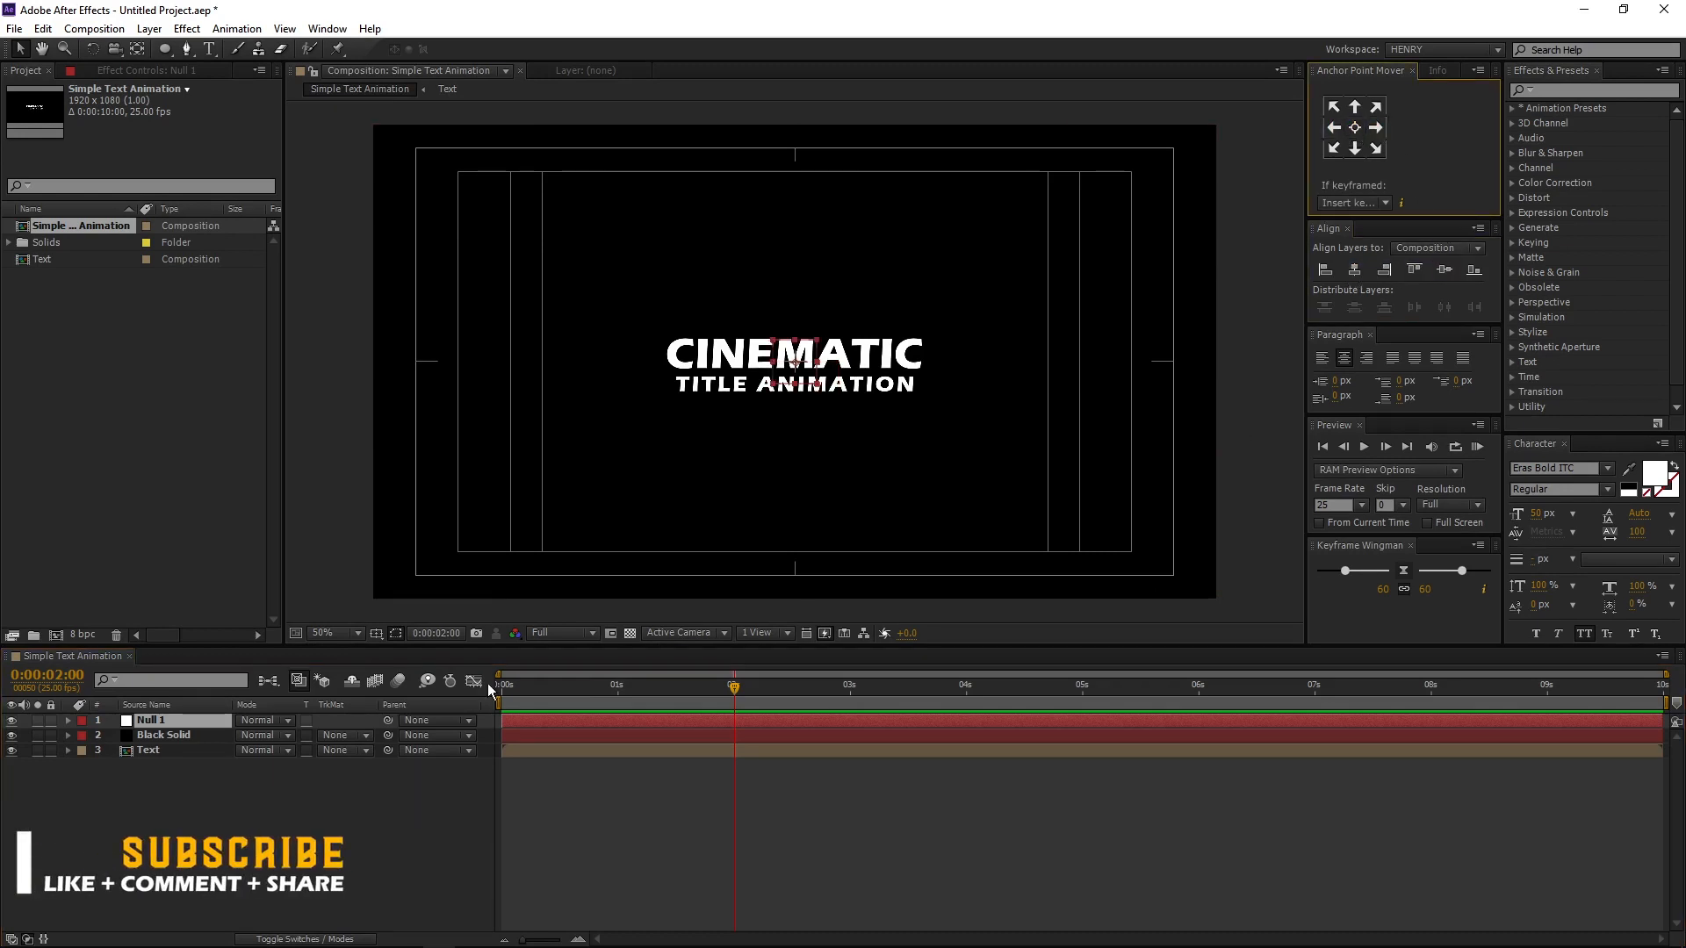
- Add a Scale keyframe for the Null 1 layer at 0 seconds
{"action": "left_click_drag", "start_coordinate": [529, 681], "coordinate": [497, 683]}
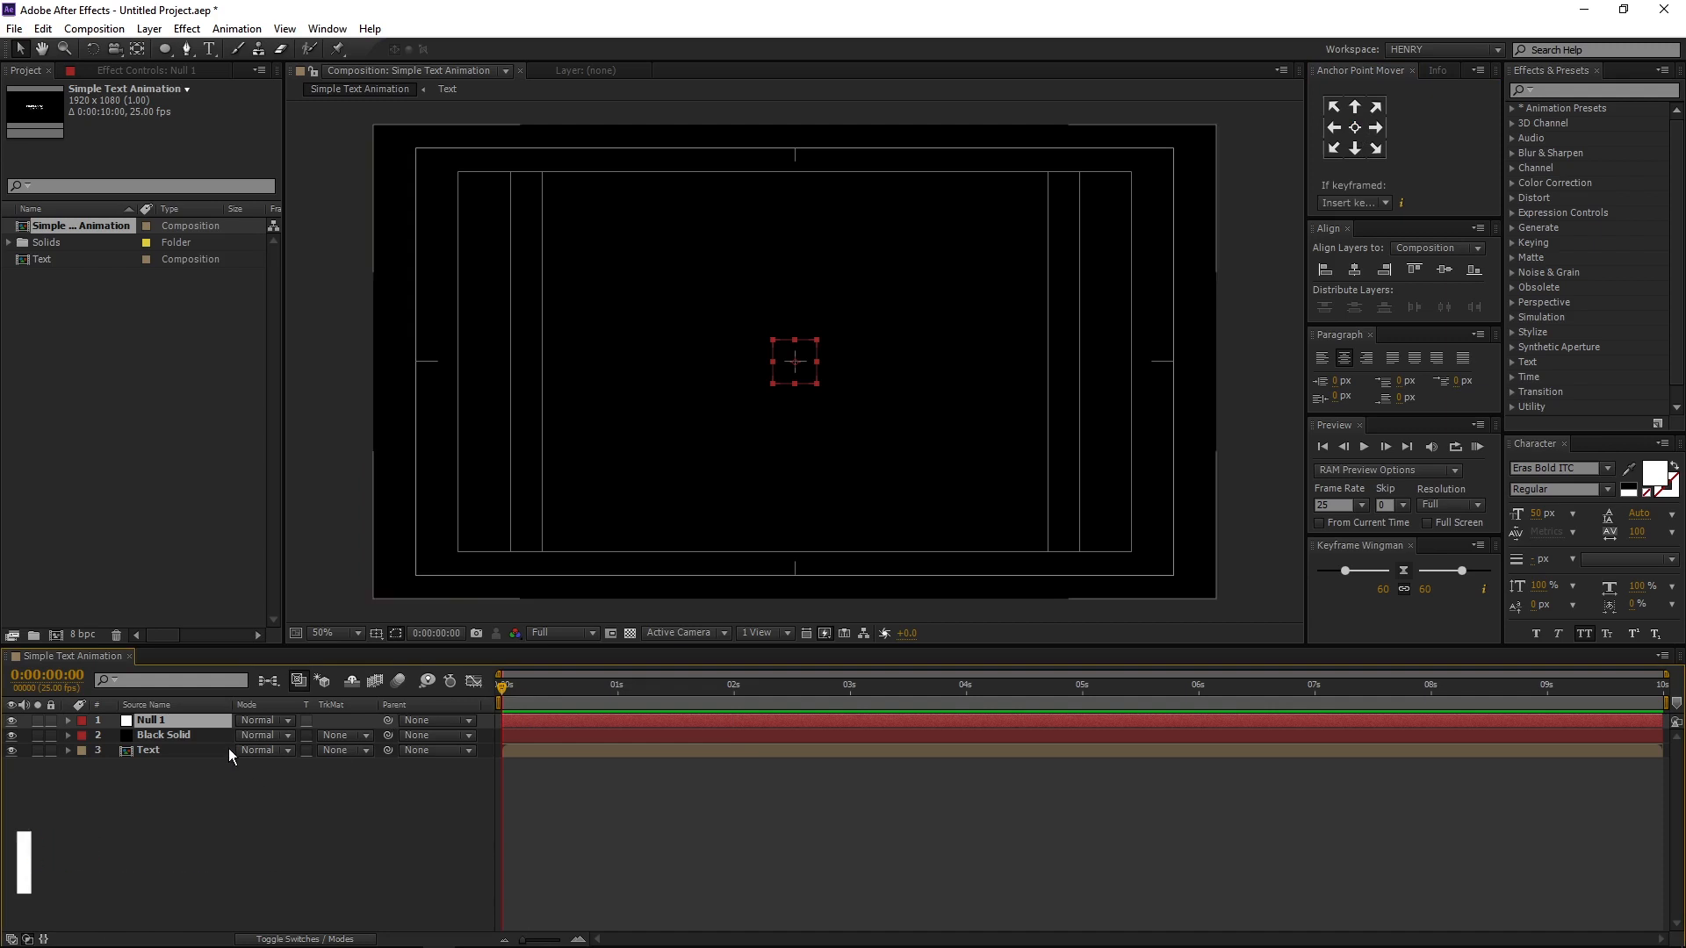
{"action": "key", "text": "s"}
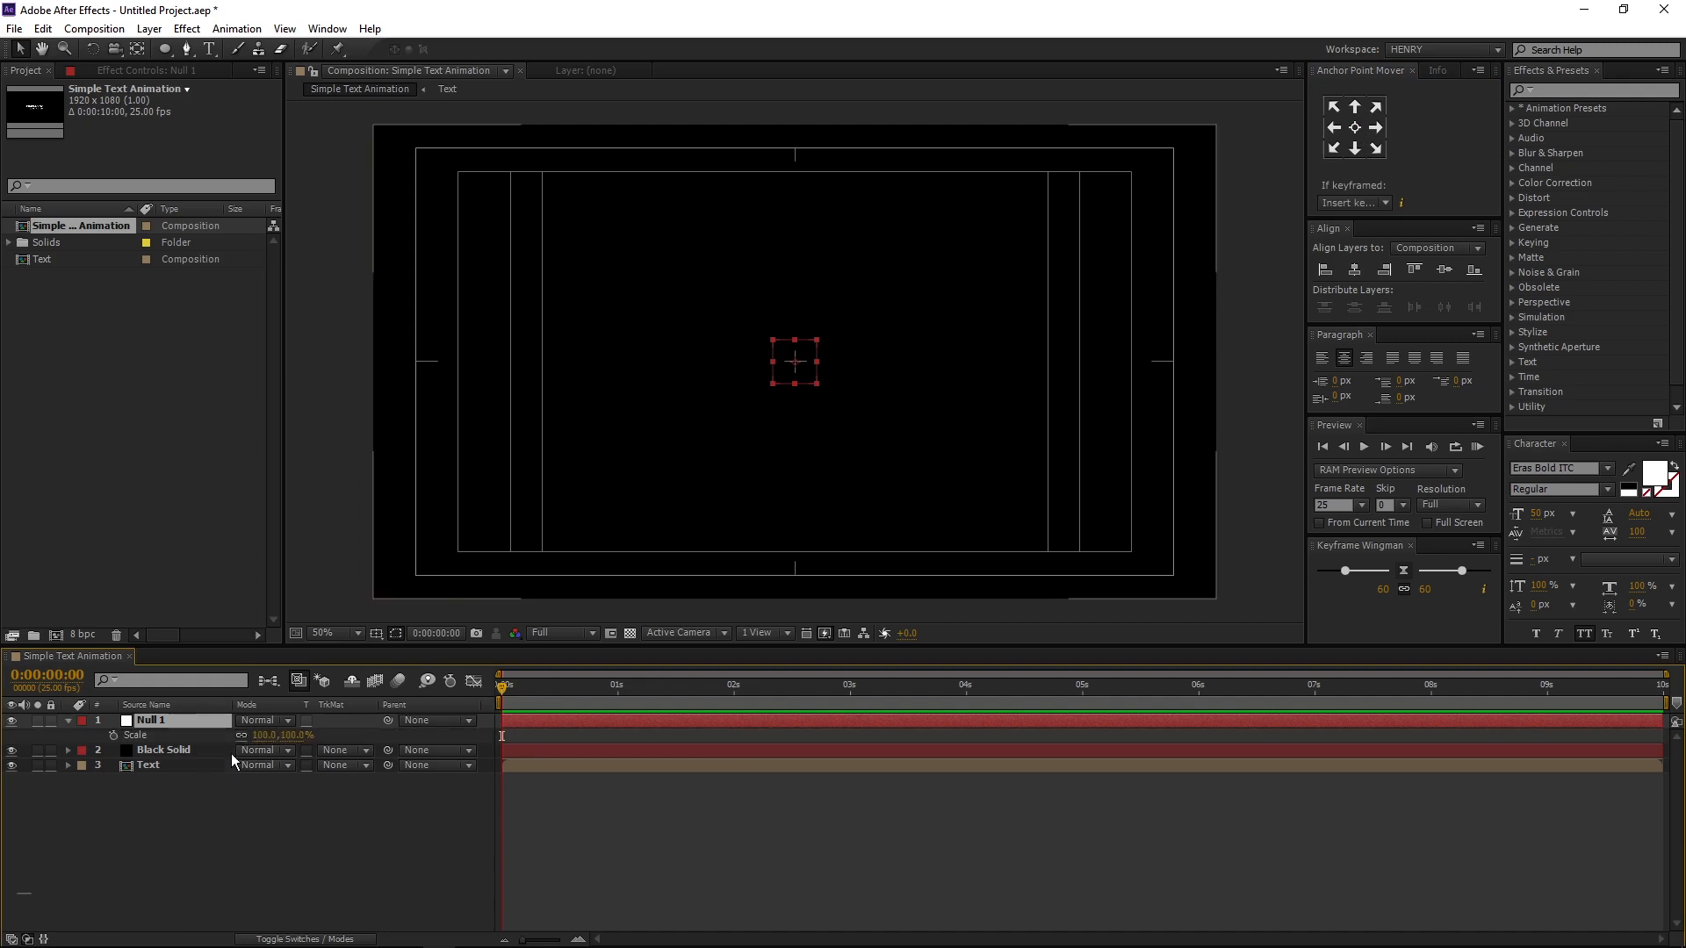
{"action": "left_click", "coordinate": [112, 737]}
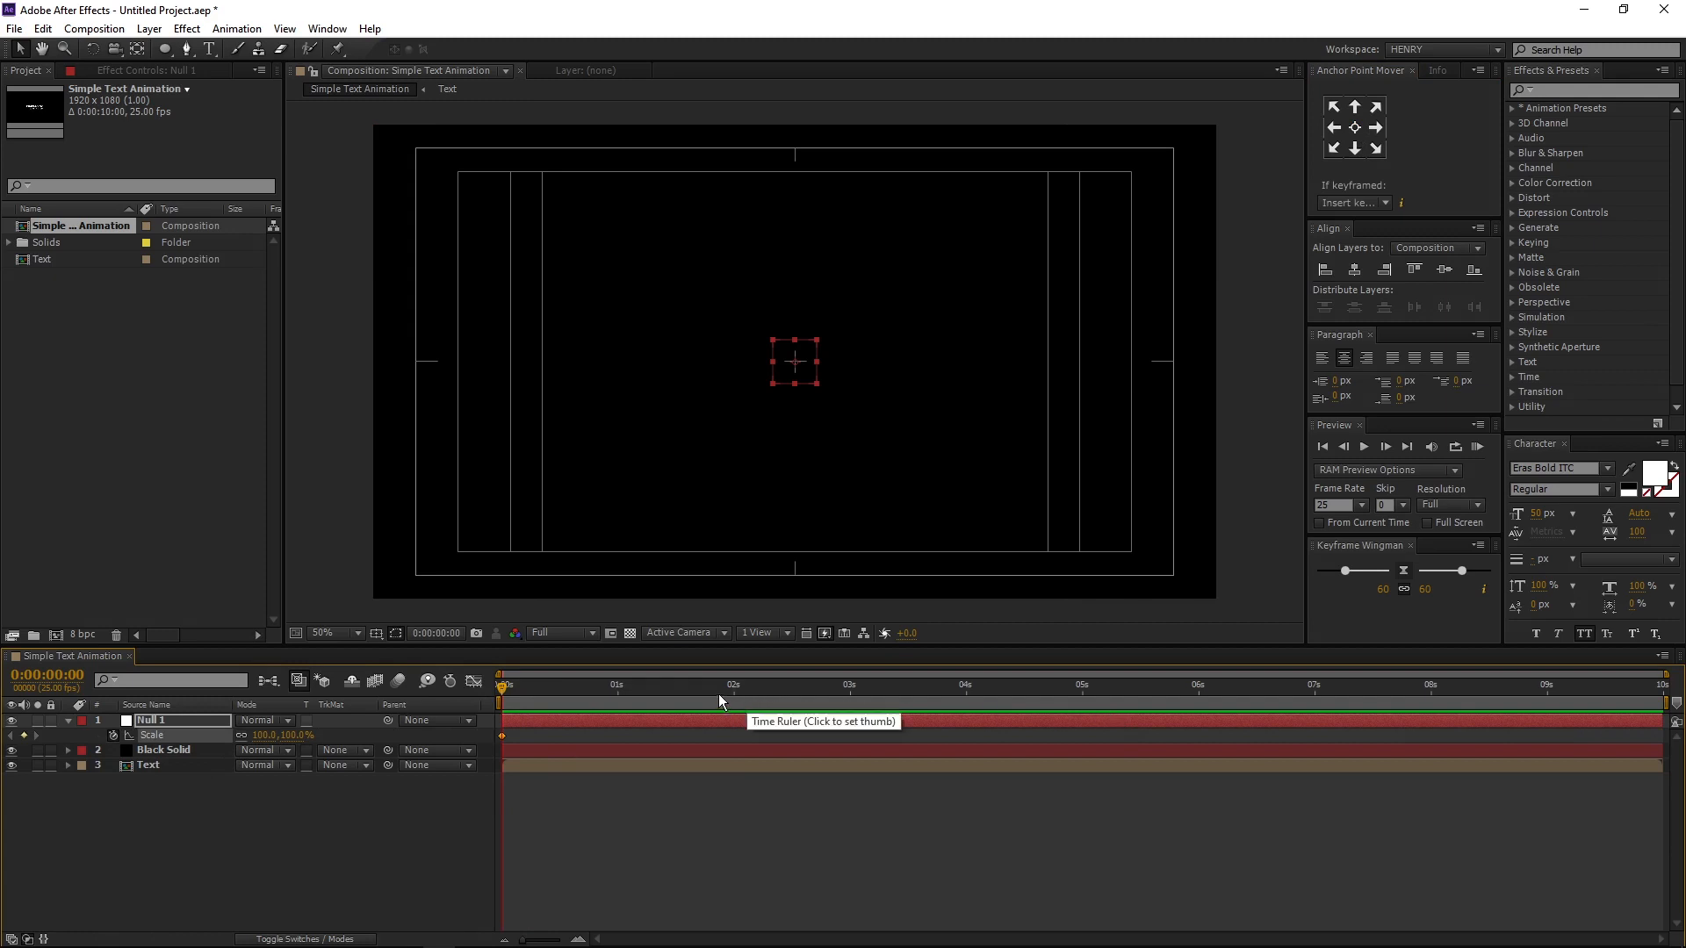
- Set the Null 1 layer's scale to 110% at 0:00:09:24 and collapse its properties
{"action": "left_click_drag", "start_coordinate": [718, 685], "coordinate": [1665, 689]}
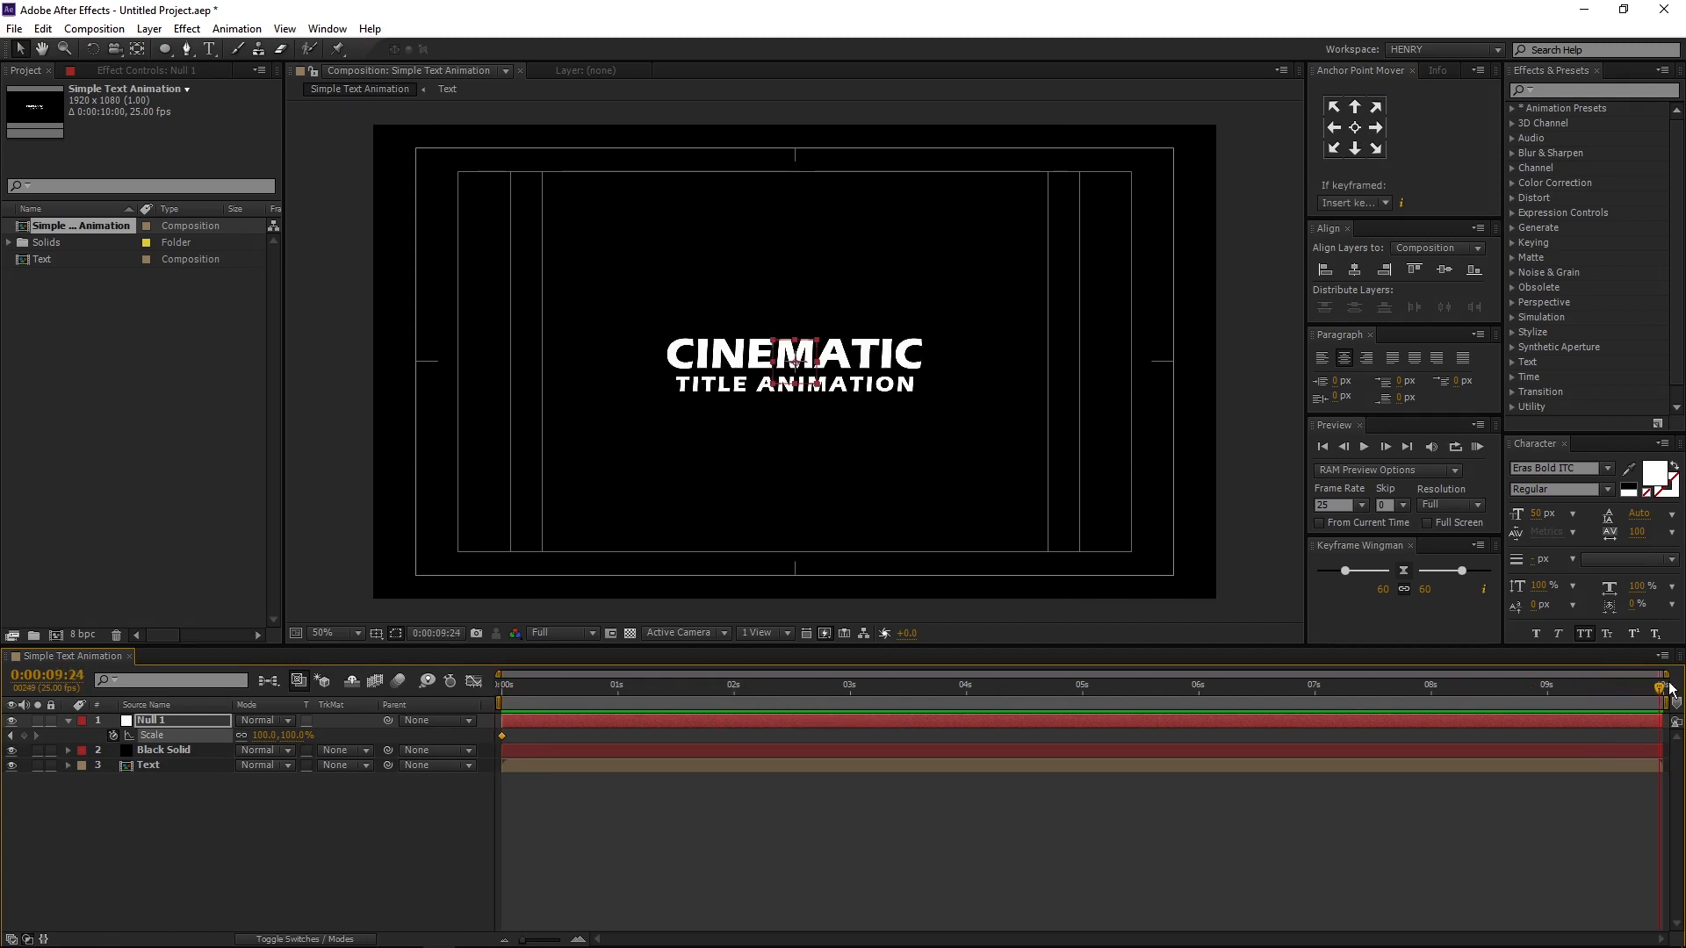
{"action": "left_click", "coordinate": [264, 736]}
{"action": "type", "text": "110"}
{"action": "key", "text": "Return"}
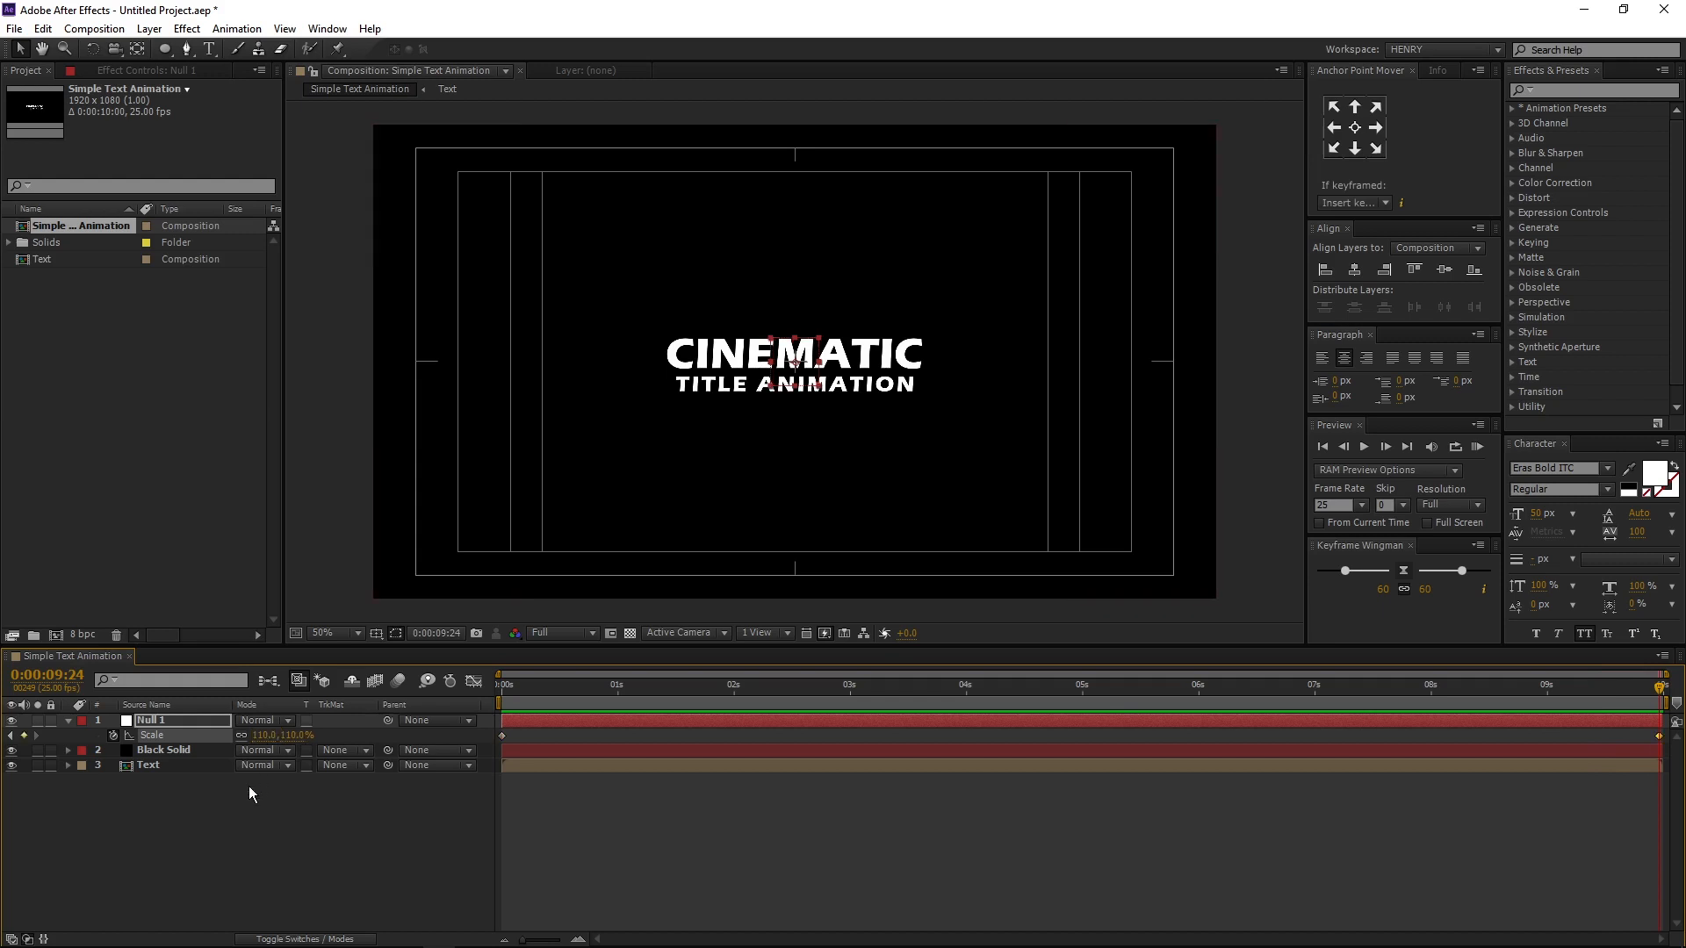
{"action": "left_click", "coordinate": [67, 721]}
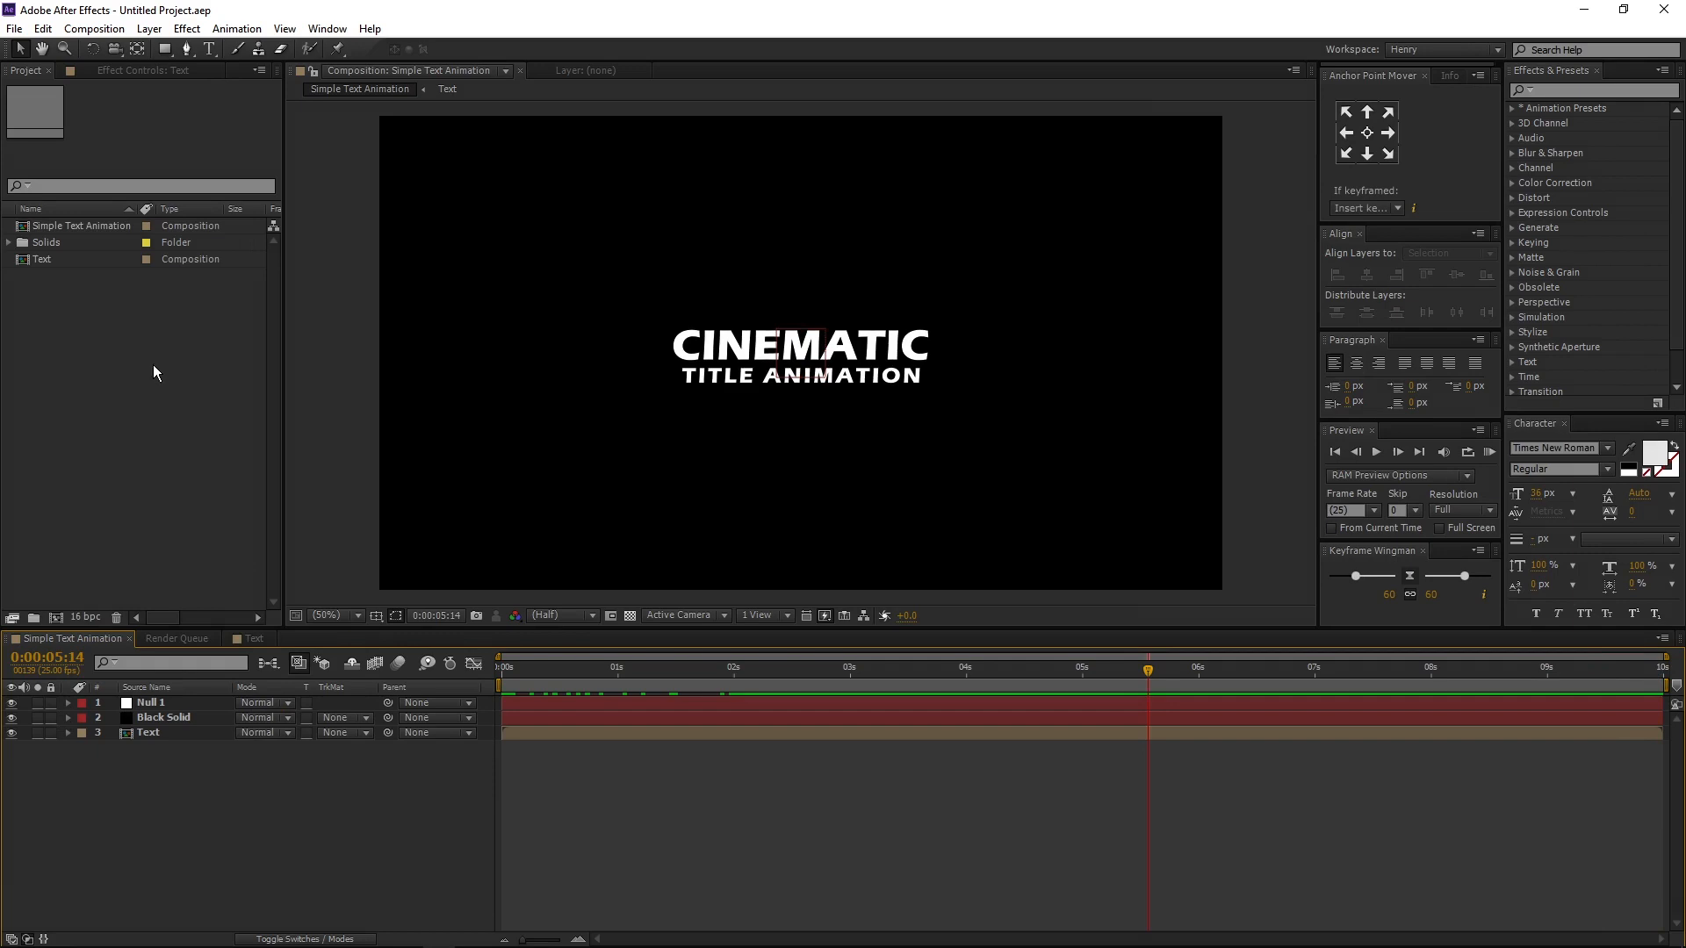
- Import smoke 1.mp4 and wall-background.jpg from the Files folder as footage
{"action": "right_click", "coordinate": [109, 352]}
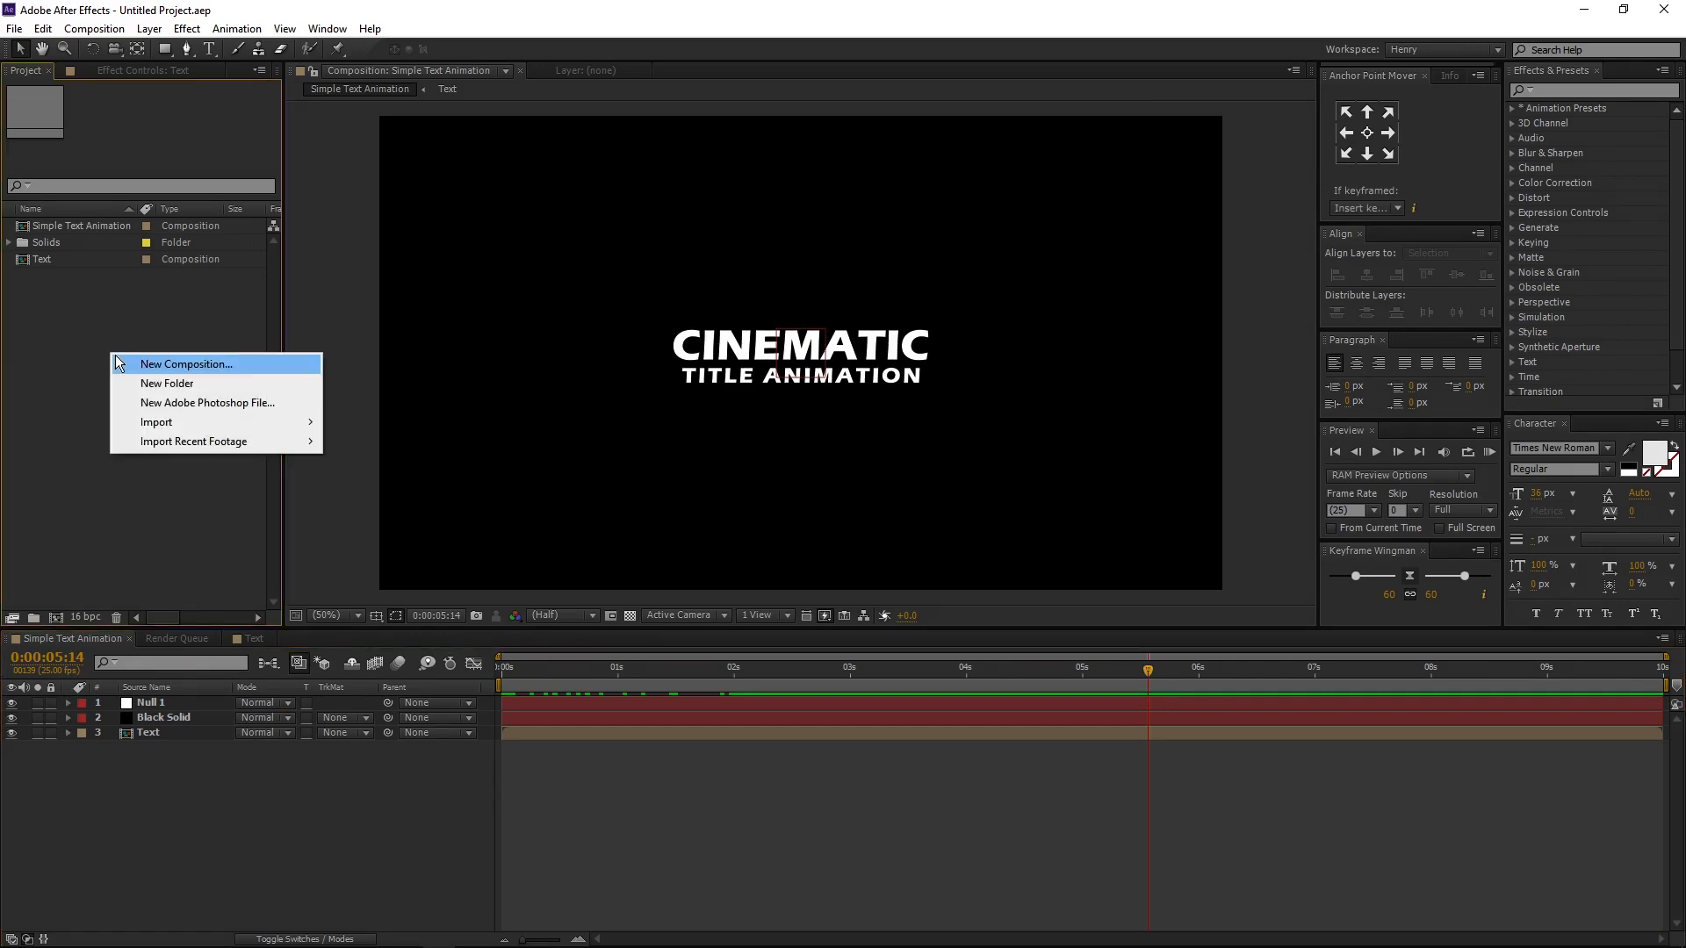
{"action": "mouse_move", "coordinate": [152, 433]}
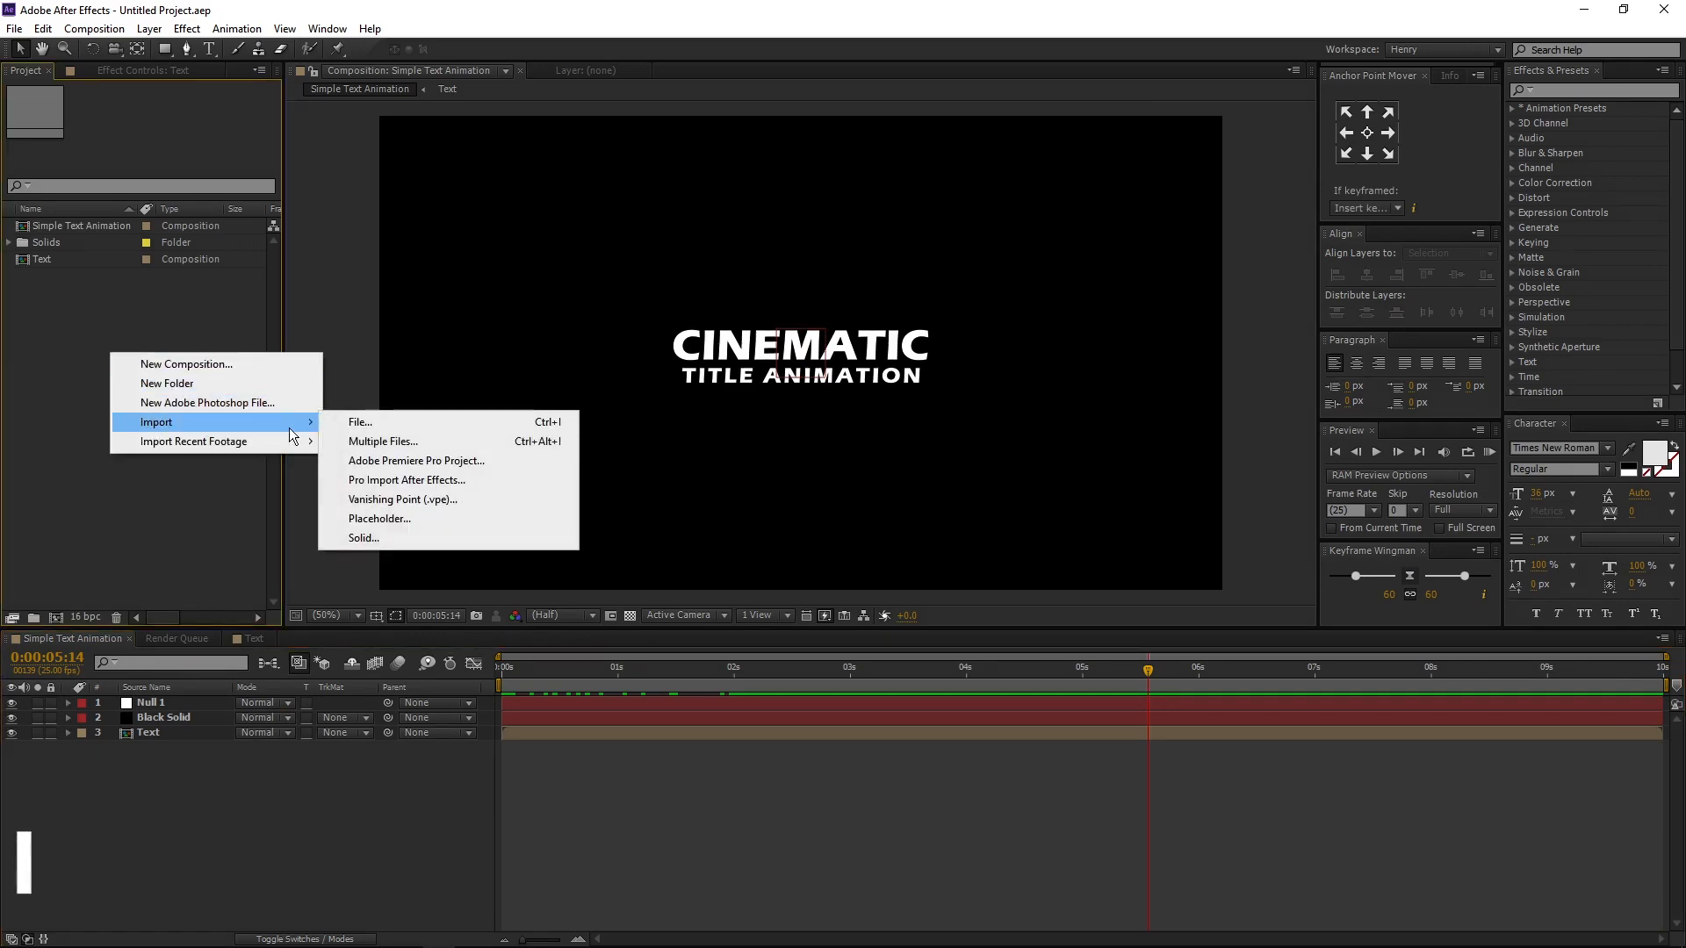
{"action": "left_click", "coordinate": [477, 428]}
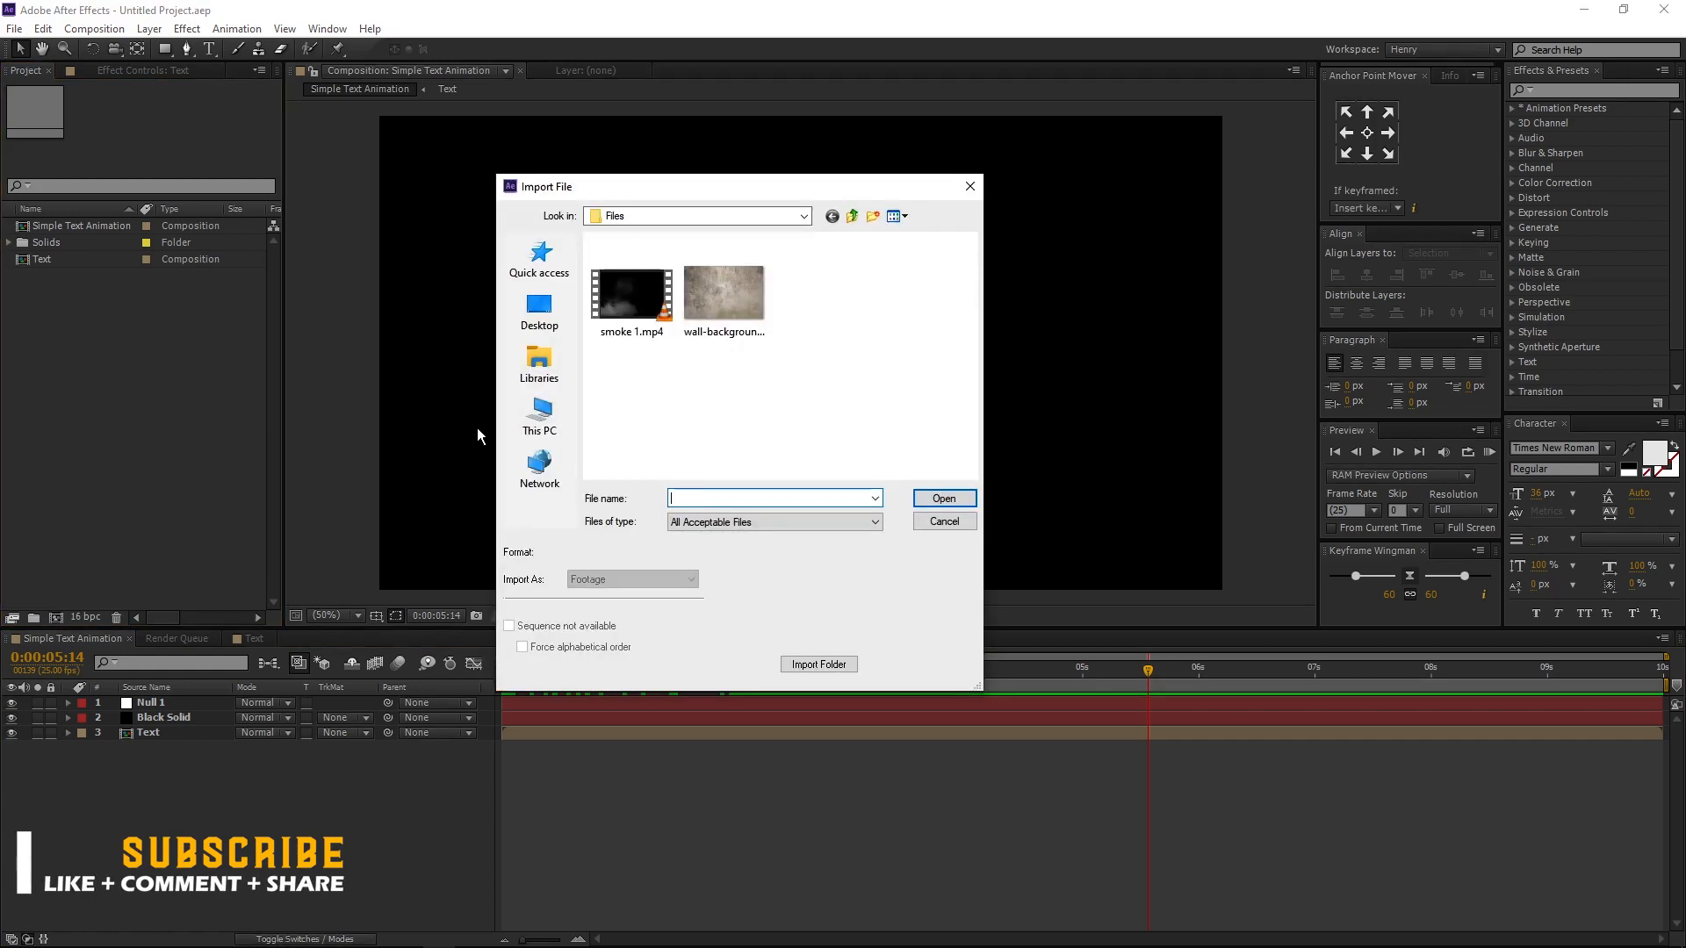
{"action": "left_click_drag", "start_coordinate": [864, 354], "coordinate": [556, 282]}
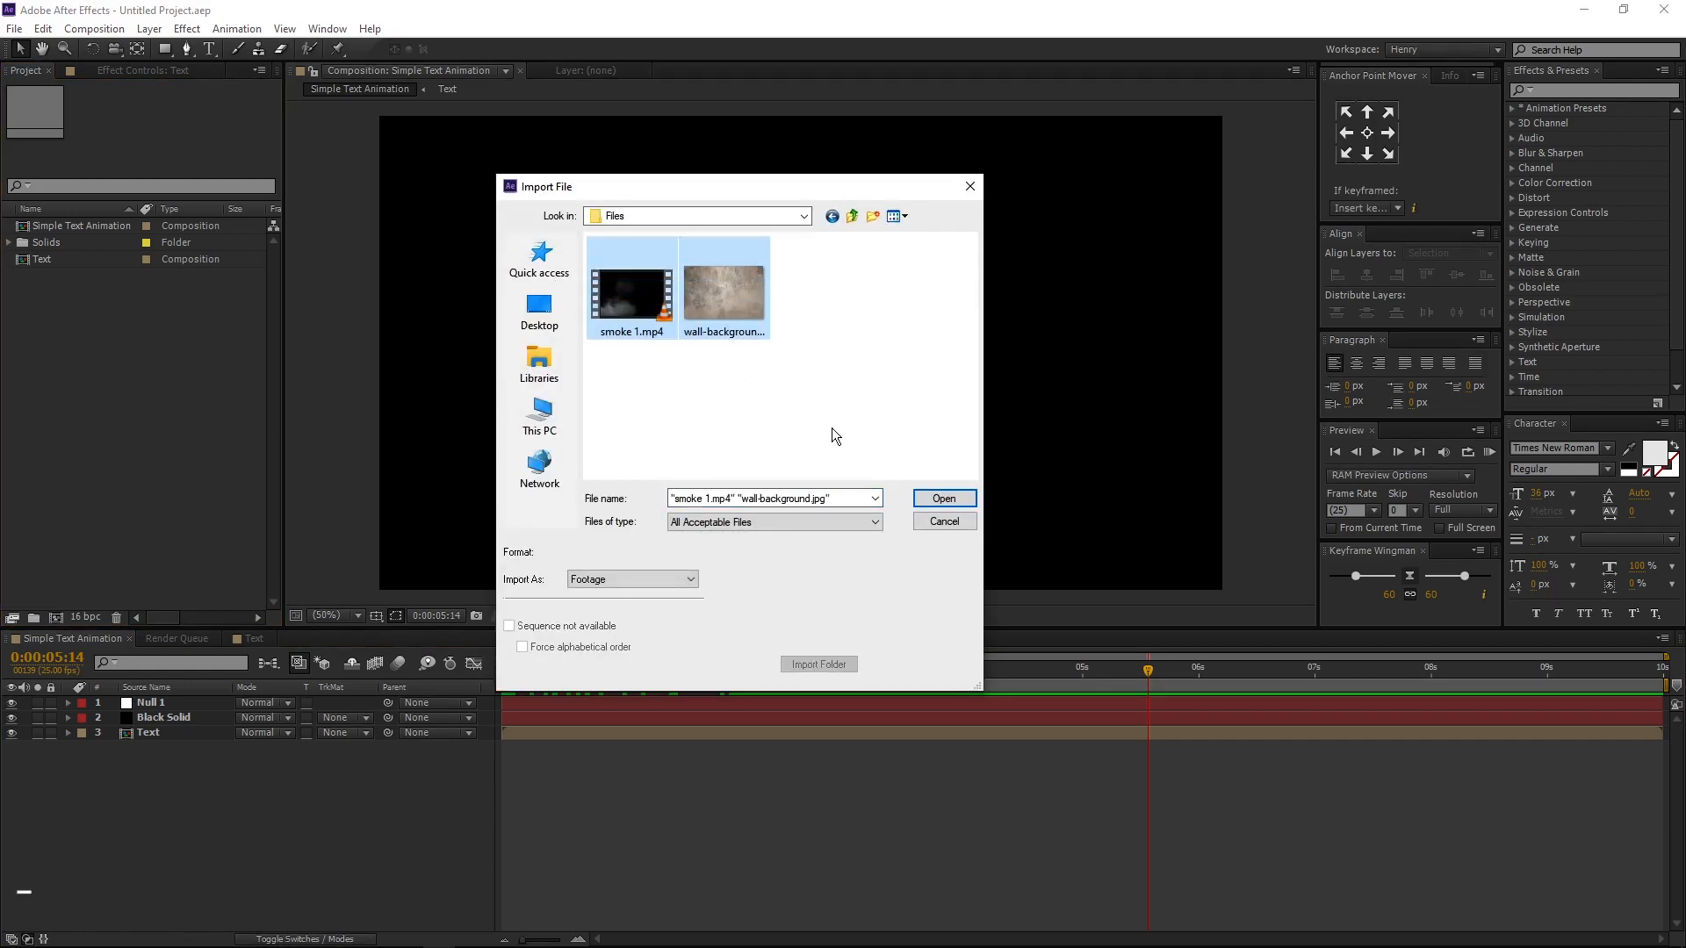
{"action": "left_click", "coordinate": [941, 499]}
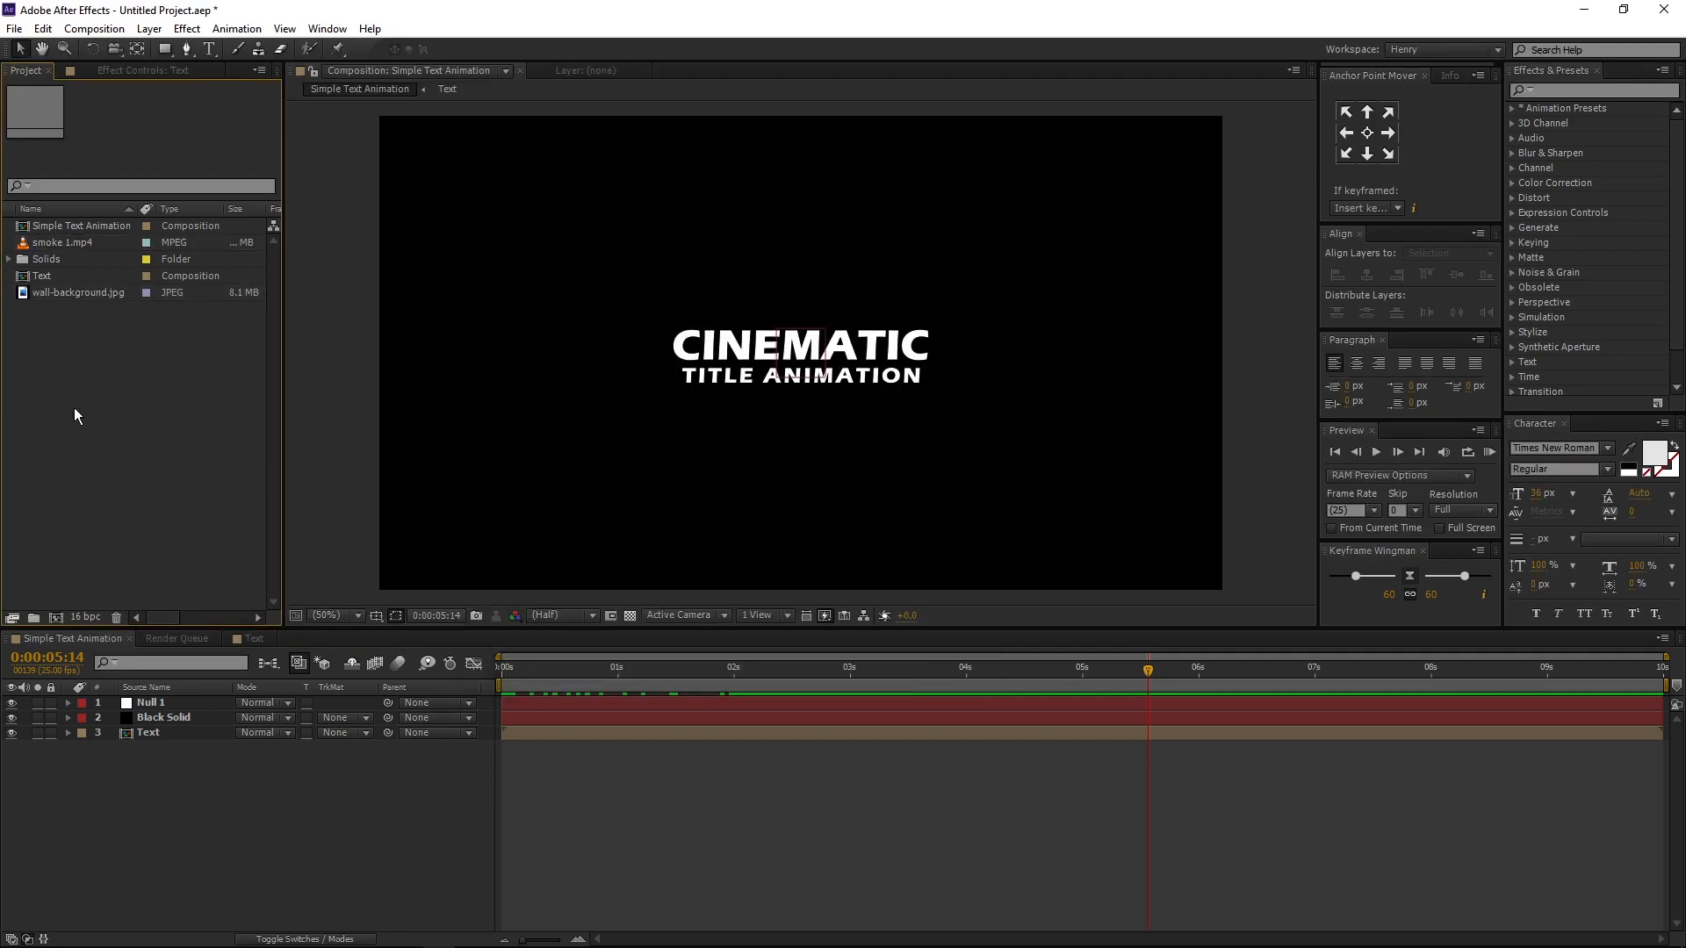
- Place wall-background.jpg in the composition between the Black Solid and Text layers
{"action": "left_click", "coordinate": [93, 292]}
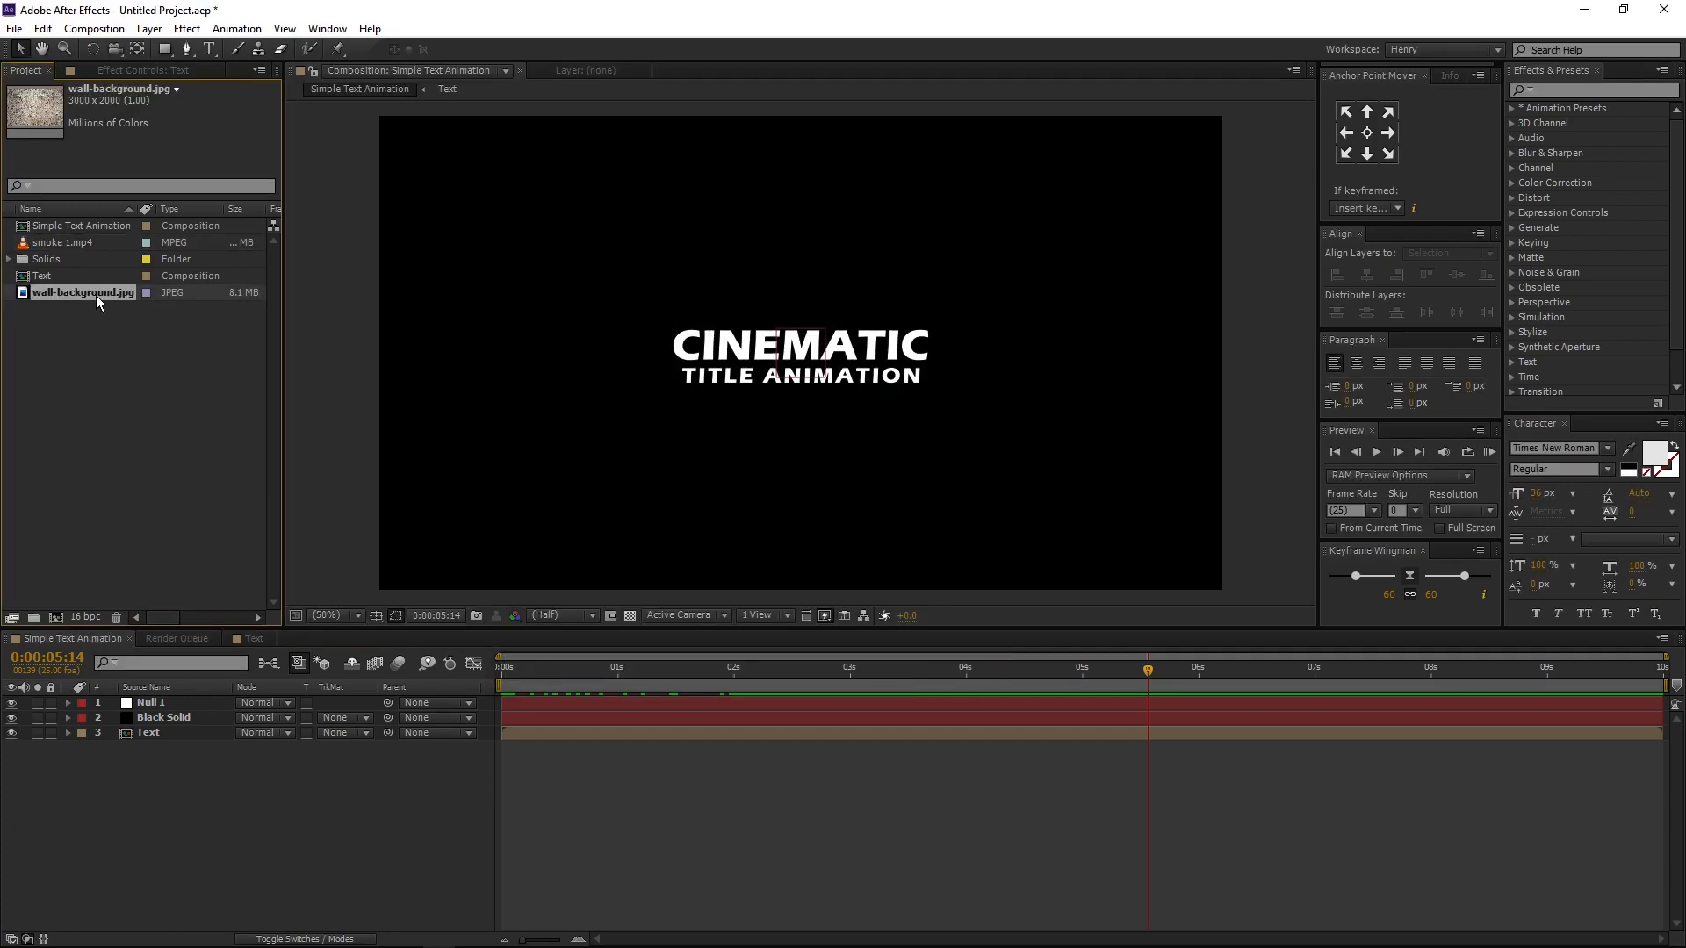
{"action": "left_click_drag", "start_coordinate": [103, 297], "coordinate": [146, 736]}
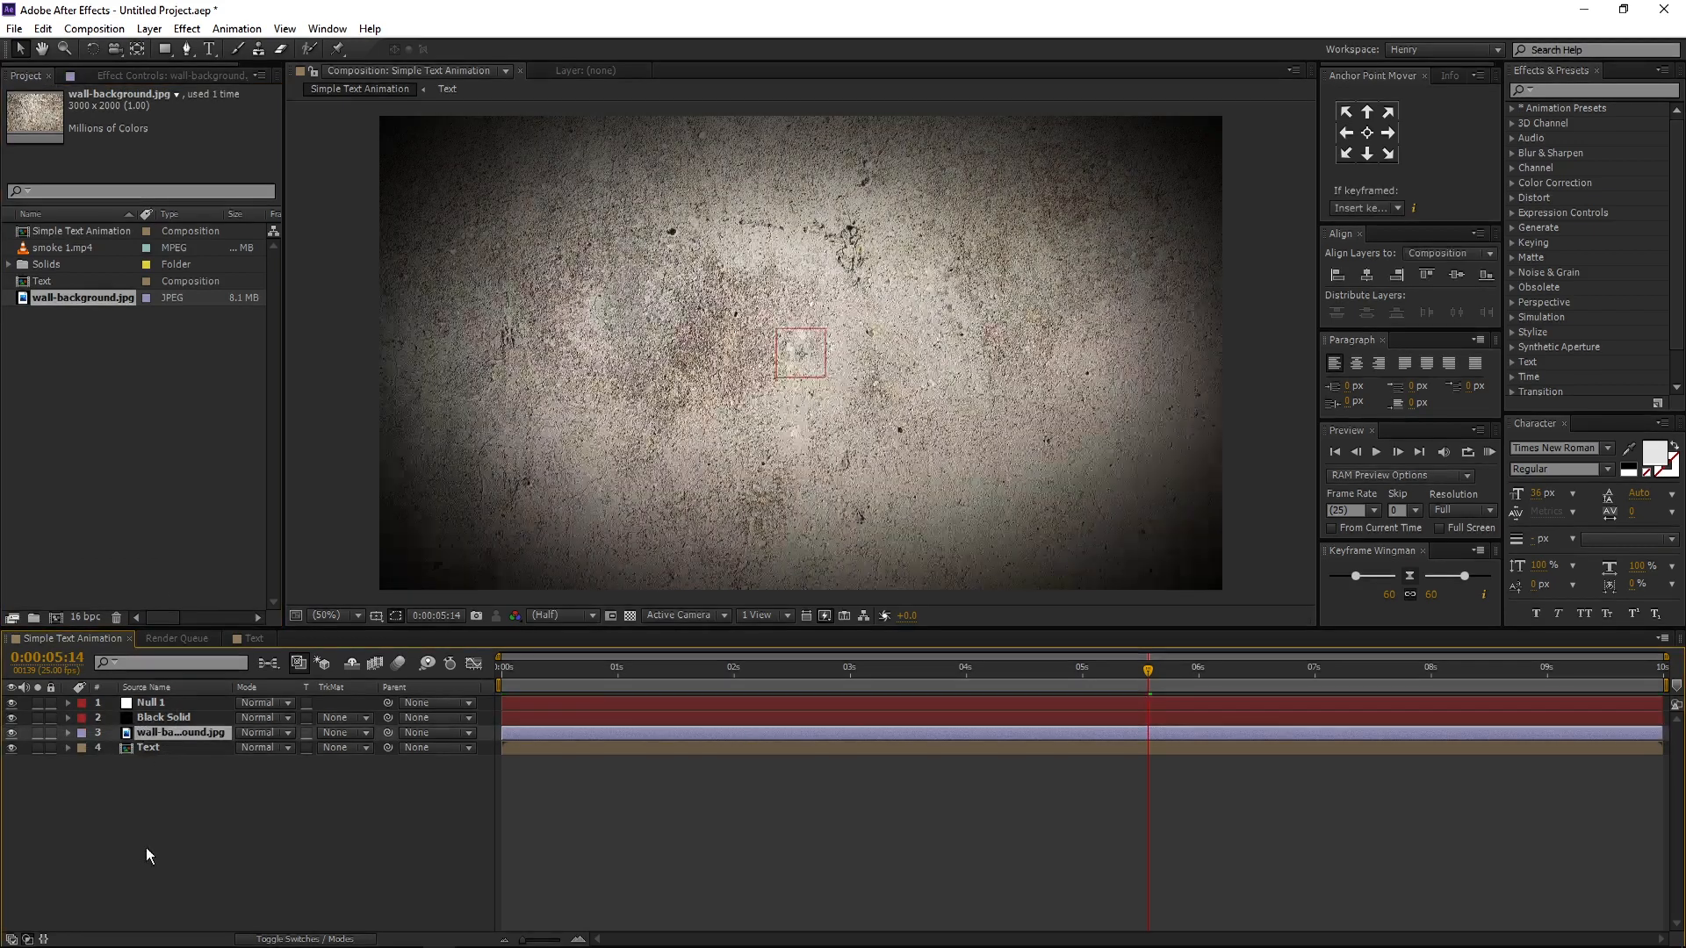
- Set the Text layer's track matte to Luma Matte "wall-background.jpg"
{"action": "left_click", "coordinate": [171, 751]}
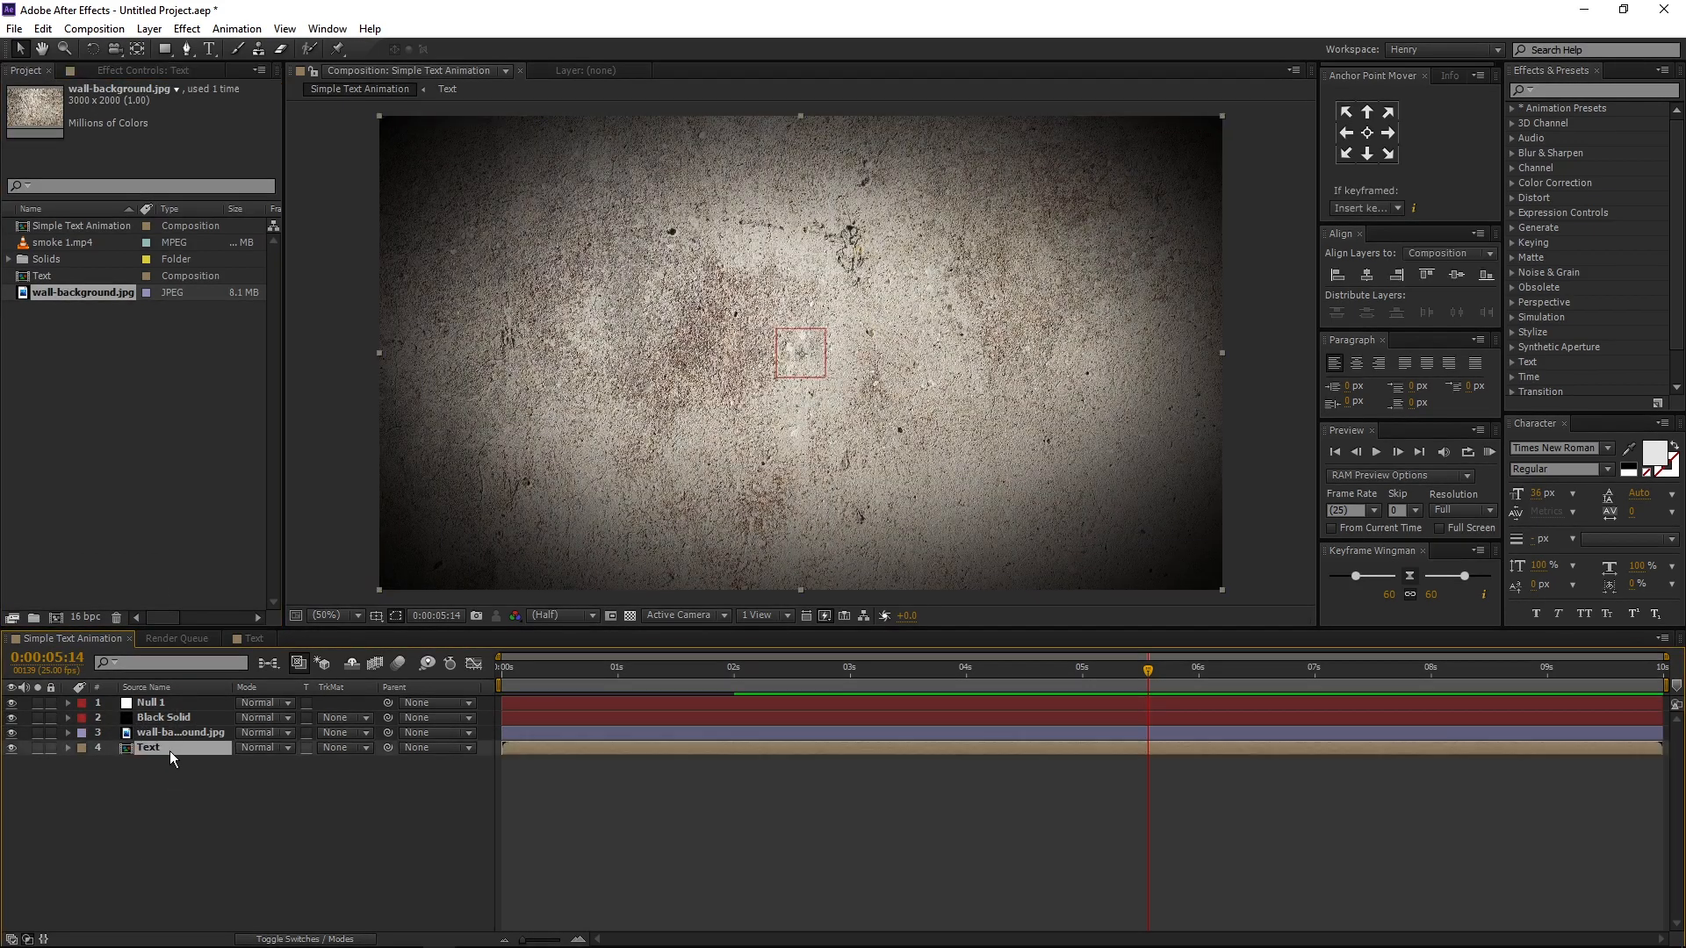
{"action": "left_click", "coordinate": [347, 749]}
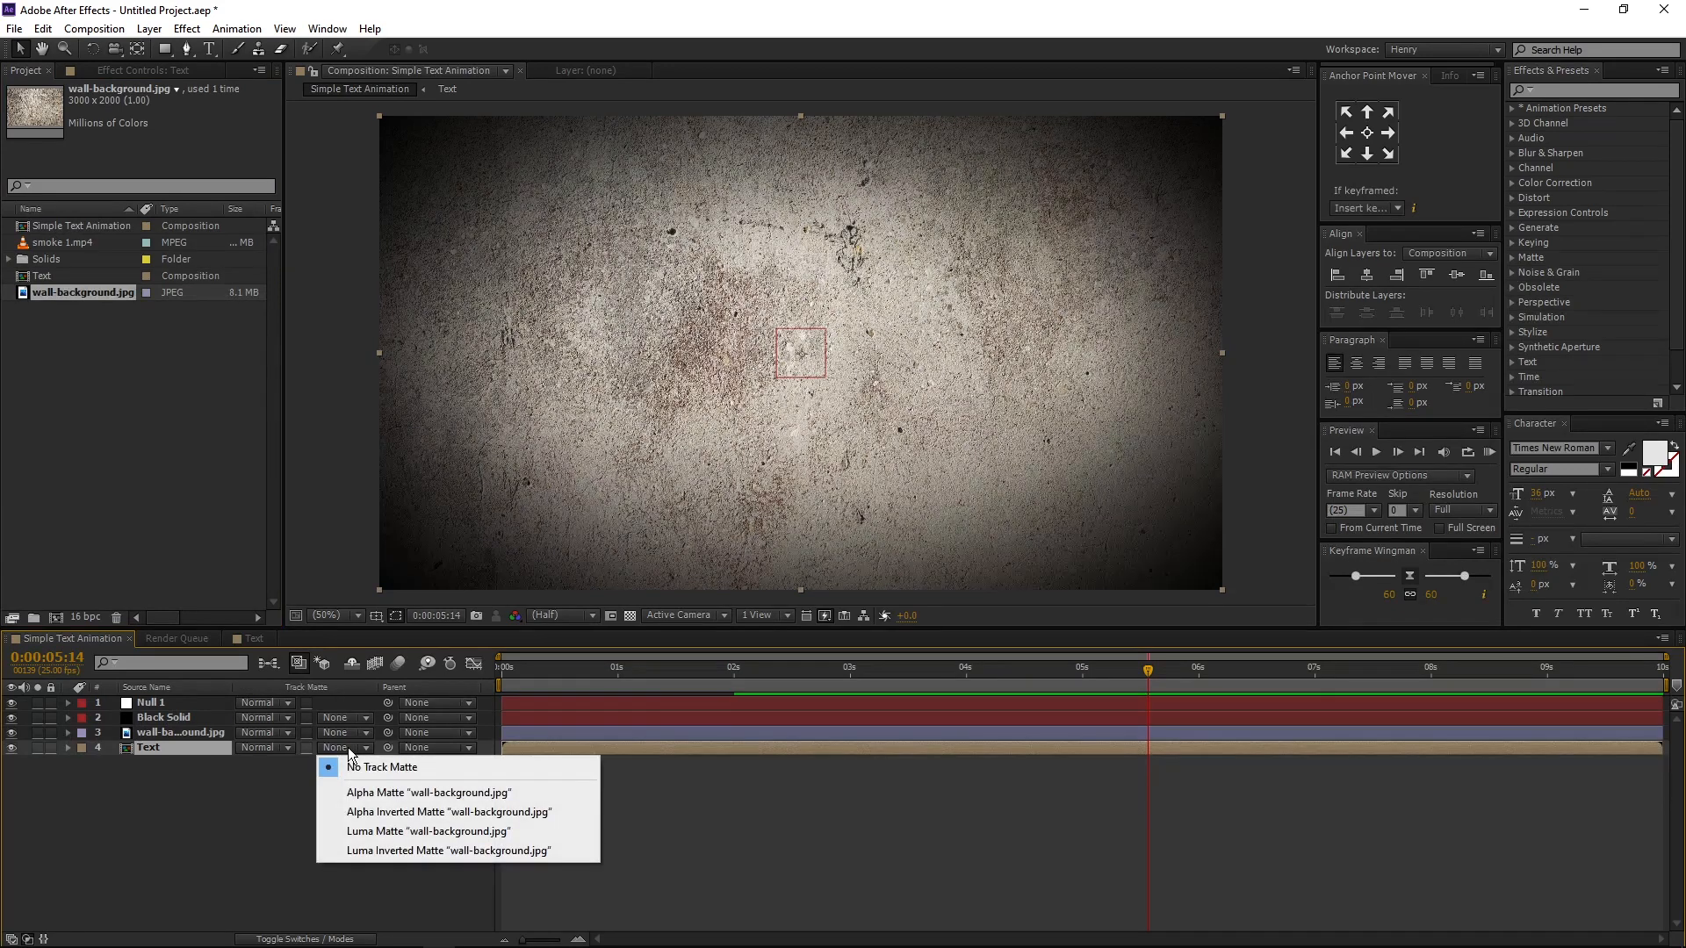
{"action": "left_click", "coordinate": [374, 833]}
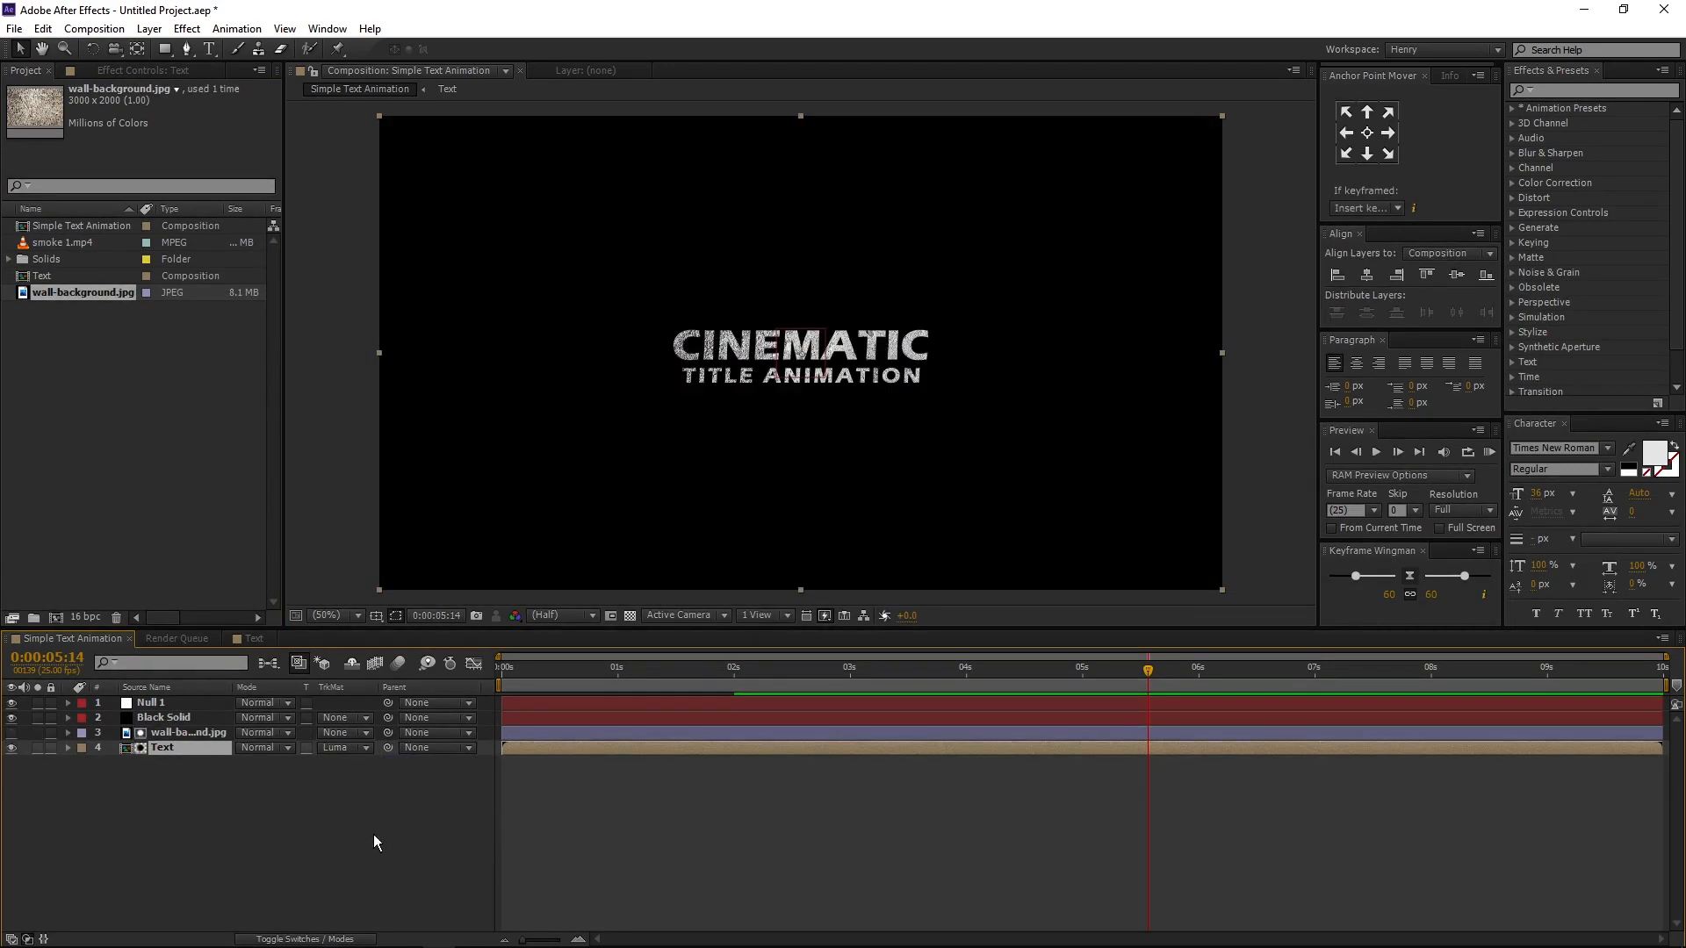
{"action": "left_click", "coordinate": [374, 835]}
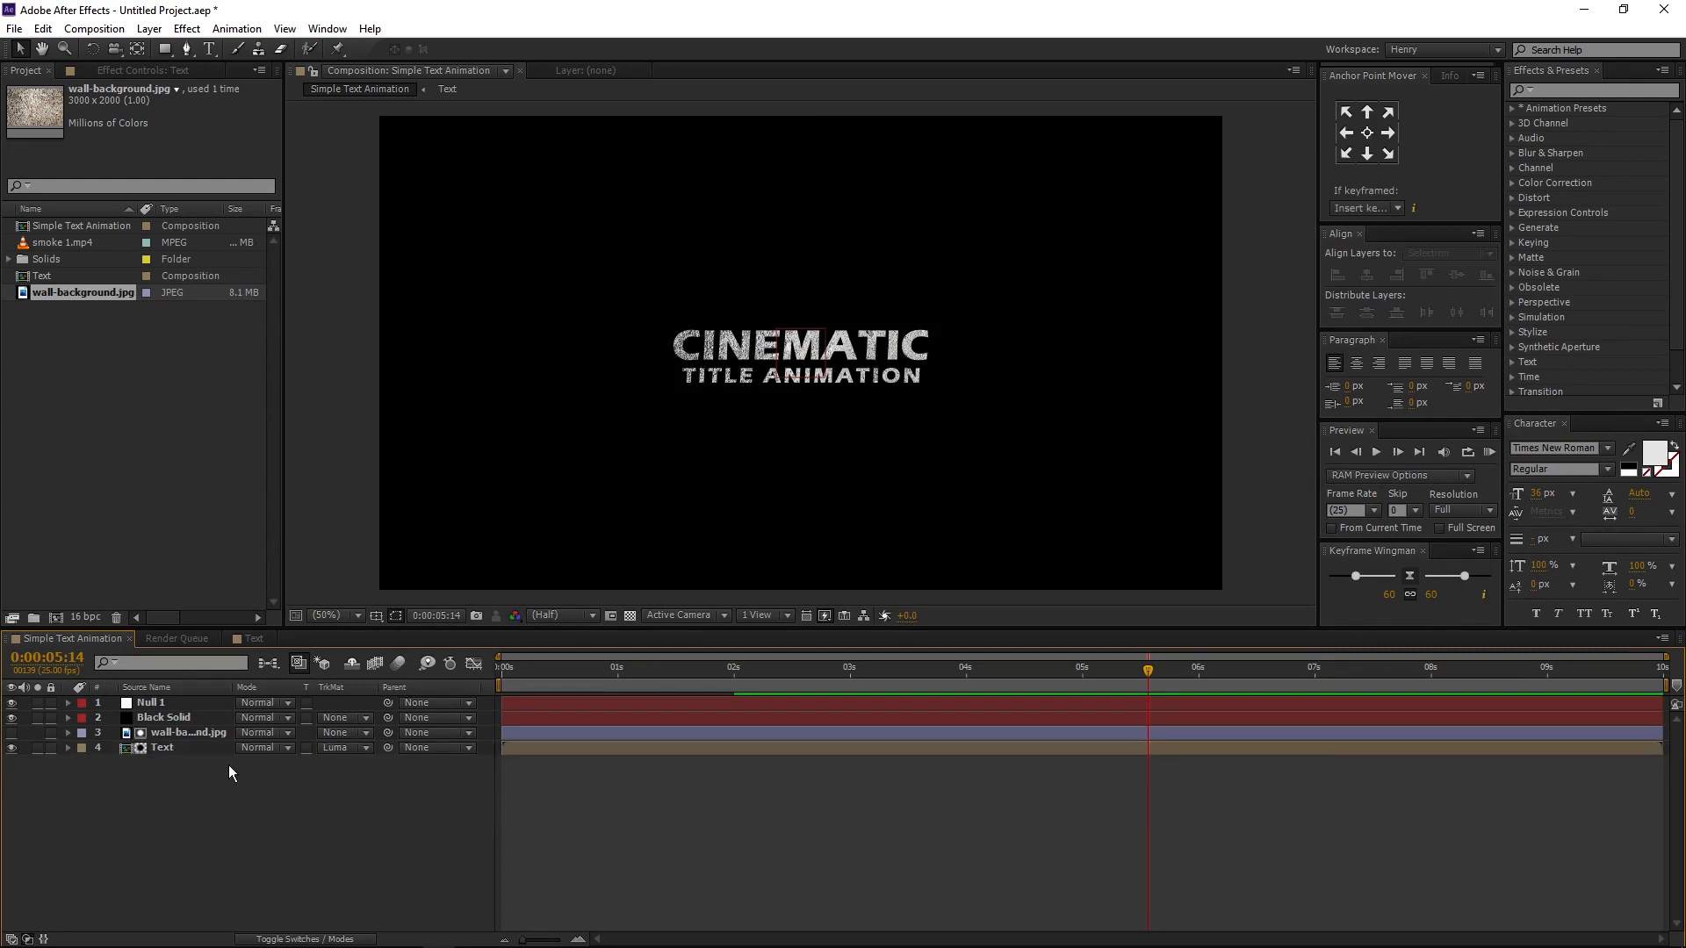
- Pre-compose the Text and wall-background.jpg layers into a composition named "Text & texture"
{"action": "left_click", "coordinate": [204, 751]}
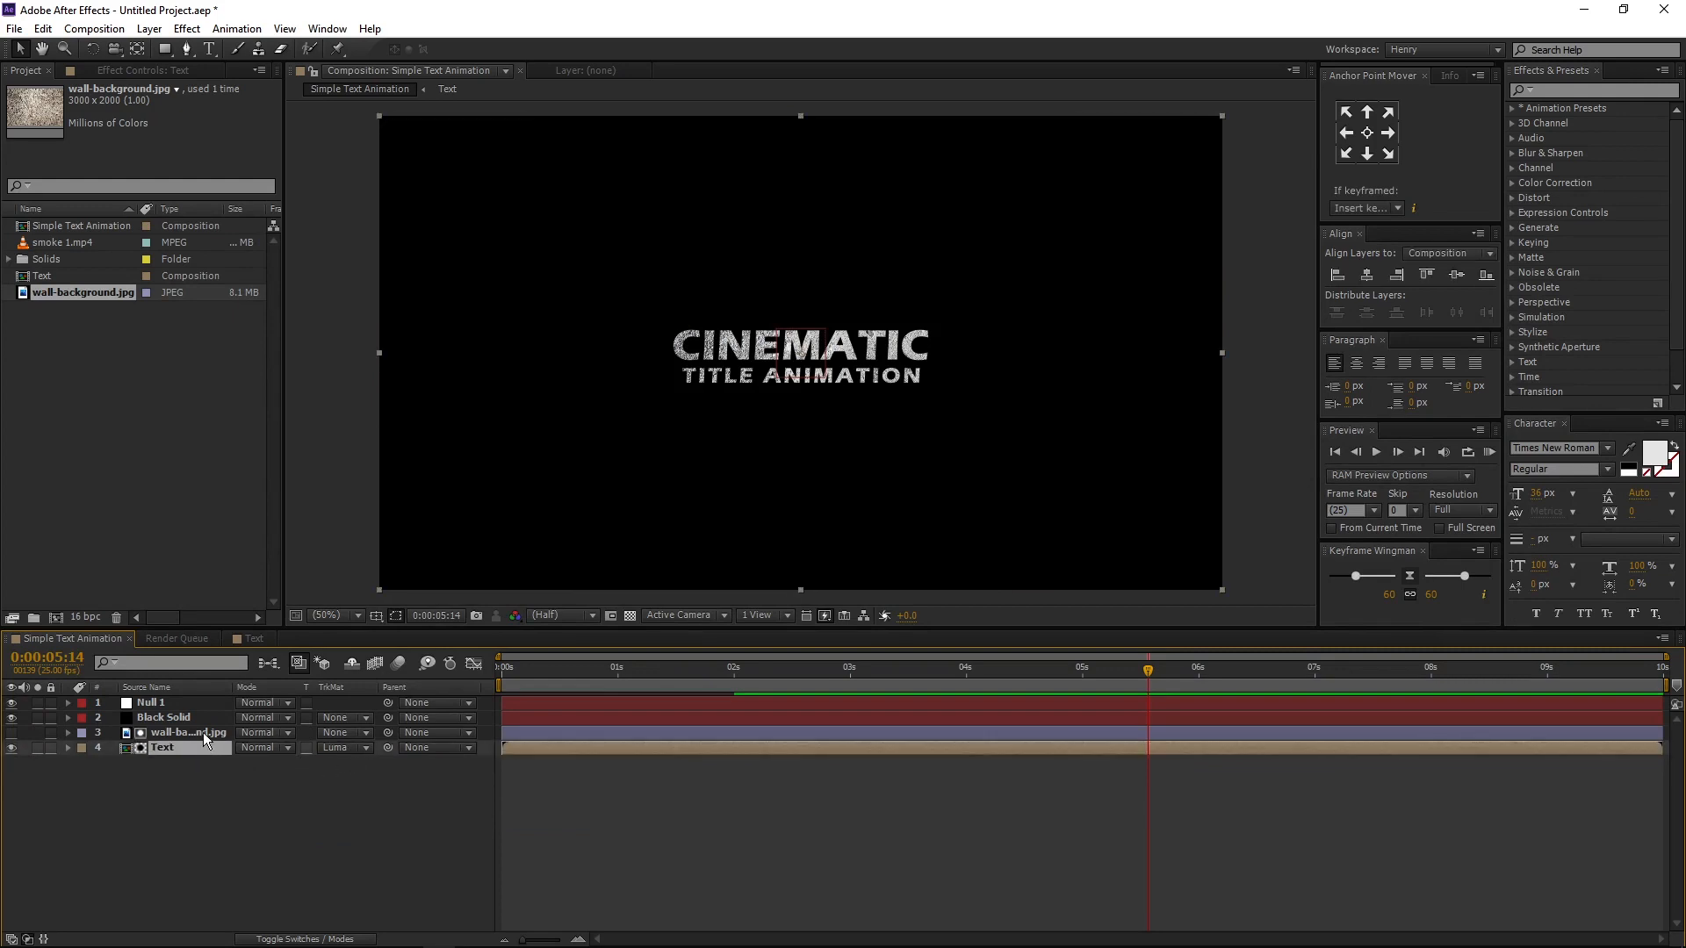
{"action": "left_click", "coordinate": [203, 733], "text": "shift"}
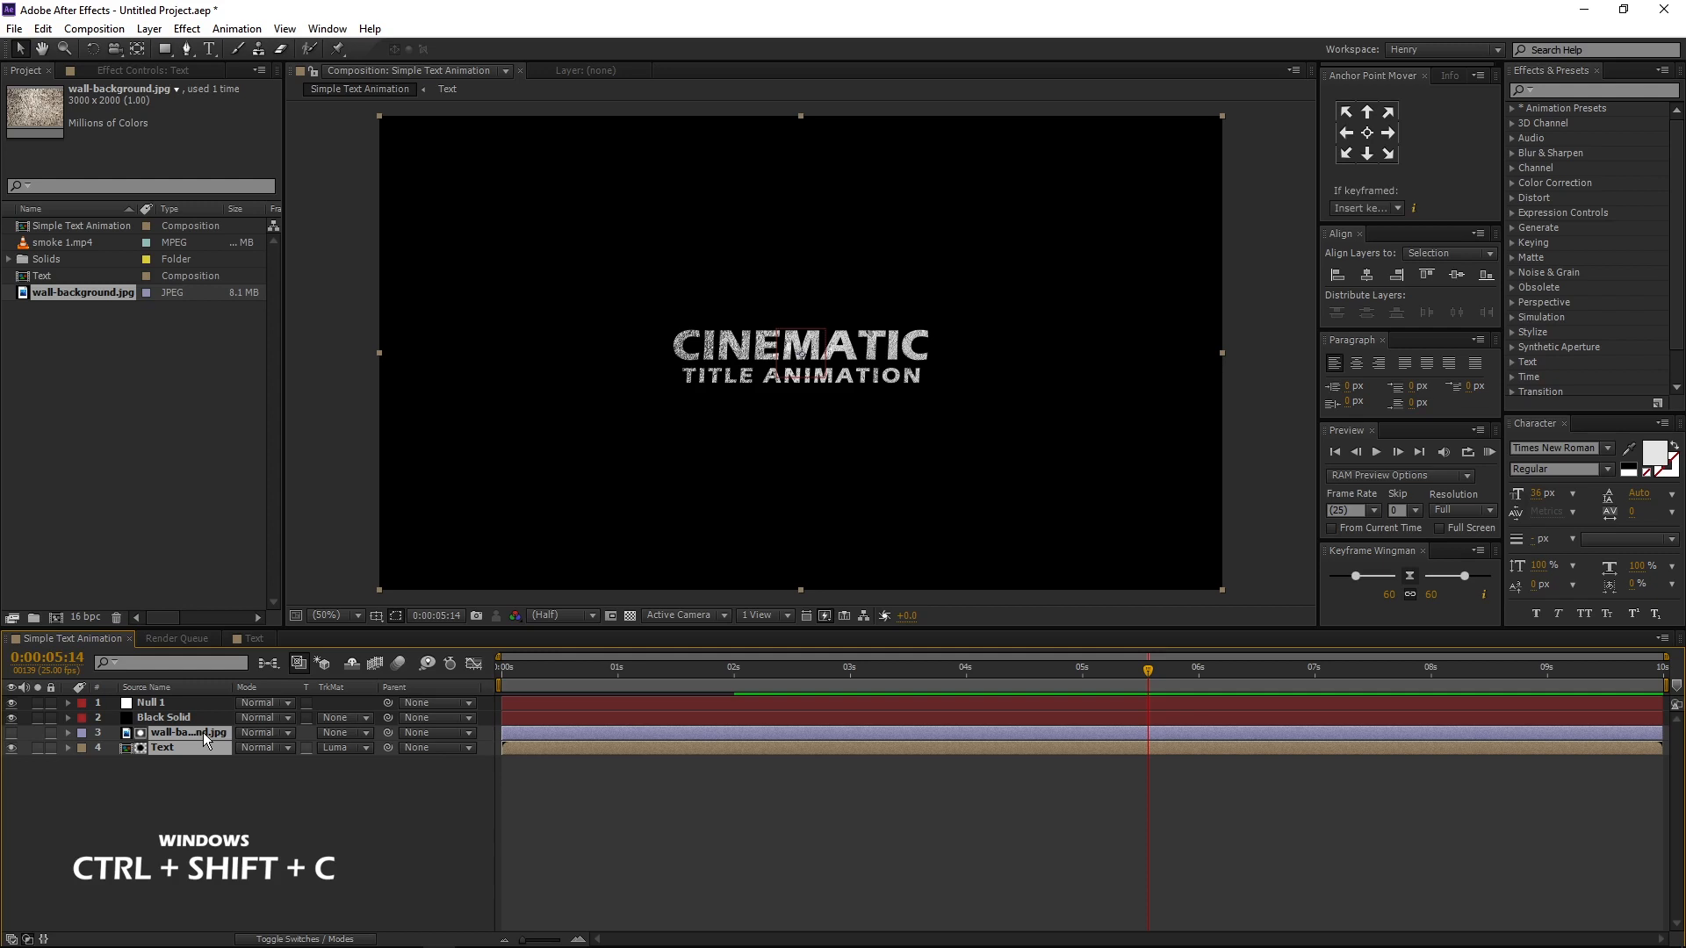
{"action": "key", "text": "ctrl+shift+c"}
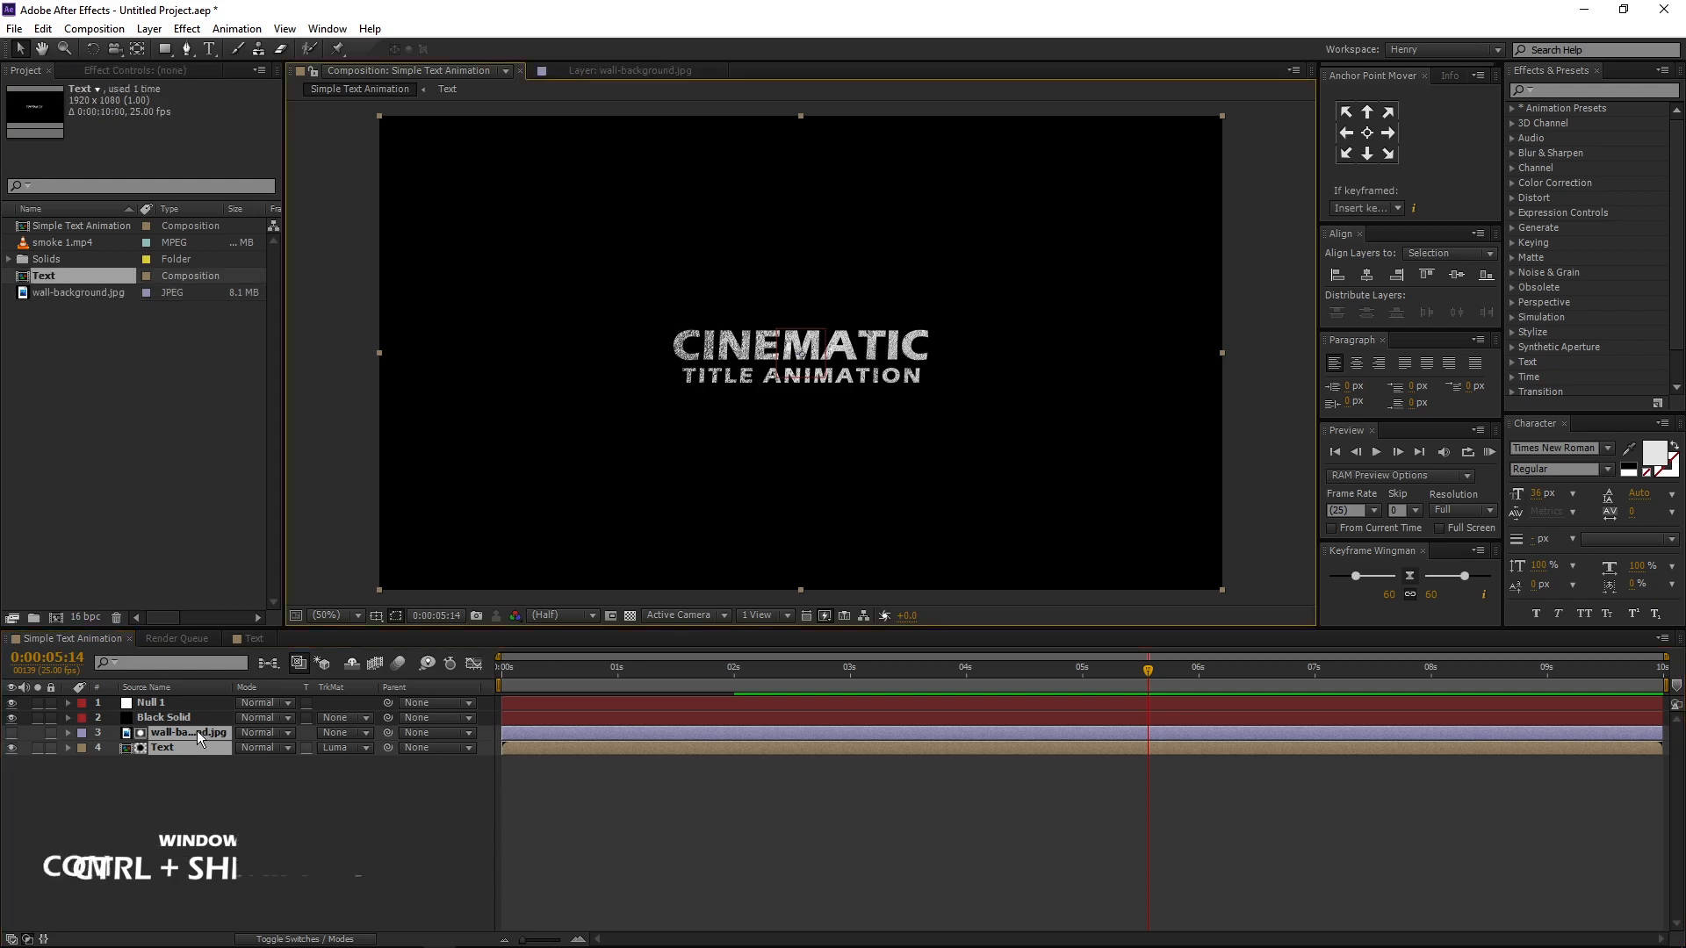
{"action": "type", "text": "Te"}
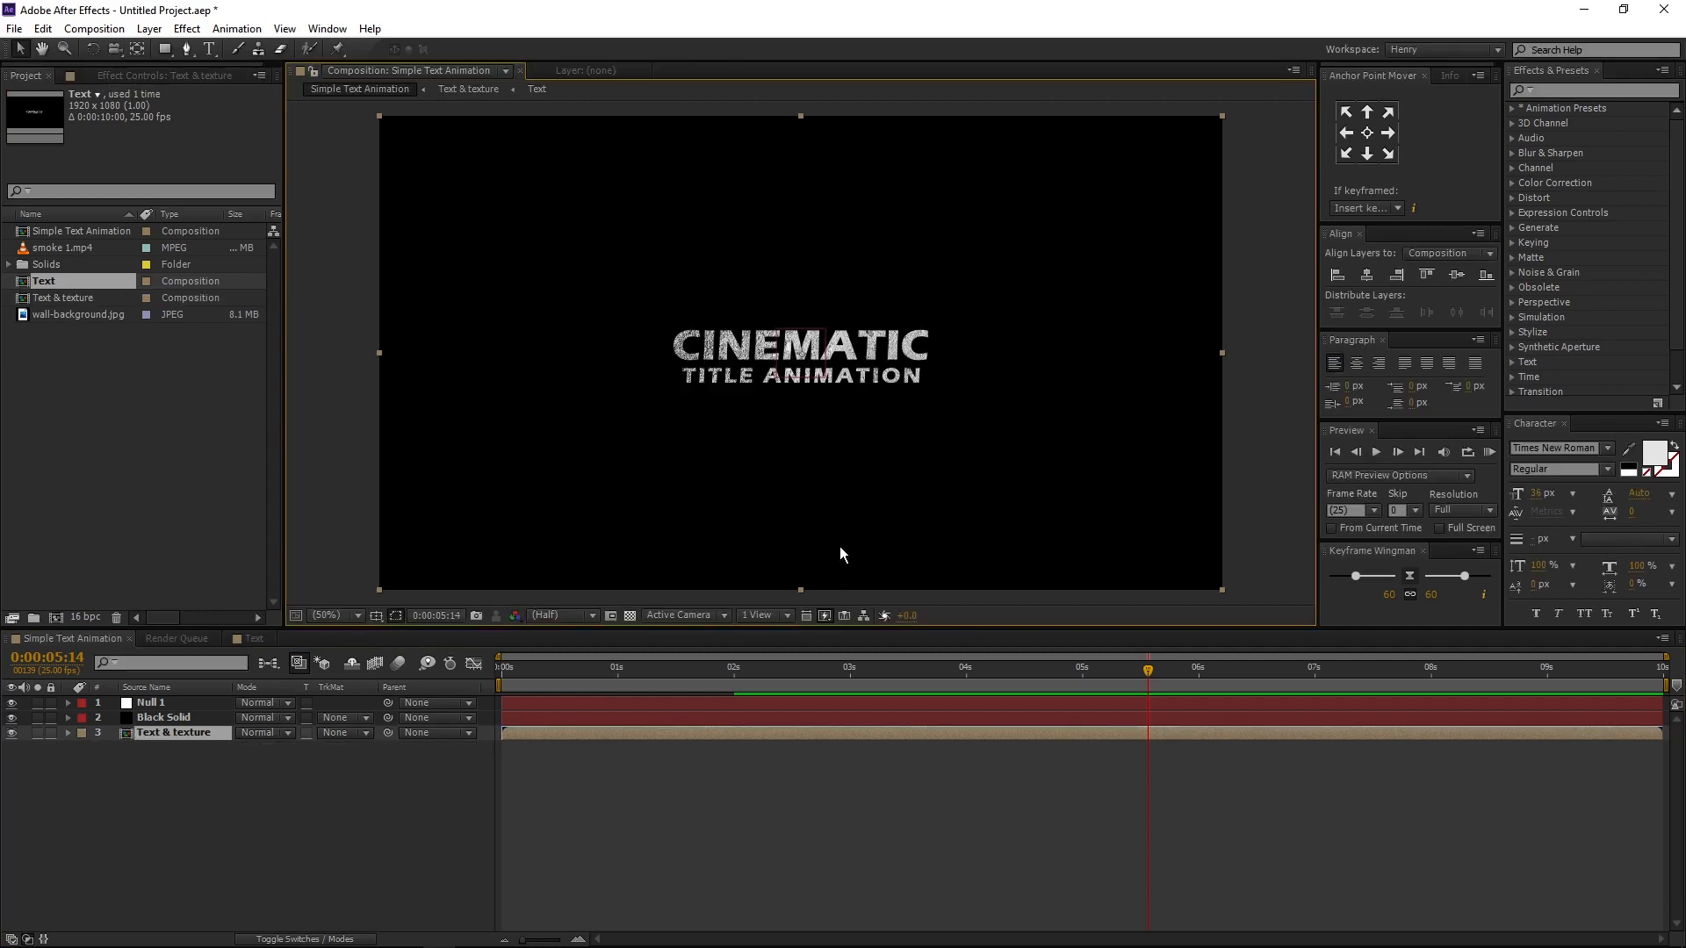
- Add the smoke 1.mp4 footage to the composition as the lowest layer, beneath Text & texture
{"action": "left_click", "coordinate": [196, 783]}
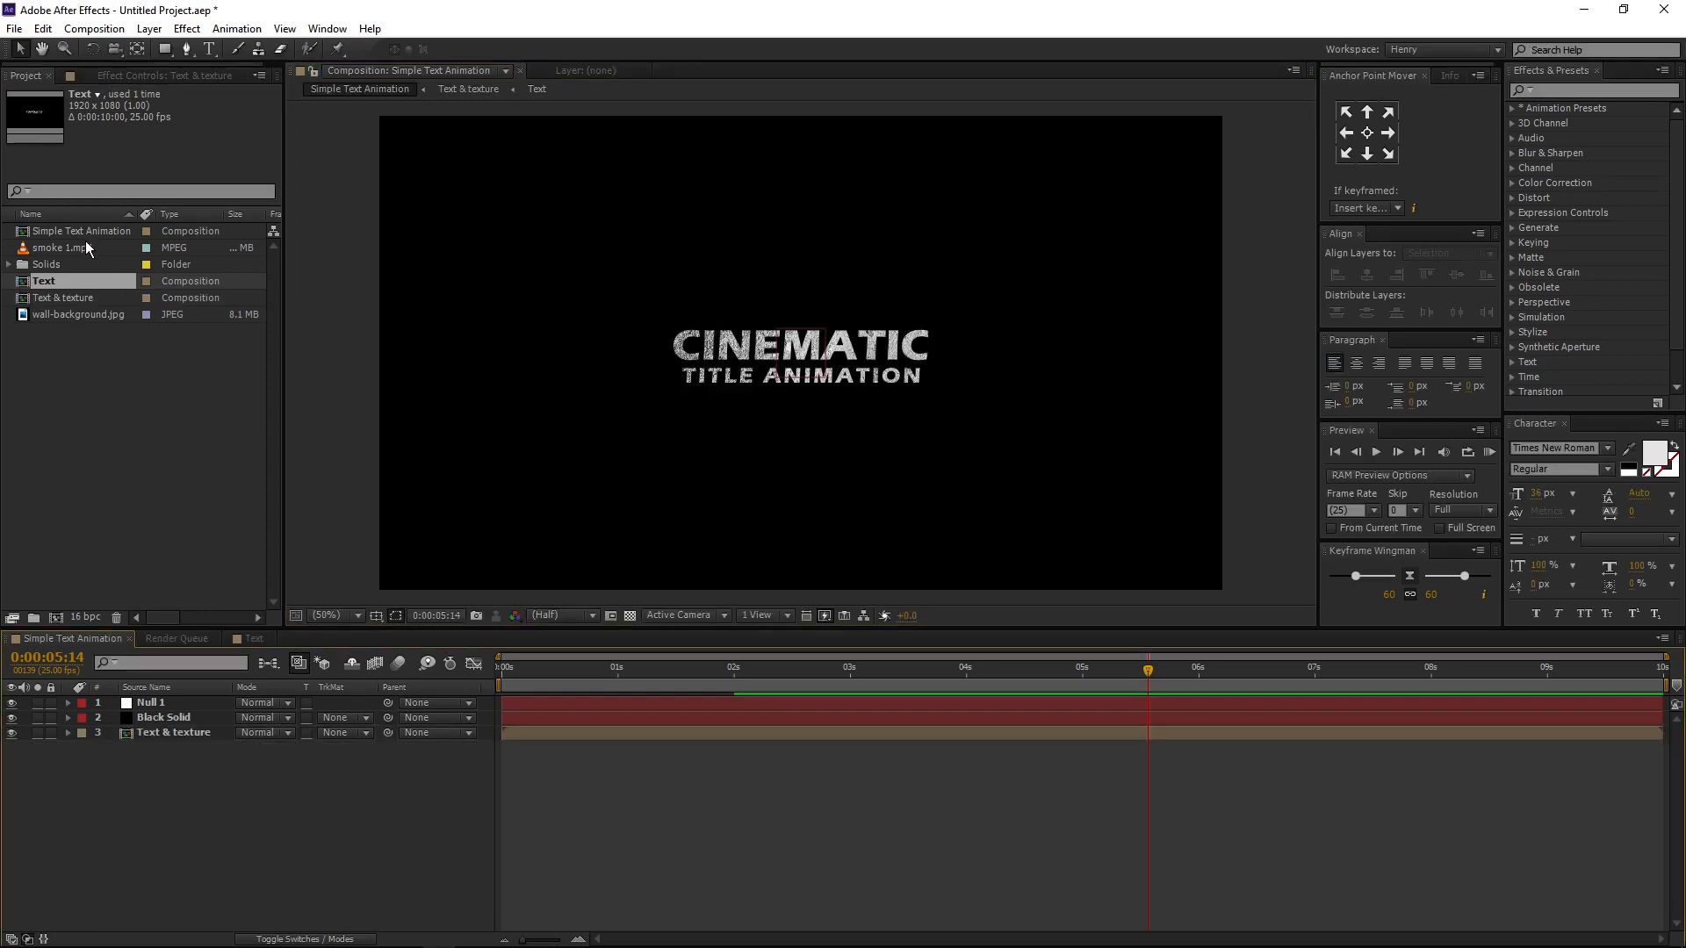
{"action": "left_click", "coordinate": [86, 247]}
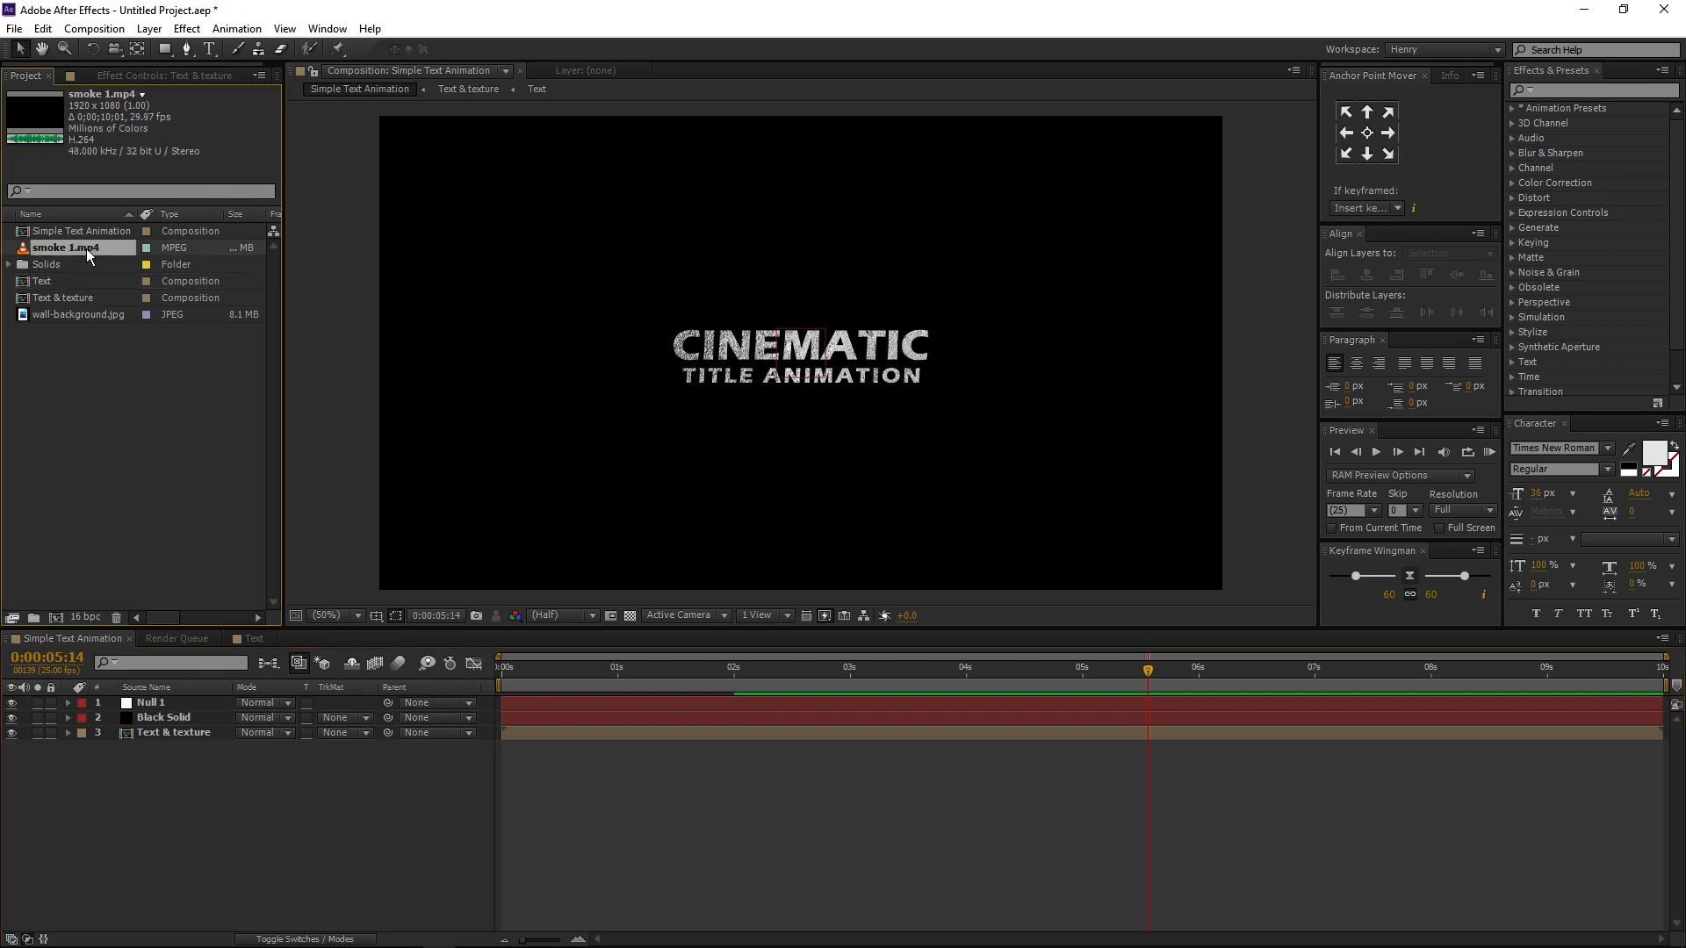
{"action": "left_click_drag", "start_coordinate": [86, 250], "coordinate": [114, 792]}
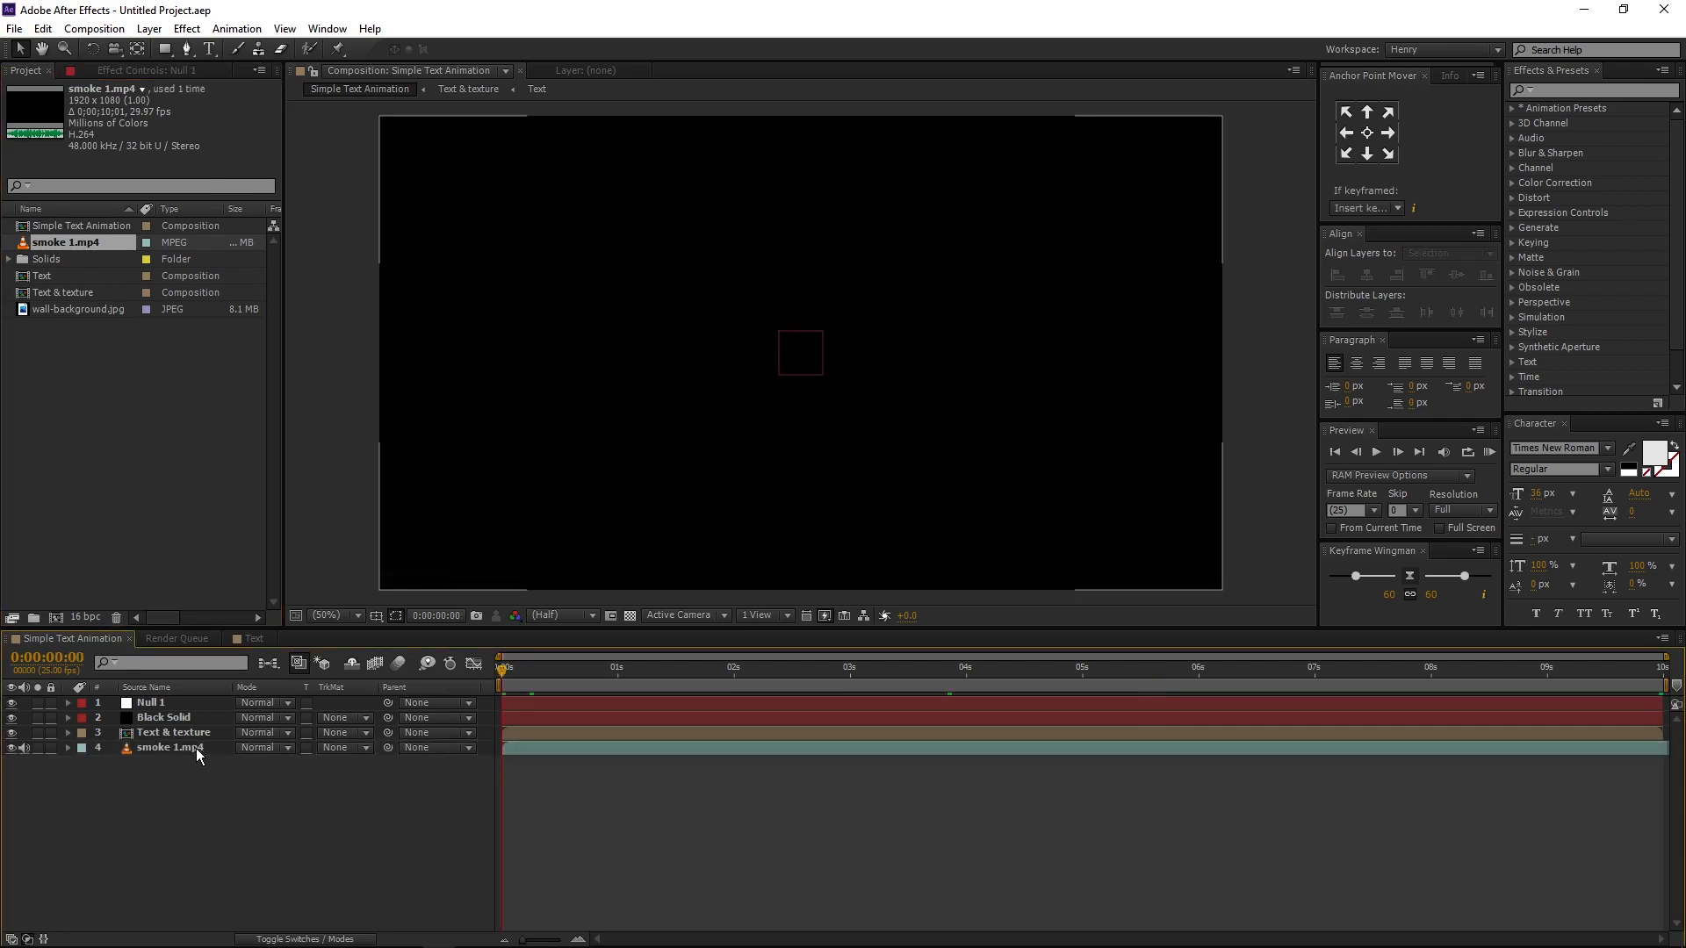
- Parent the Text & texture layer to Null 1 and deselect the layers
{"action": "left_click", "coordinate": [198, 739]}
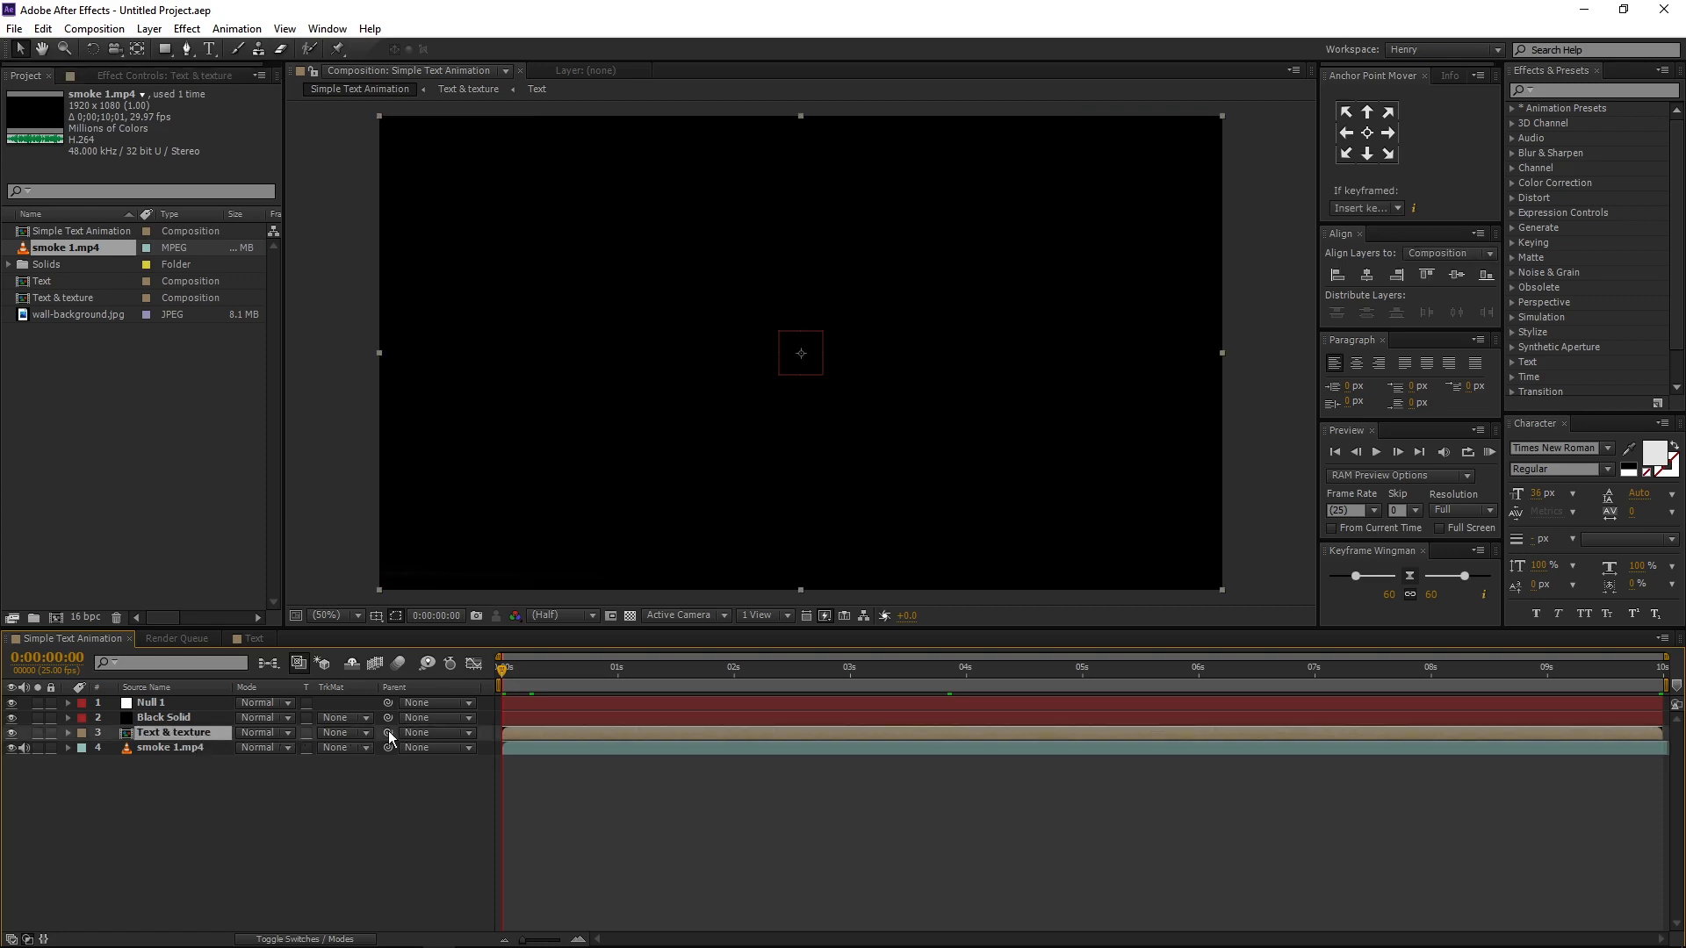
{"action": "left_click_drag", "start_coordinate": [389, 736], "coordinate": [202, 703]}
{"action": "left_click_drag", "start_coordinate": [504, 670], "coordinate": [460, 668]}
{"action": "left_click", "coordinate": [219, 778]}
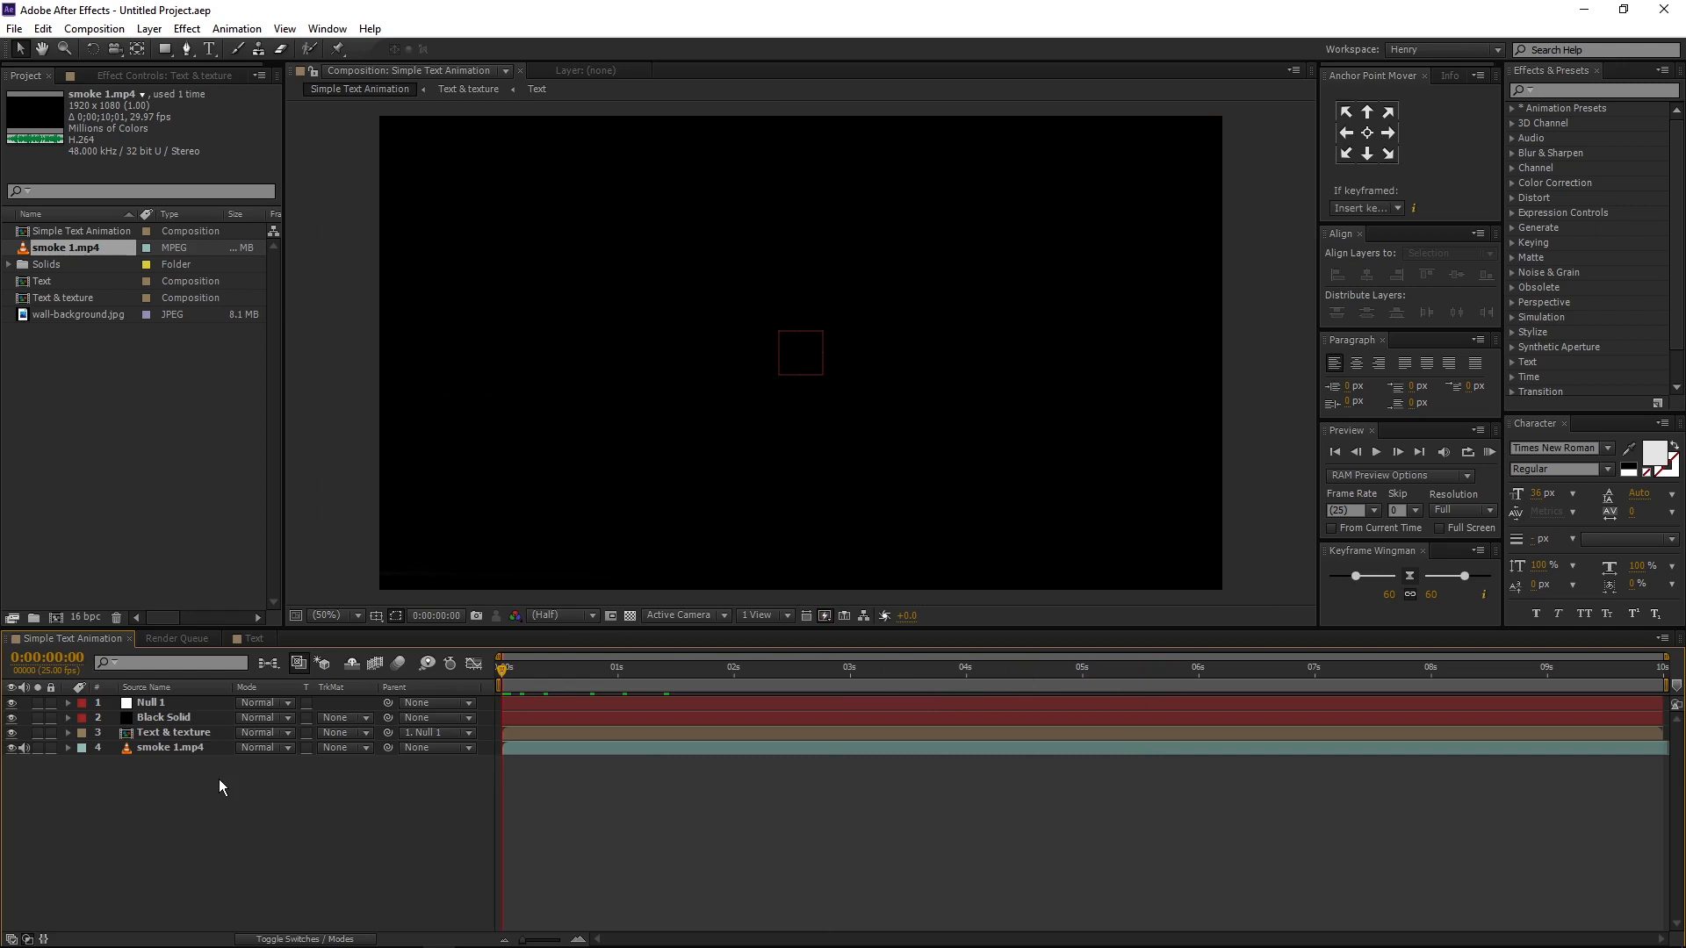
- Create a black 1920 x 1080 px solid named "Film Bar"
{"action": "key", "text": "ctrl+y"}
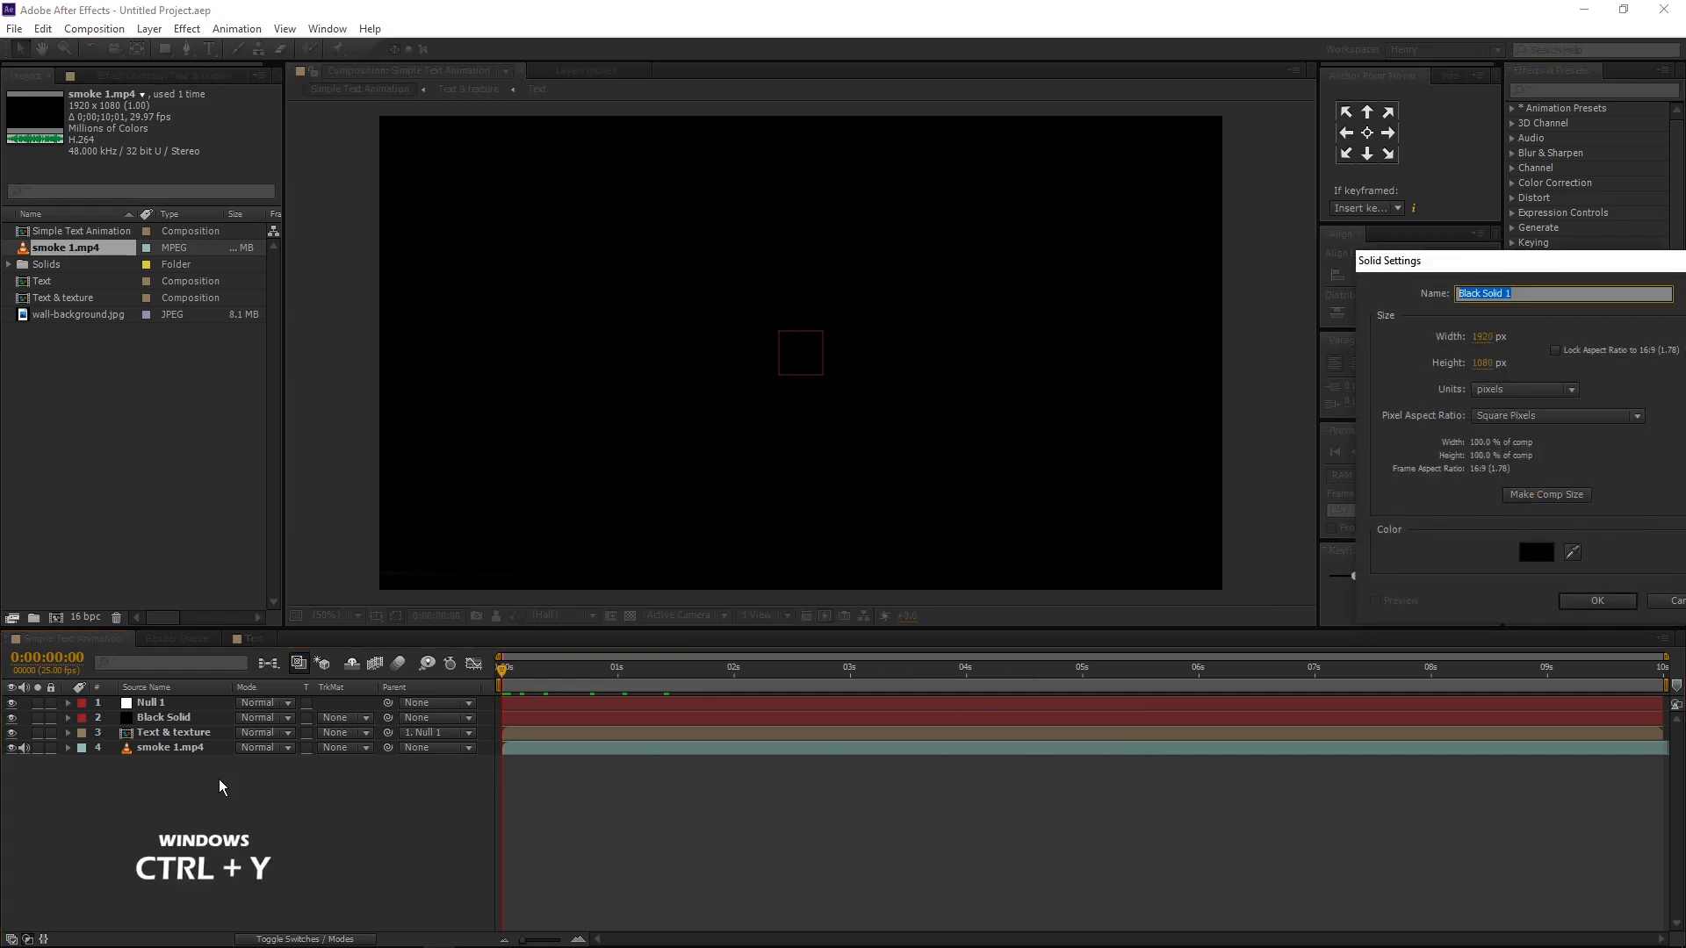
{"action": "left_click_drag", "start_coordinate": [1469, 260], "coordinate": [1305, 285]}
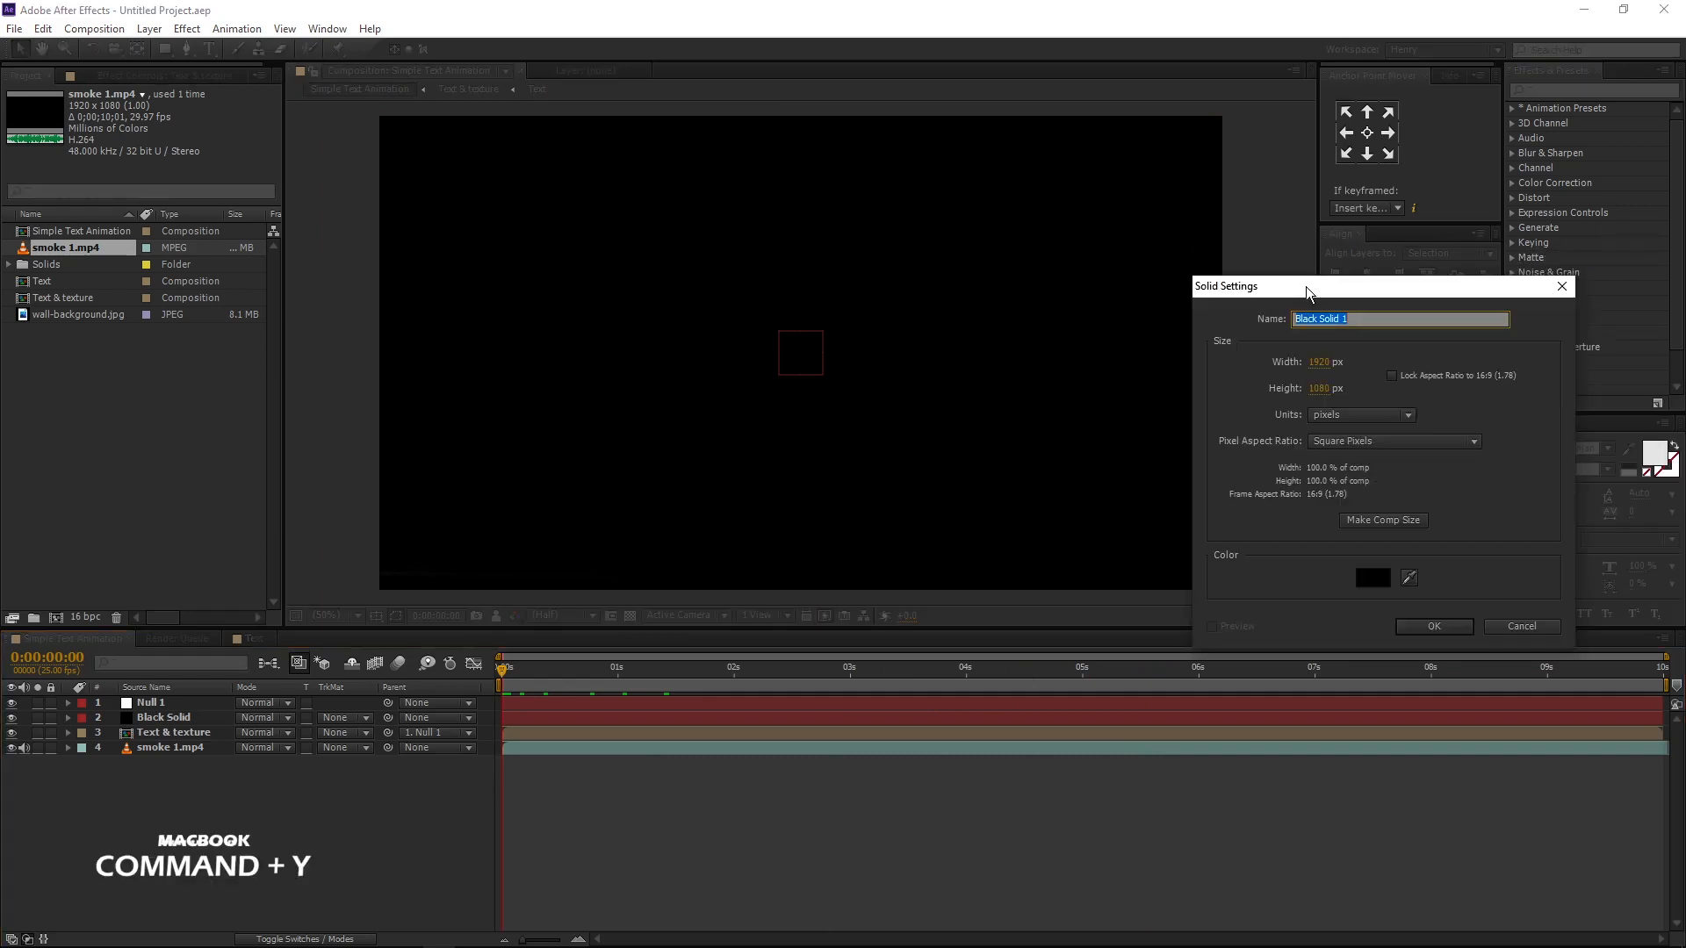
{"action": "type", "text": "Fil"}
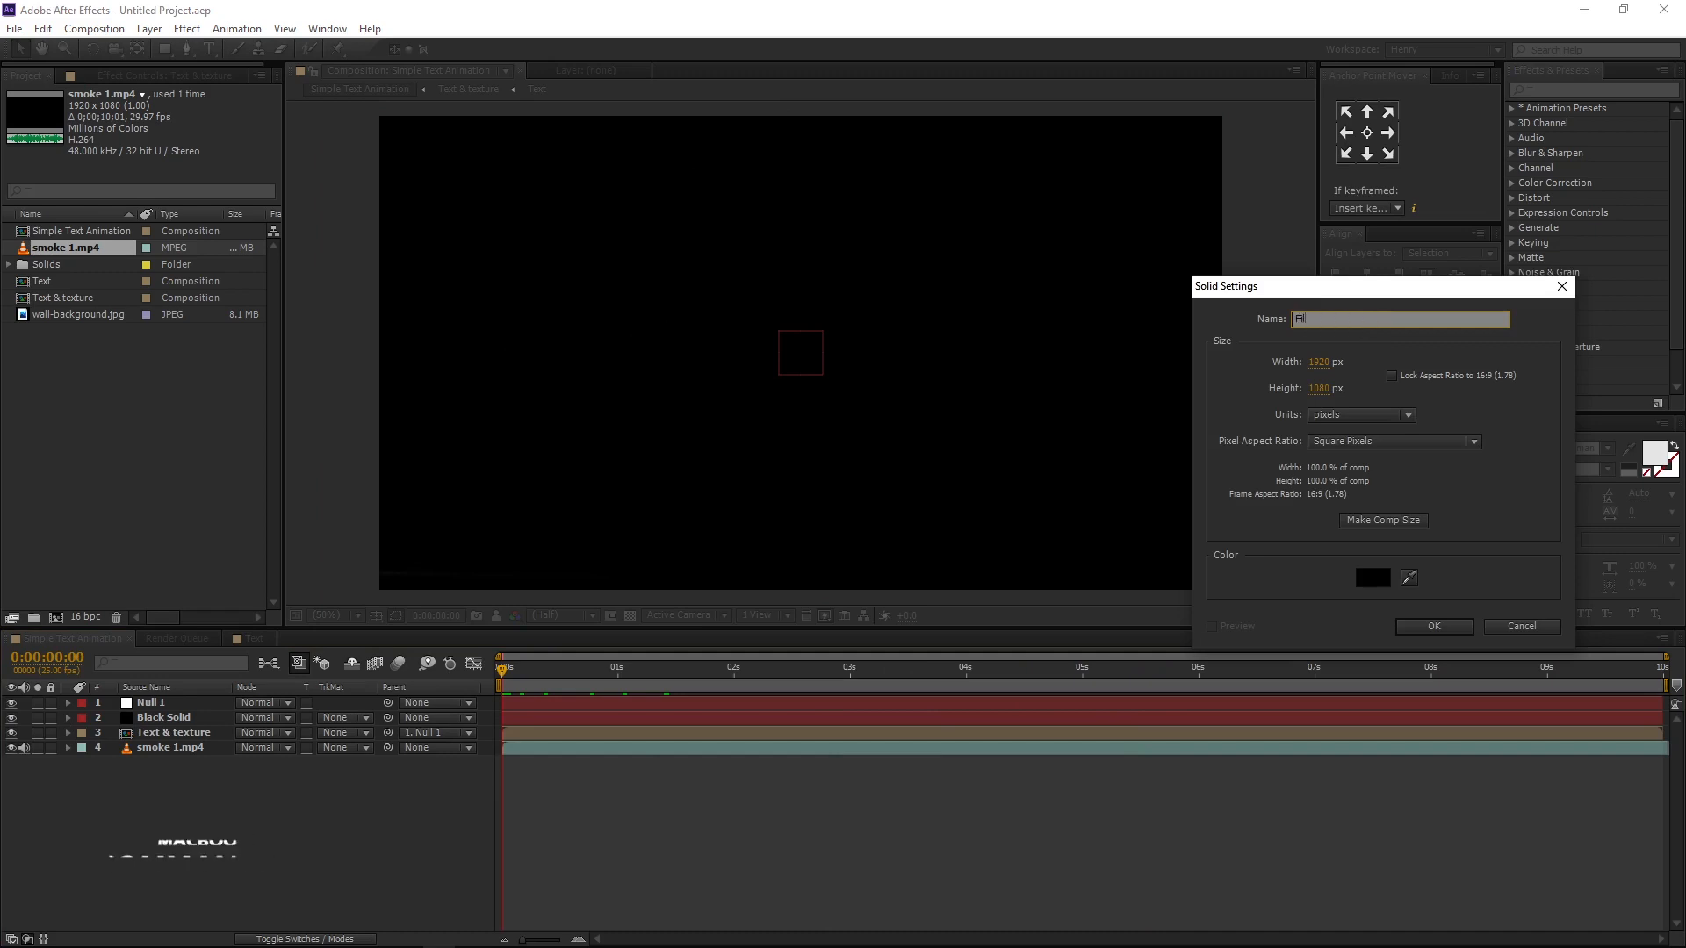
{"action": "type", "text": "m Bar"}
{"action": "left_click", "coordinate": [1362, 575]}
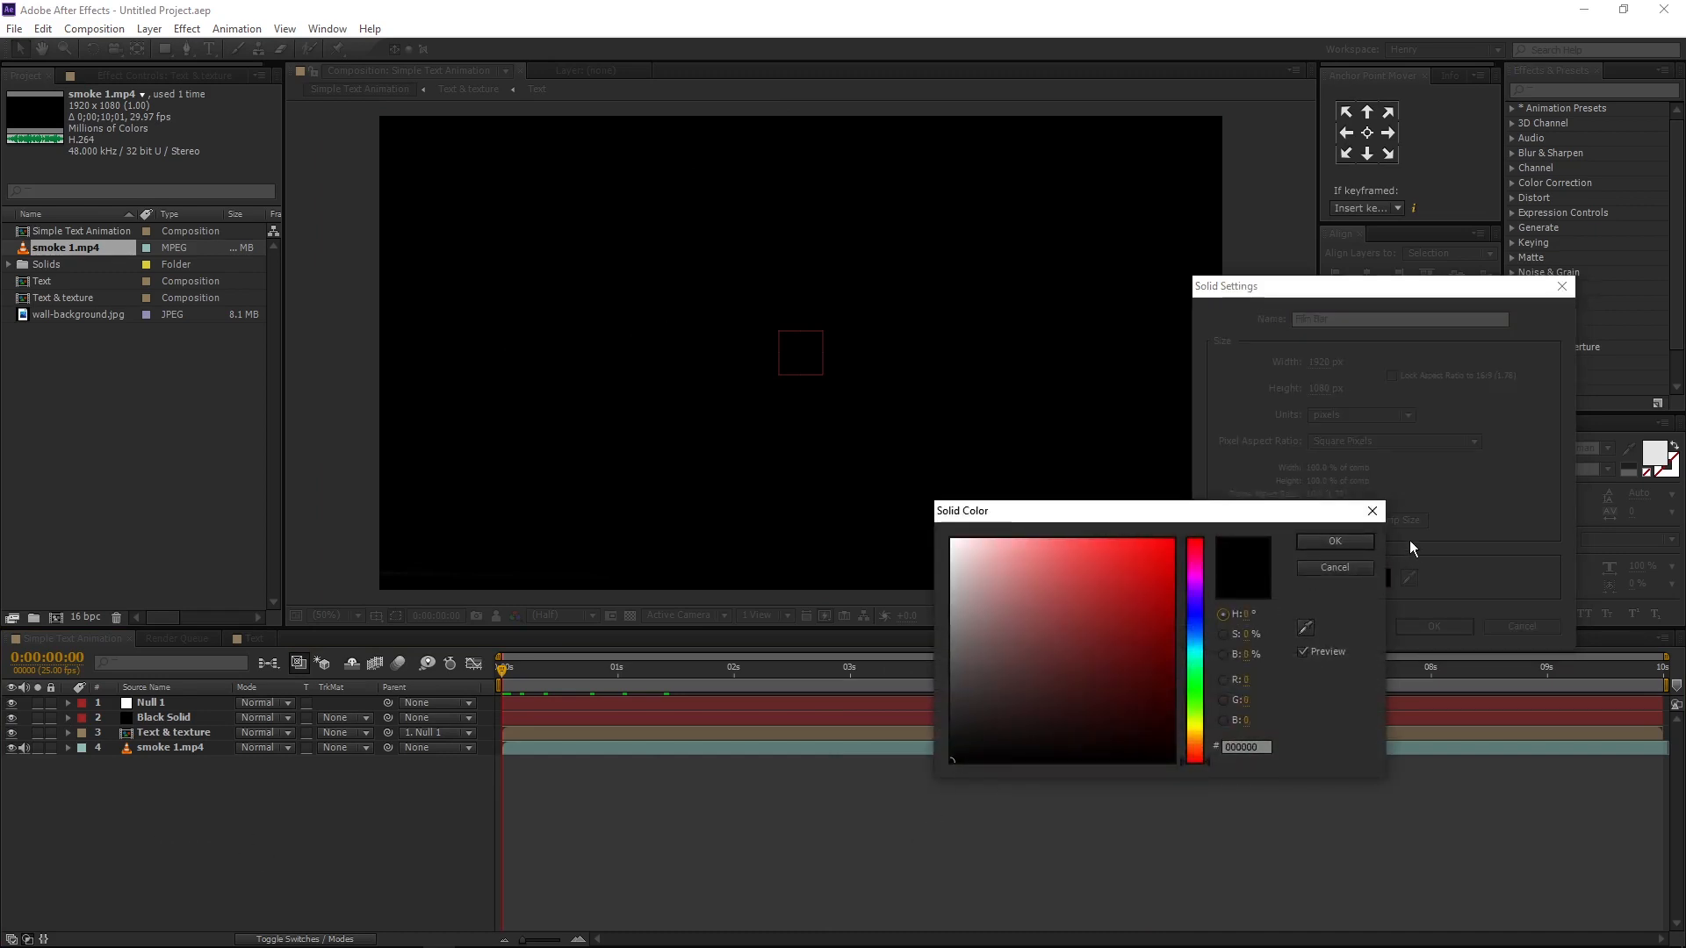
{"action": "left_click", "coordinate": [1358, 539]}
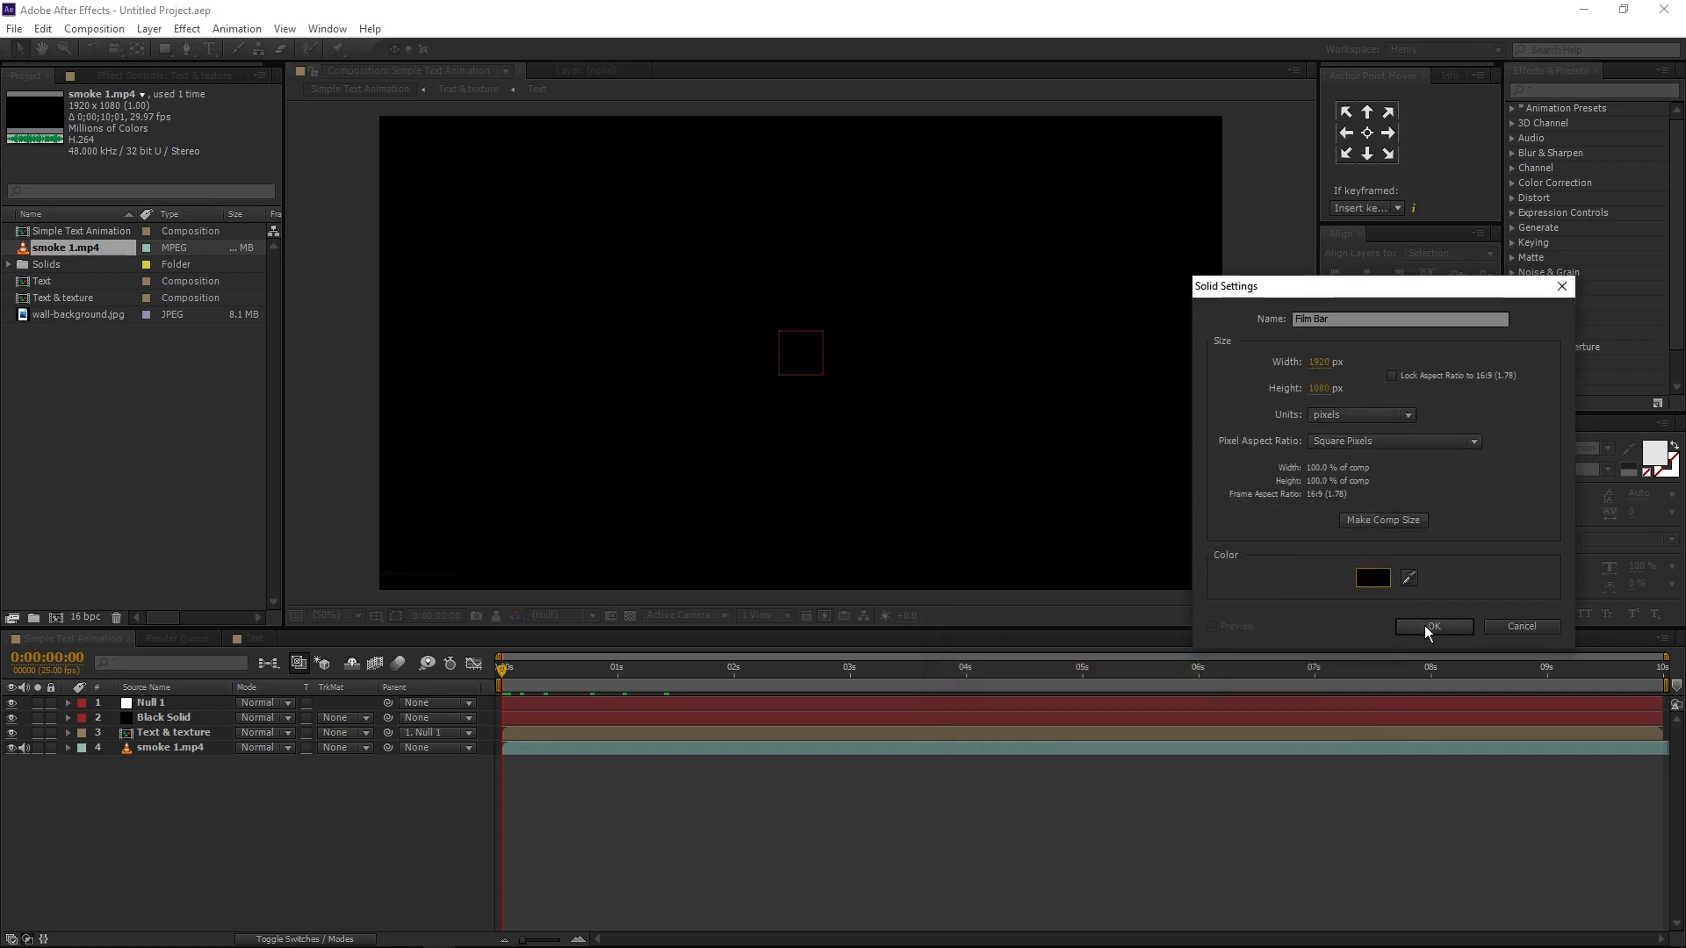
{"action": "left_click", "coordinate": [1424, 626]}
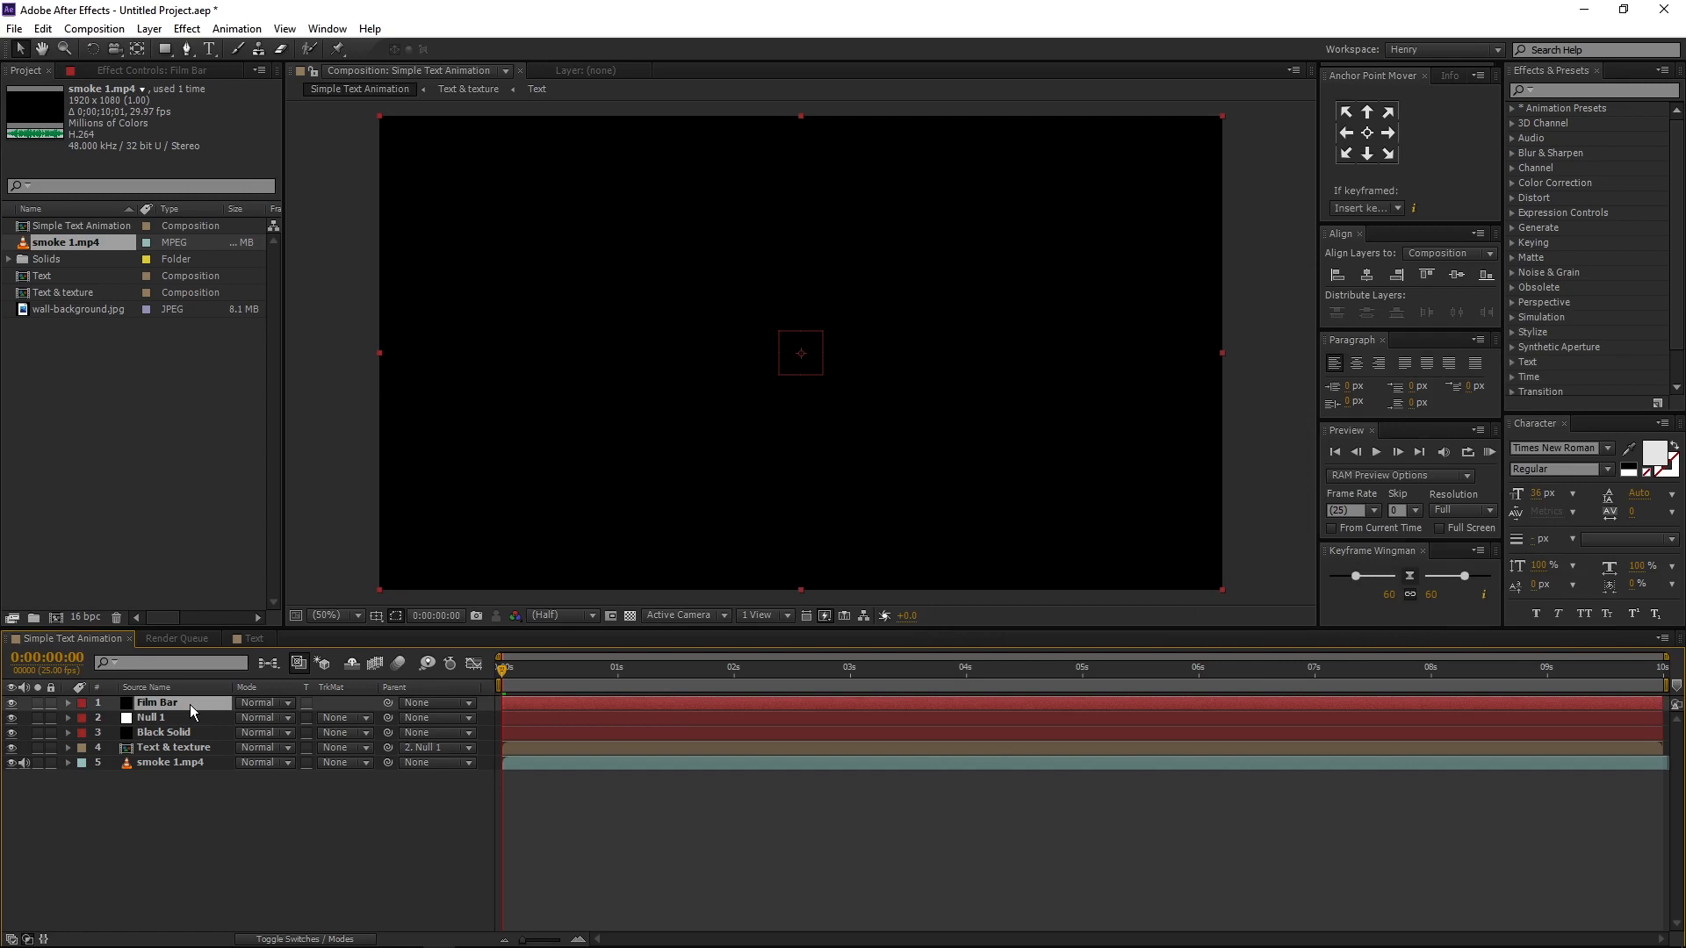
- Add a full-frame rectangular mask to the Film Bar layer and set the mask to Inverted
{"action": "left_click_drag", "start_coordinate": [165, 49], "coordinate": [211, 49]}
{"action": "double_click", "coordinate": [165, 47]}
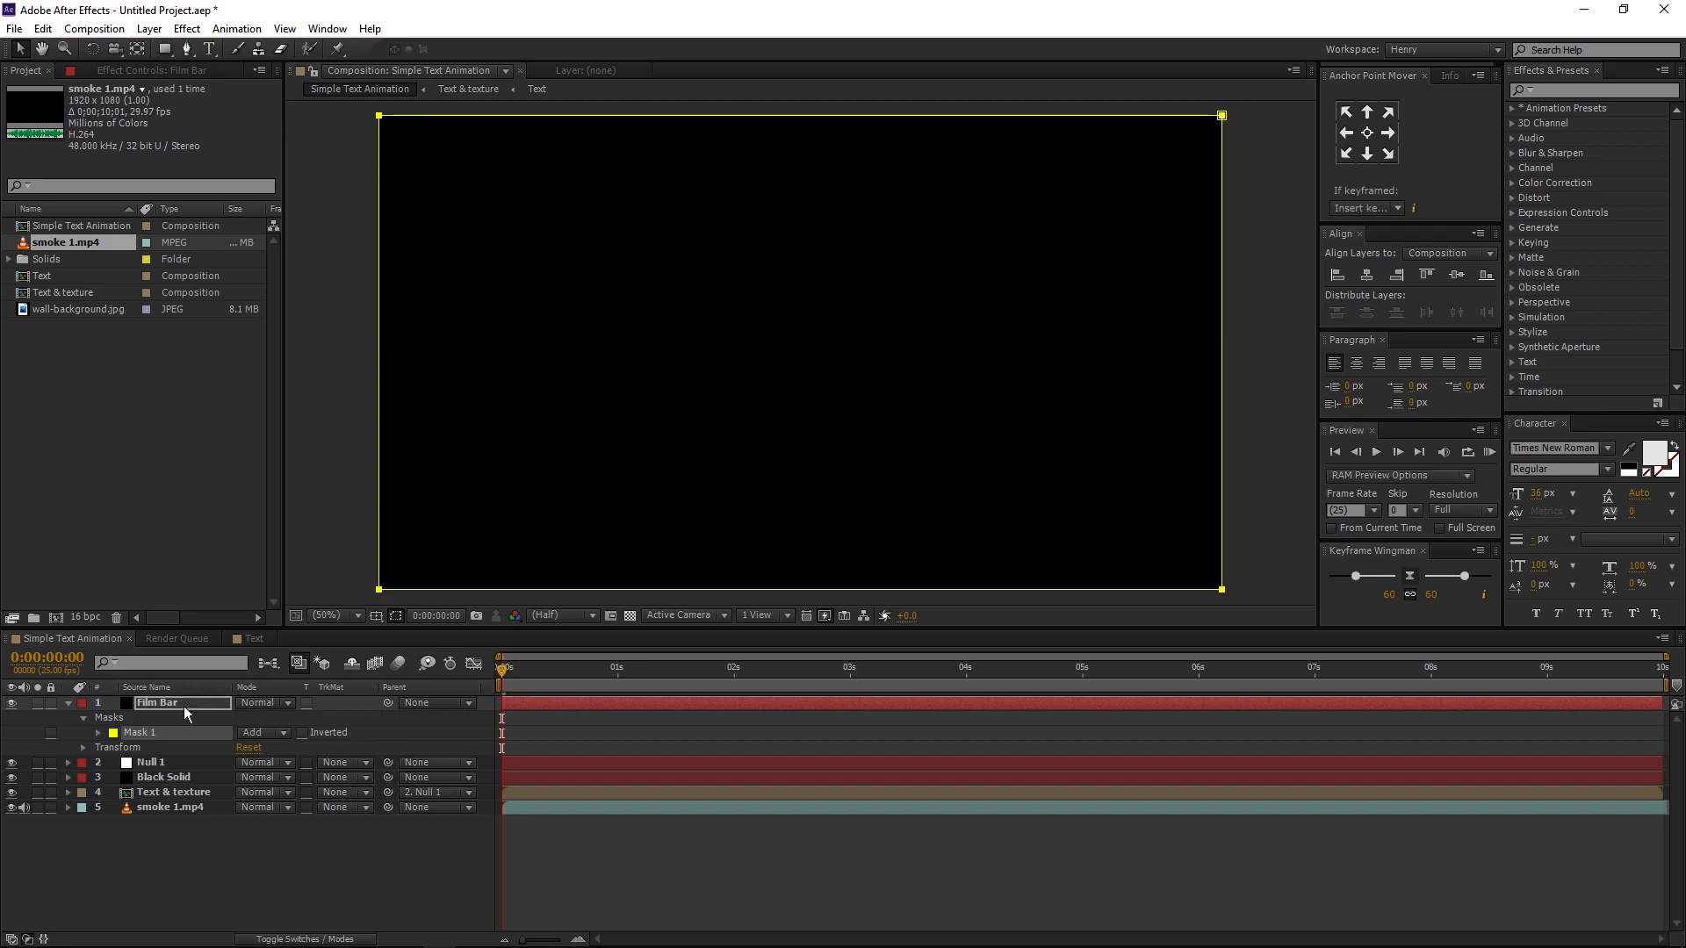
{"action": "left_click", "coordinate": [302, 732]}
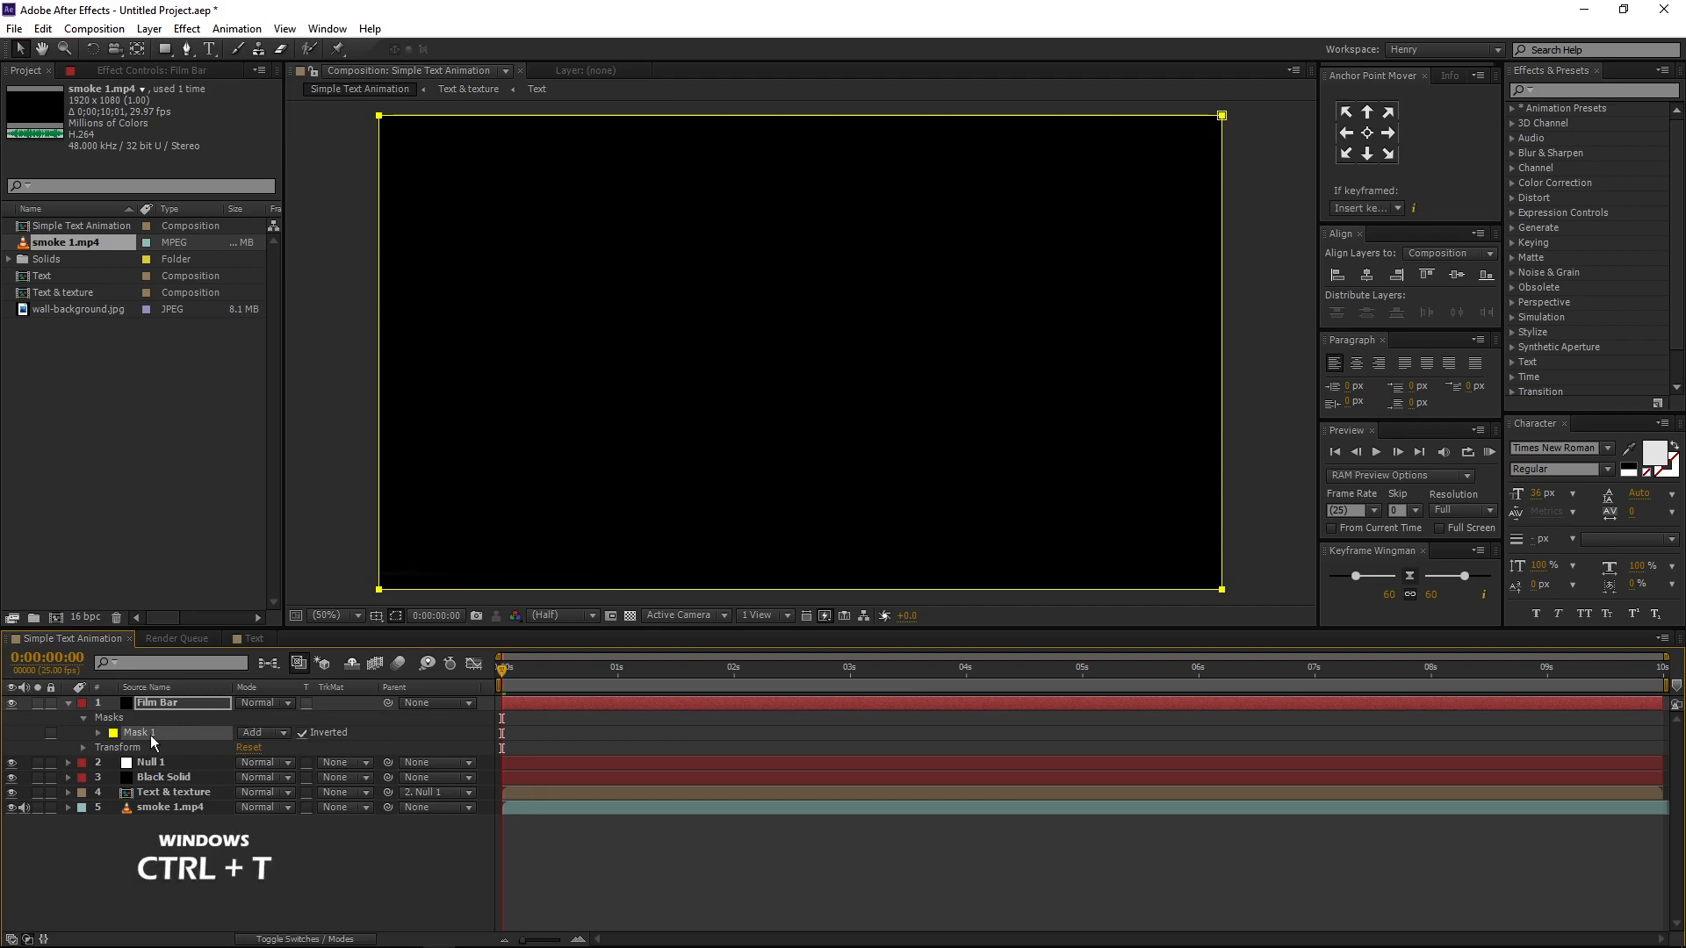
- Shrink the Film Bar mask vertically about its centre to form equal upper and lower bars, and collapse the layer's properties
{"action": "key", "text": "ctrl+t"}
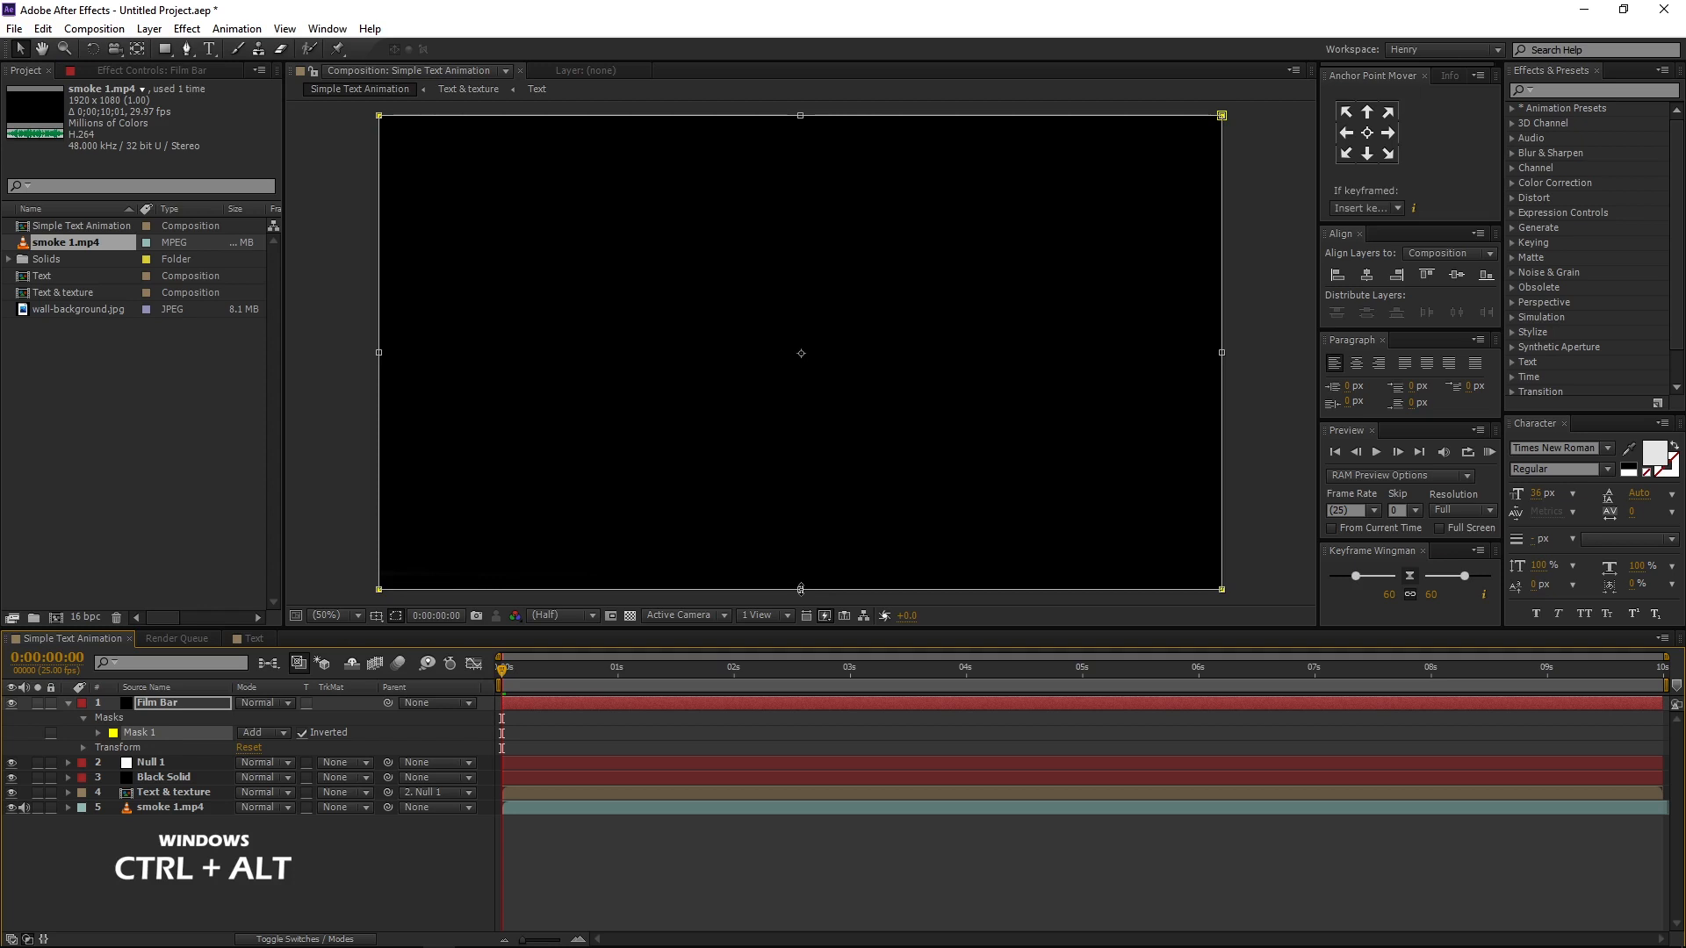
{"action": "left_click_drag", "start_coordinate": [800, 590], "coordinate": [802, 537]}
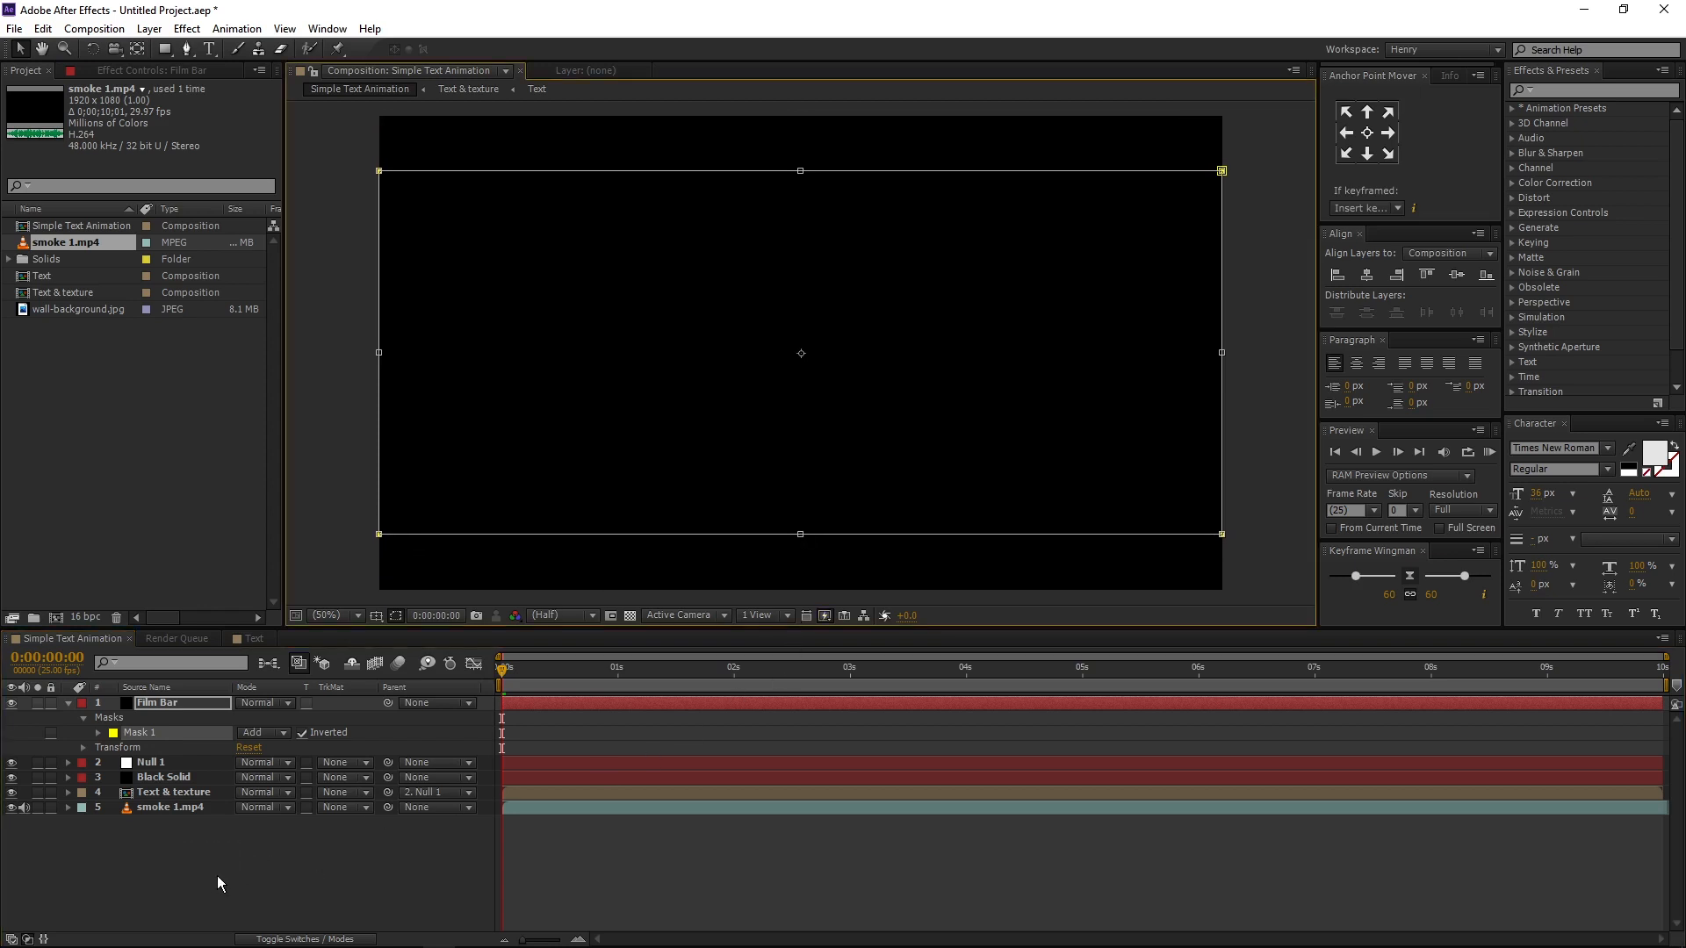
{"action": "left_click", "coordinate": [218, 876]}
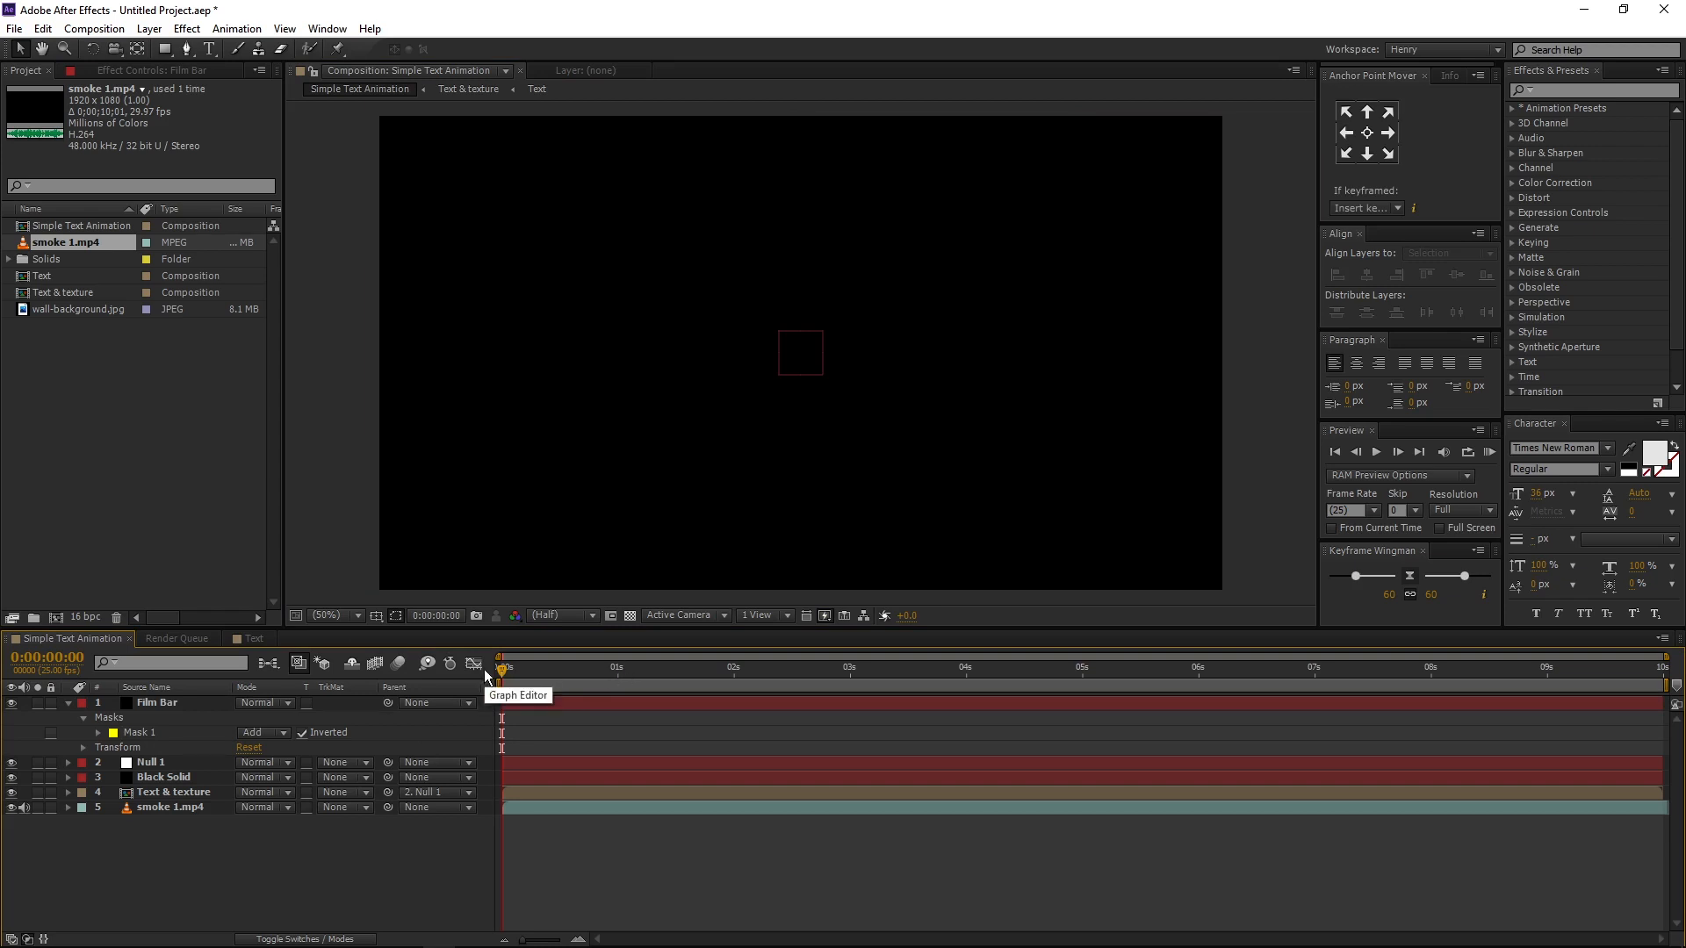
{"action": "left_click", "coordinate": [68, 703]}
- Create a black 1920 x 1080 px solid named "Background"
{"action": "key", "text": "ctrl+y"}
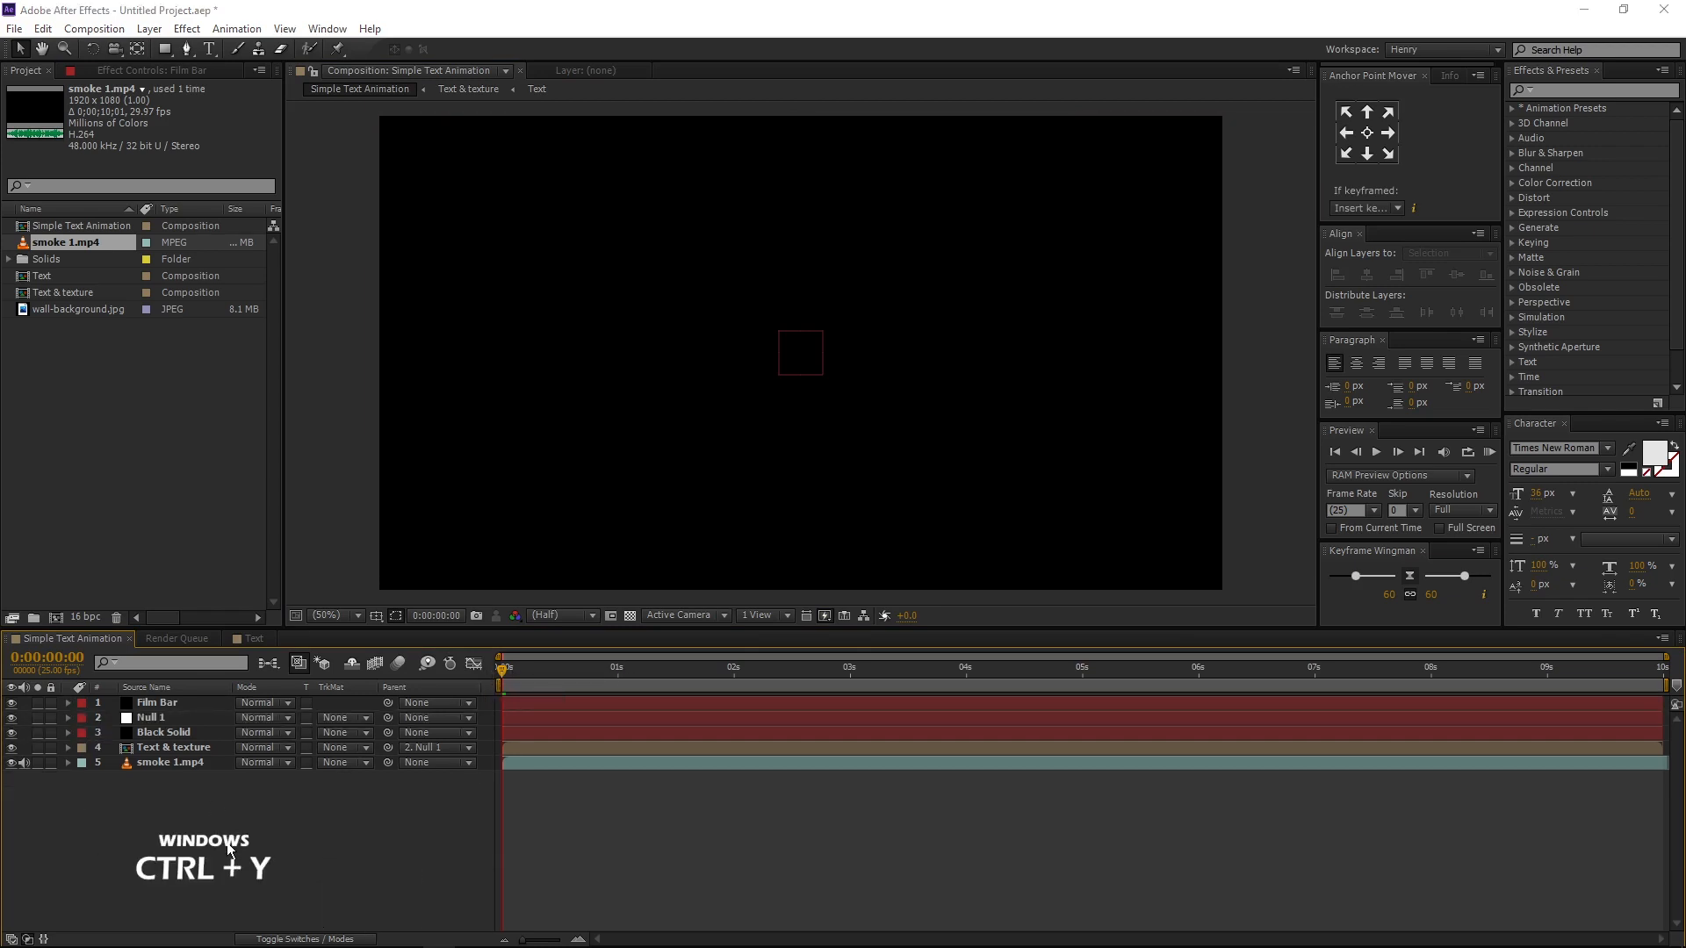
{"action": "type", "text": "Backg"}
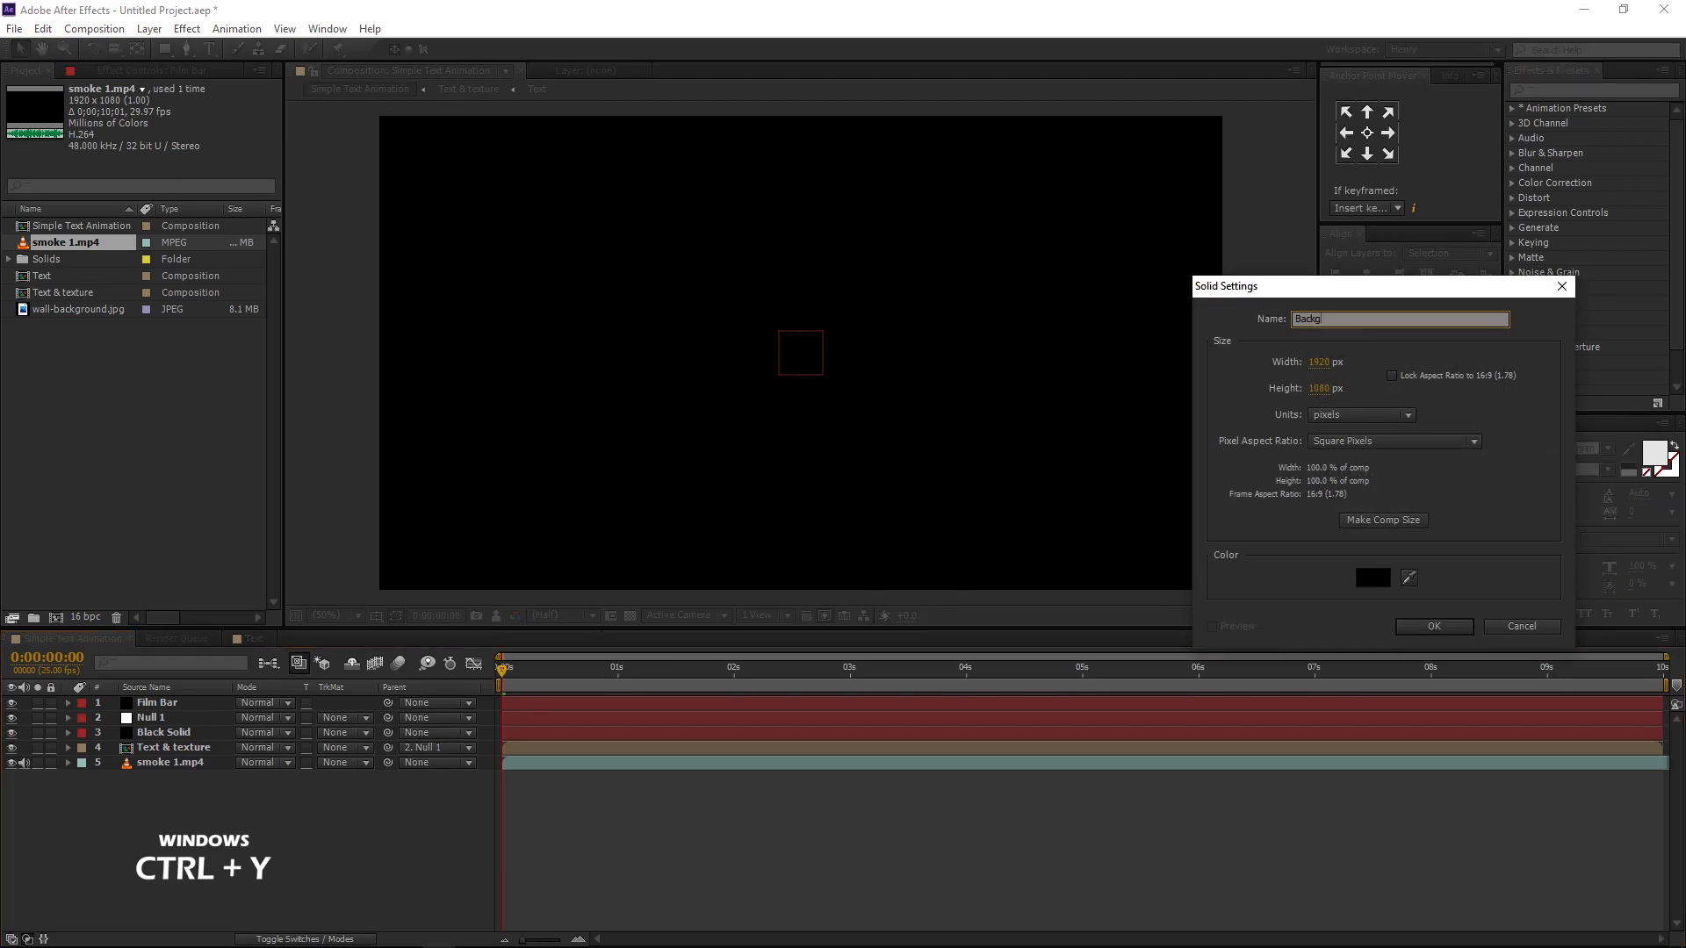
{"action": "type", "text": "round"}
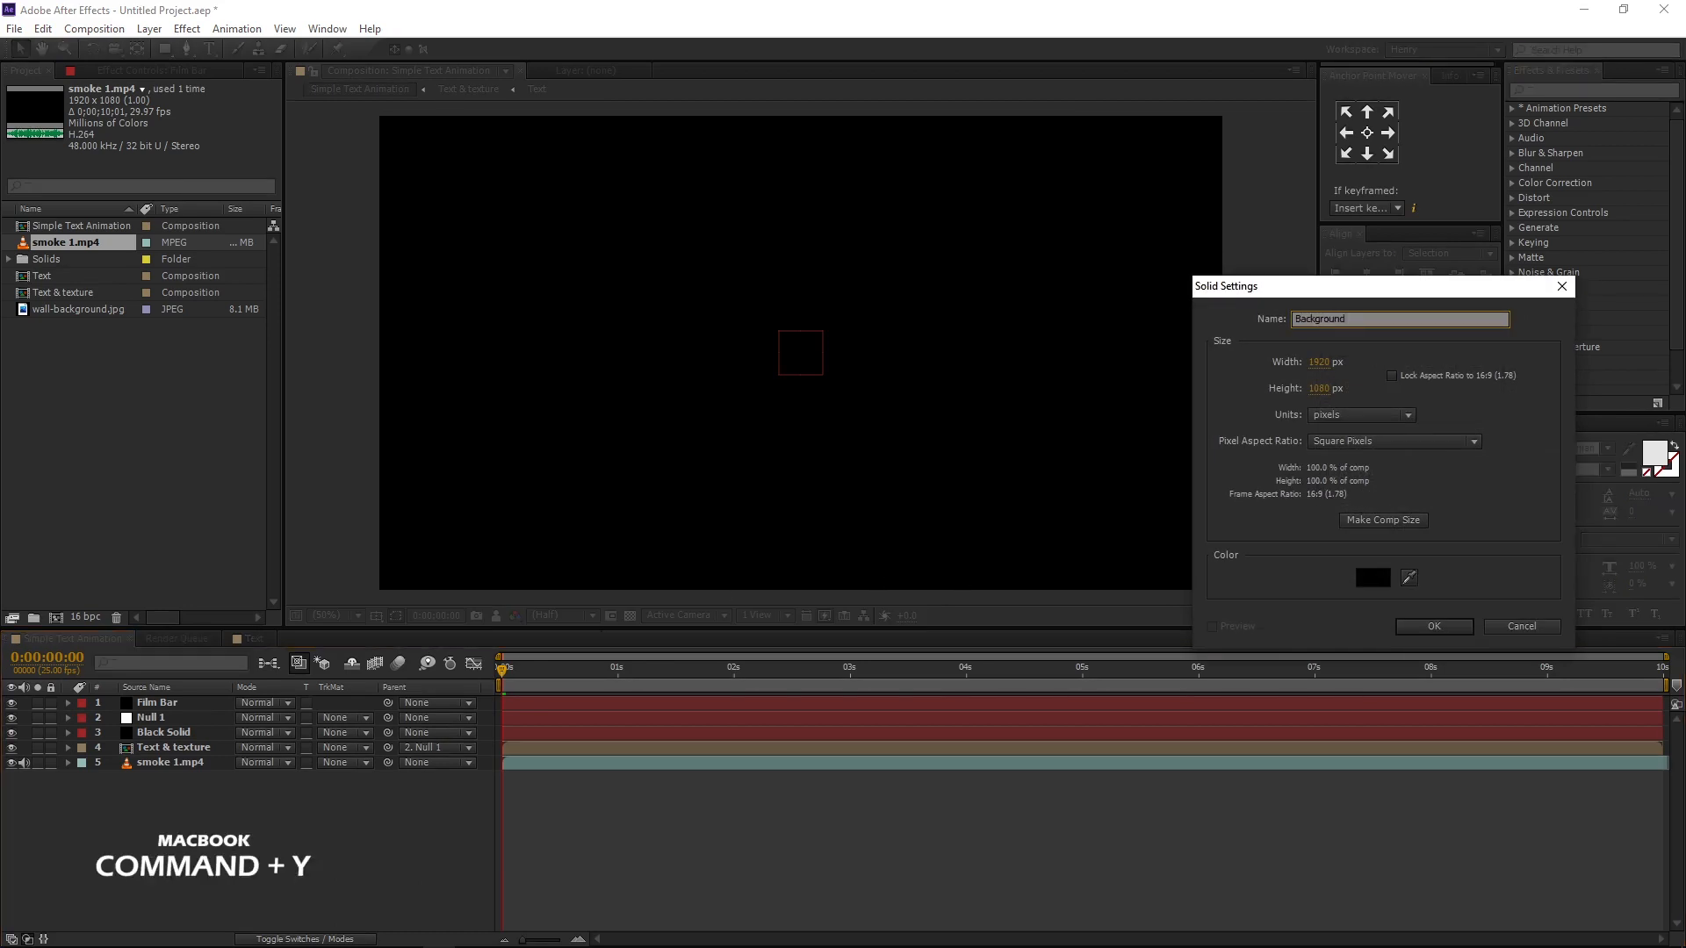
{"action": "left_click", "coordinate": [1434, 626]}
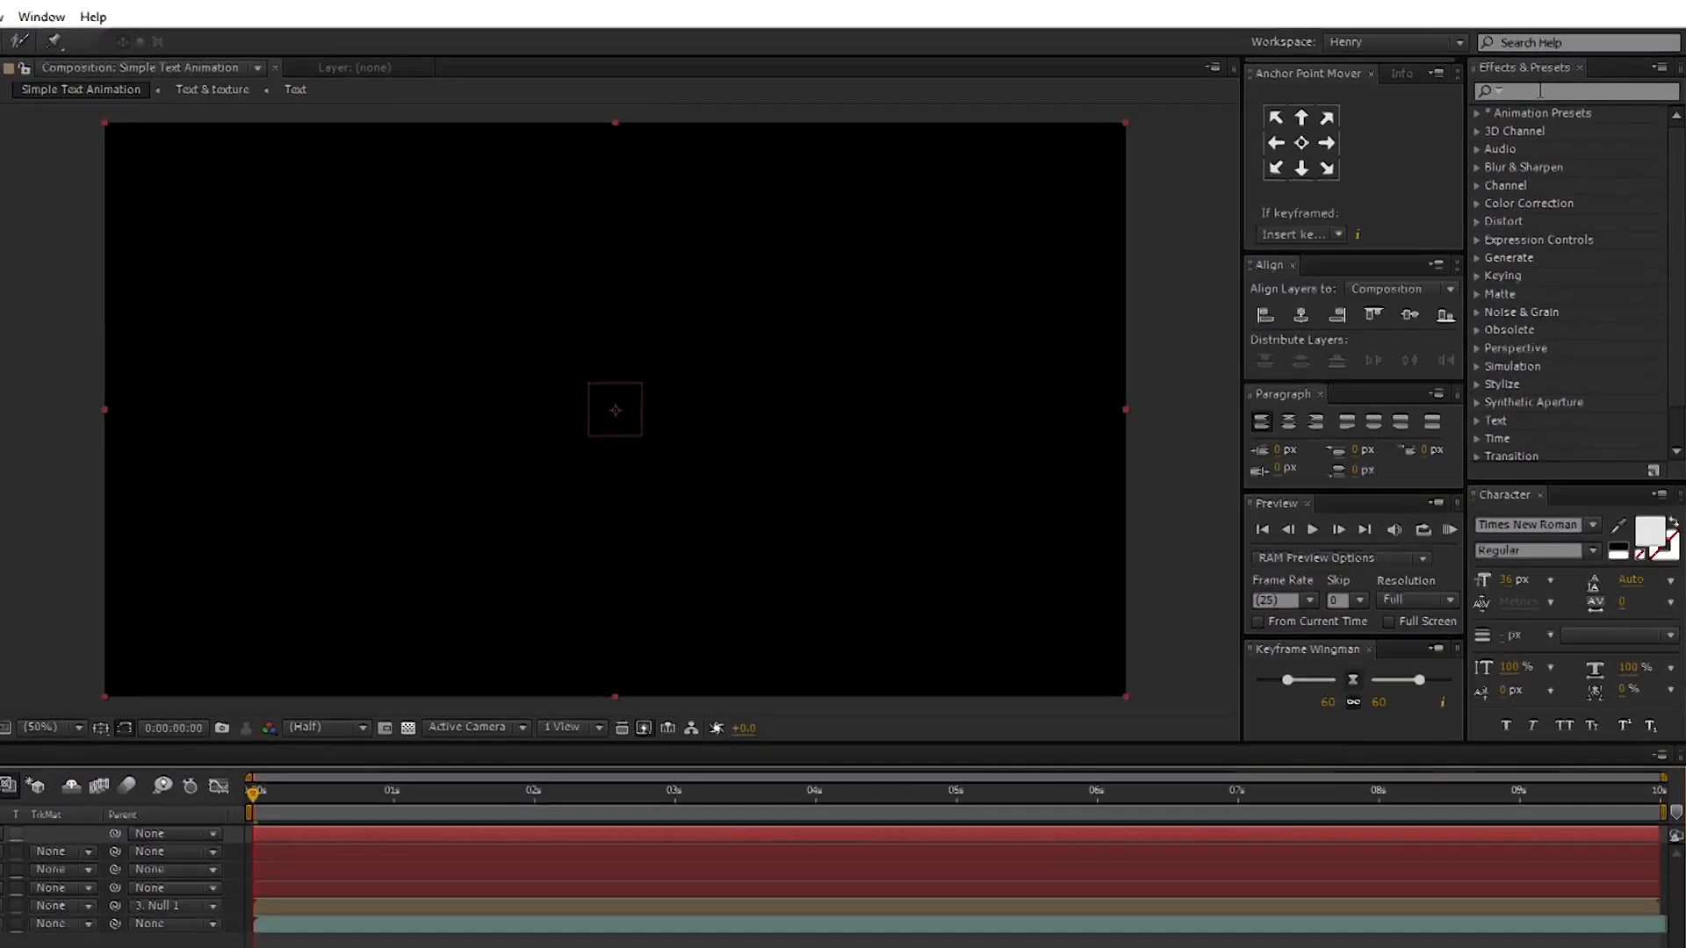
- Find the Ramp effect and apply it to the Background layer
{"action": "left_click", "coordinate": [1540, 92]}
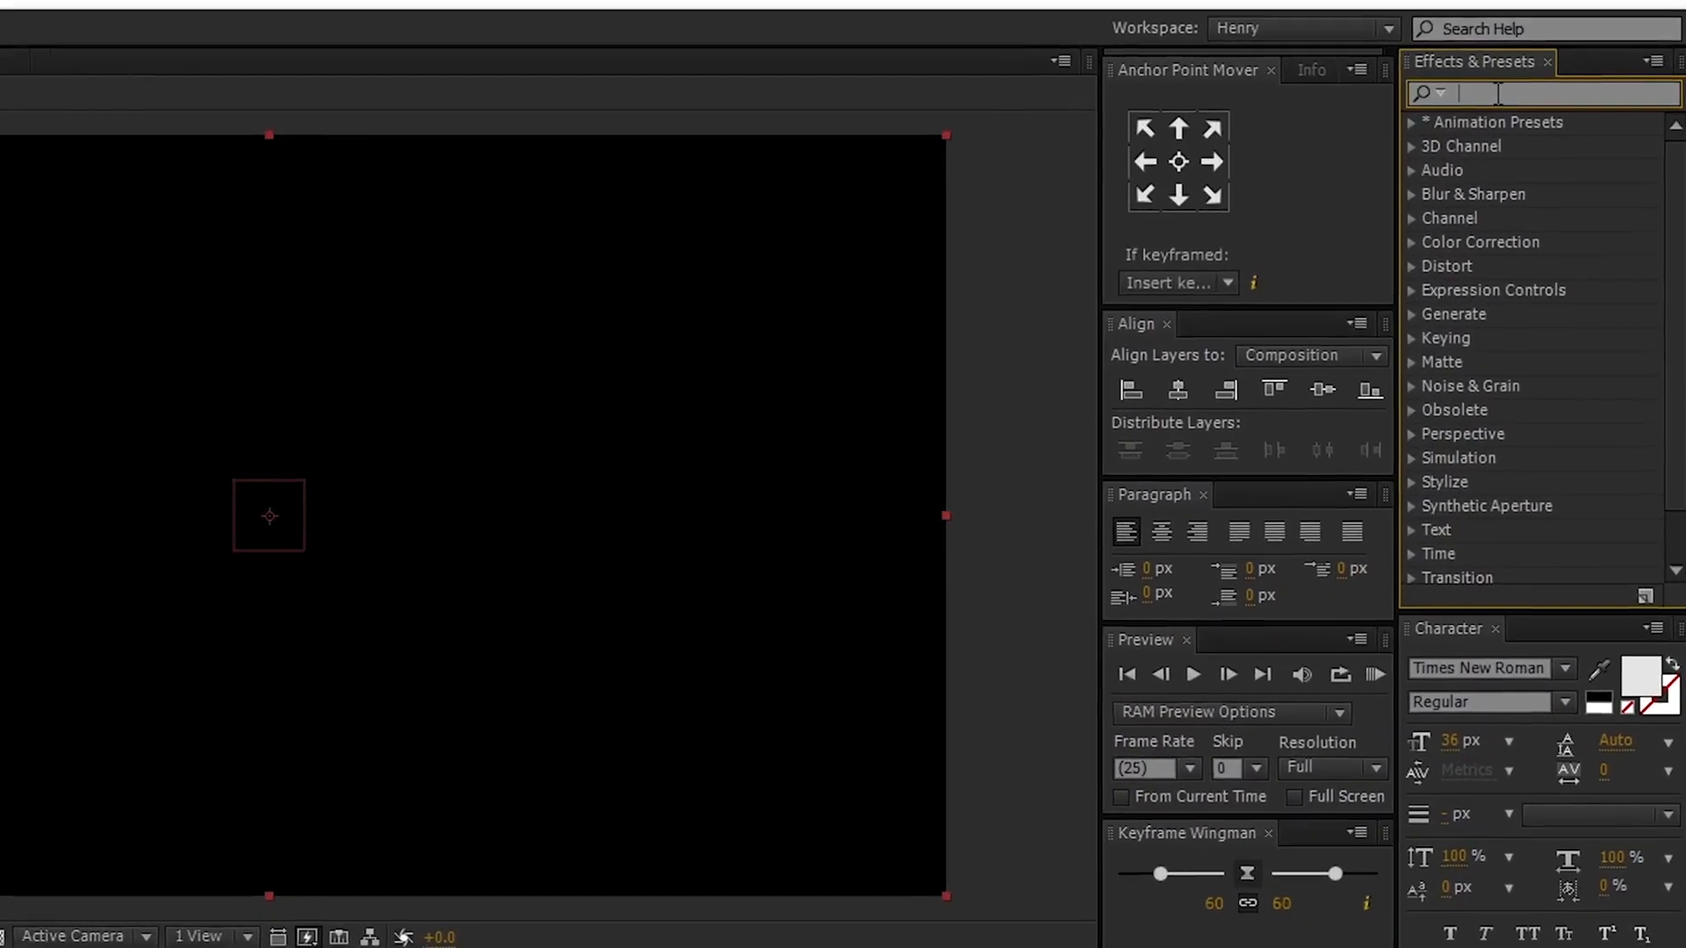
{"action": "type", "text": "ram"}
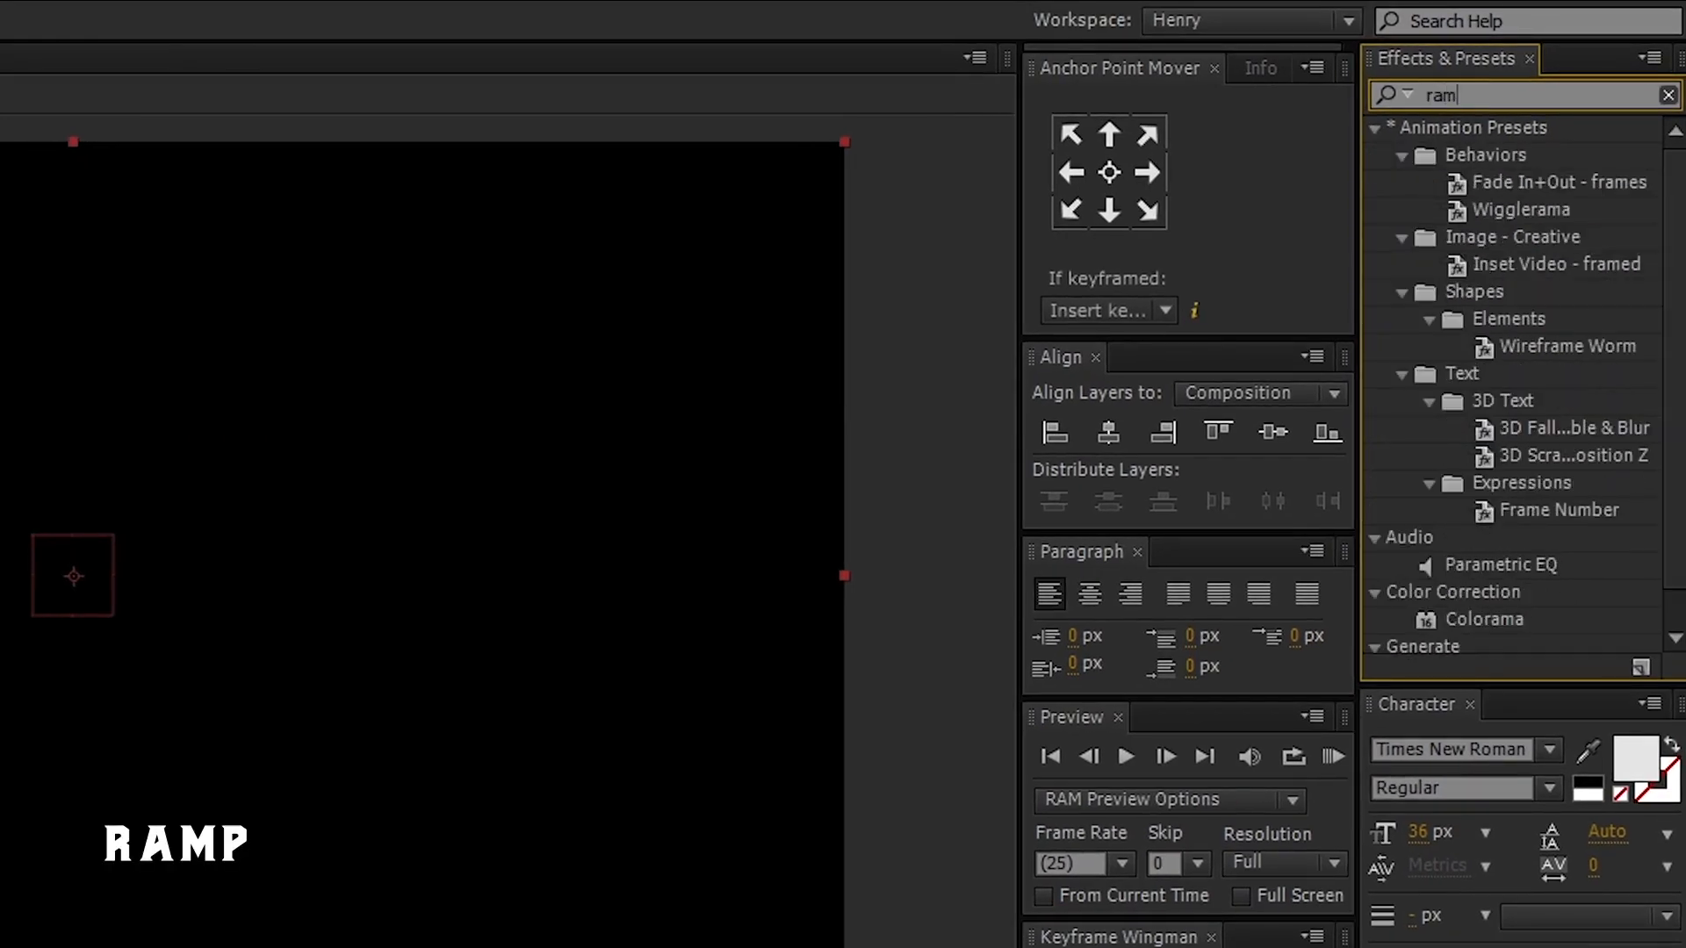
{"action": "type", "text": "p"}
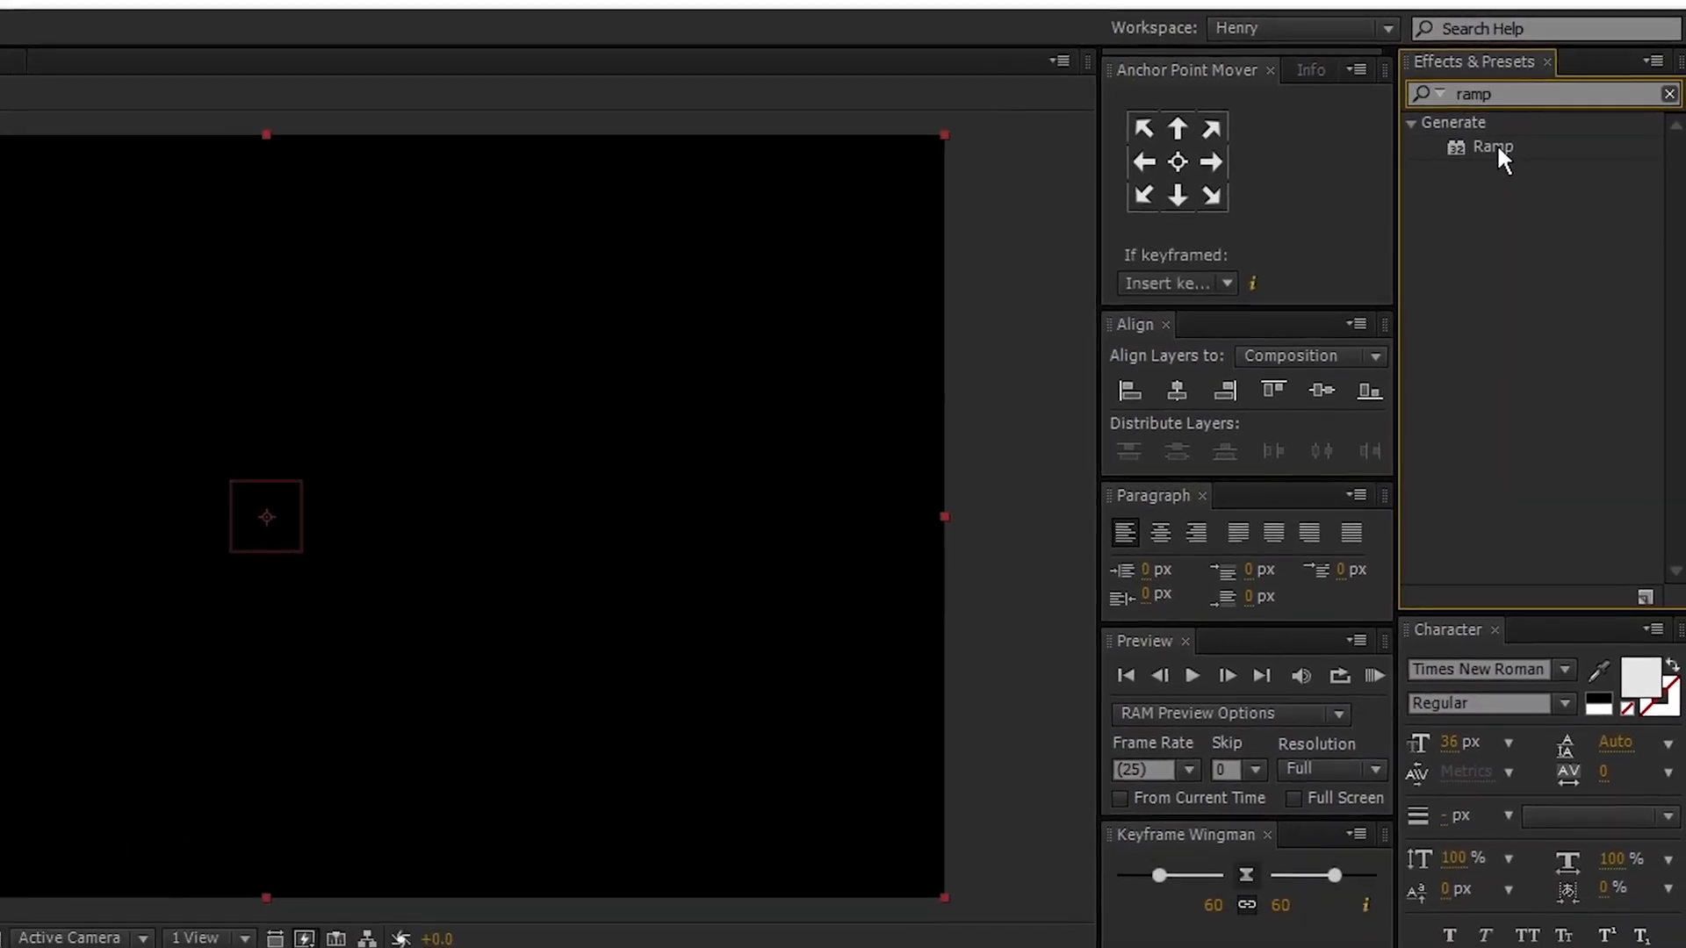
{"action": "left_click_drag", "start_coordinate": [1498, 147], "coordinate": [192, 704]}
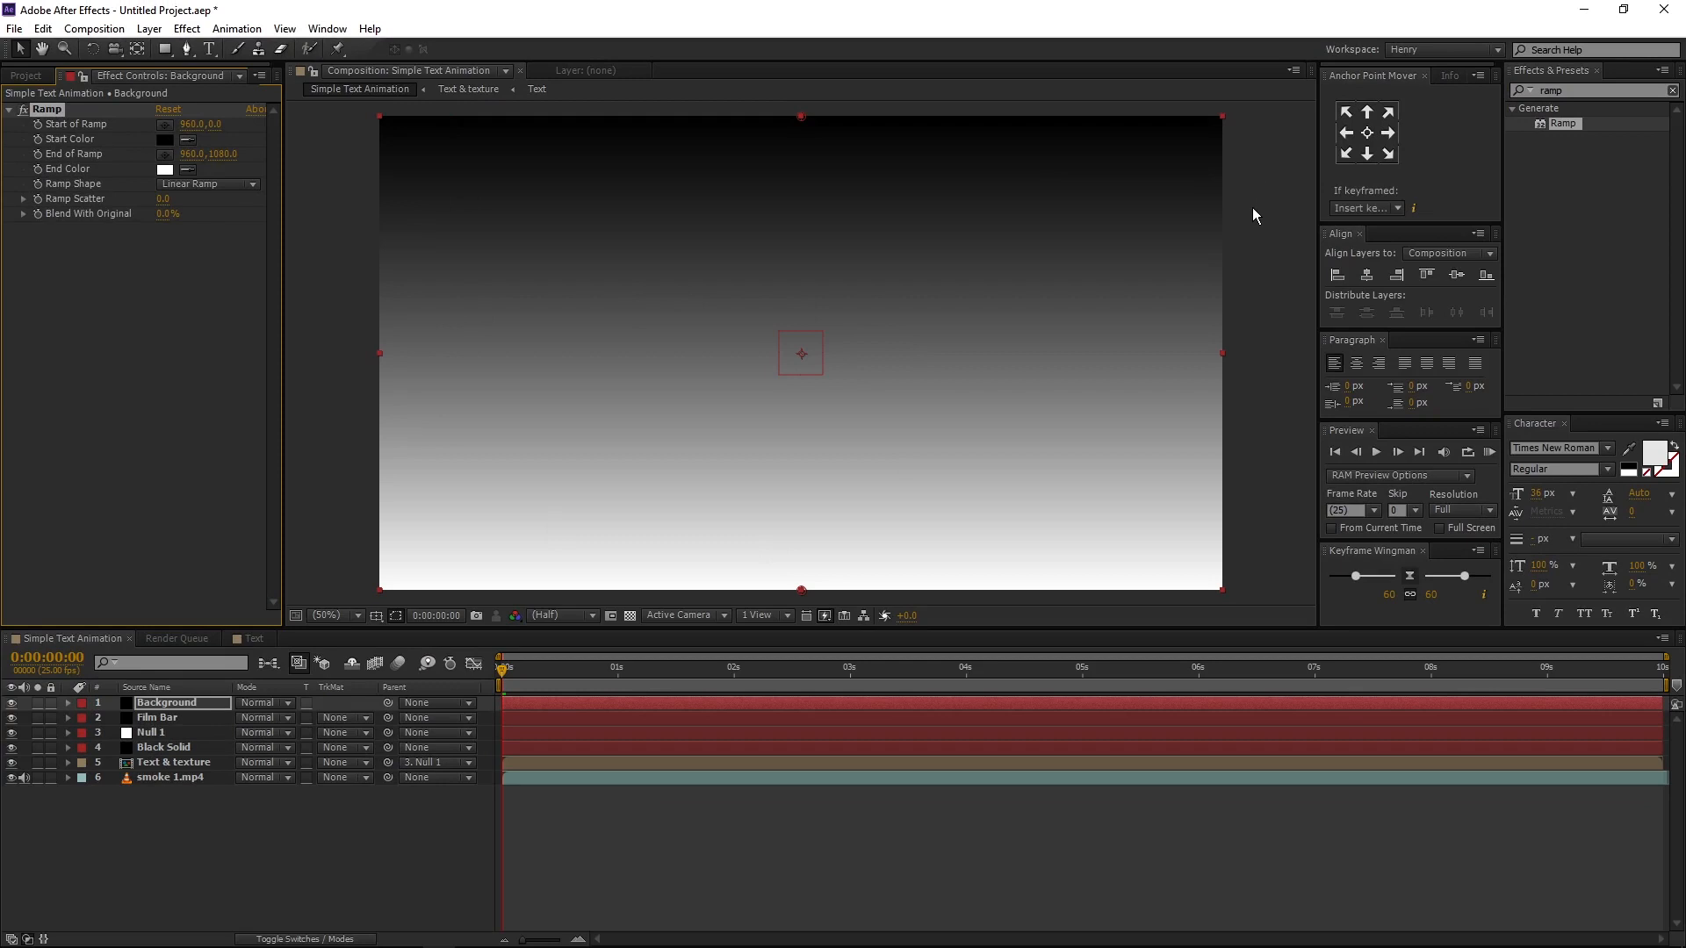
- Change the Background's ramp shape to Radial Ramp and move the ramp's start point to the frame centre, about 960, 538
{"action": "left_click", "coordinate": [204, 187]}
{"action": "left_click", "coordinate": [207, 225]}
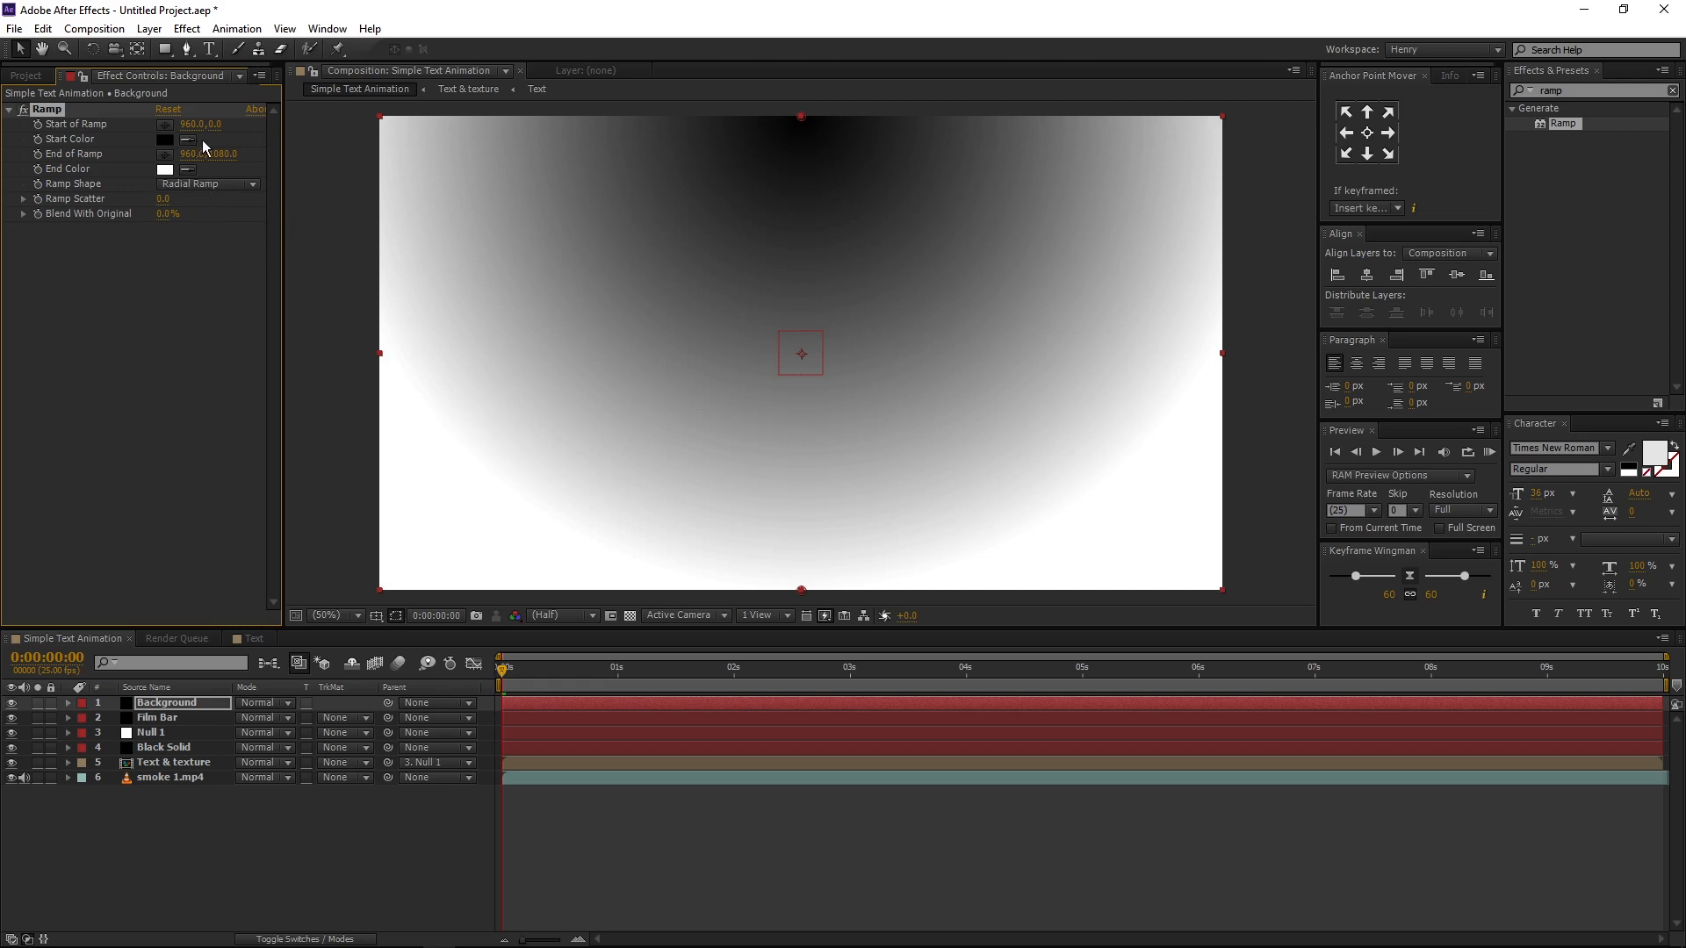
{"action": "left_click_drag", "start_coordinate": [803, 117], "coordinate": [802, 358]}
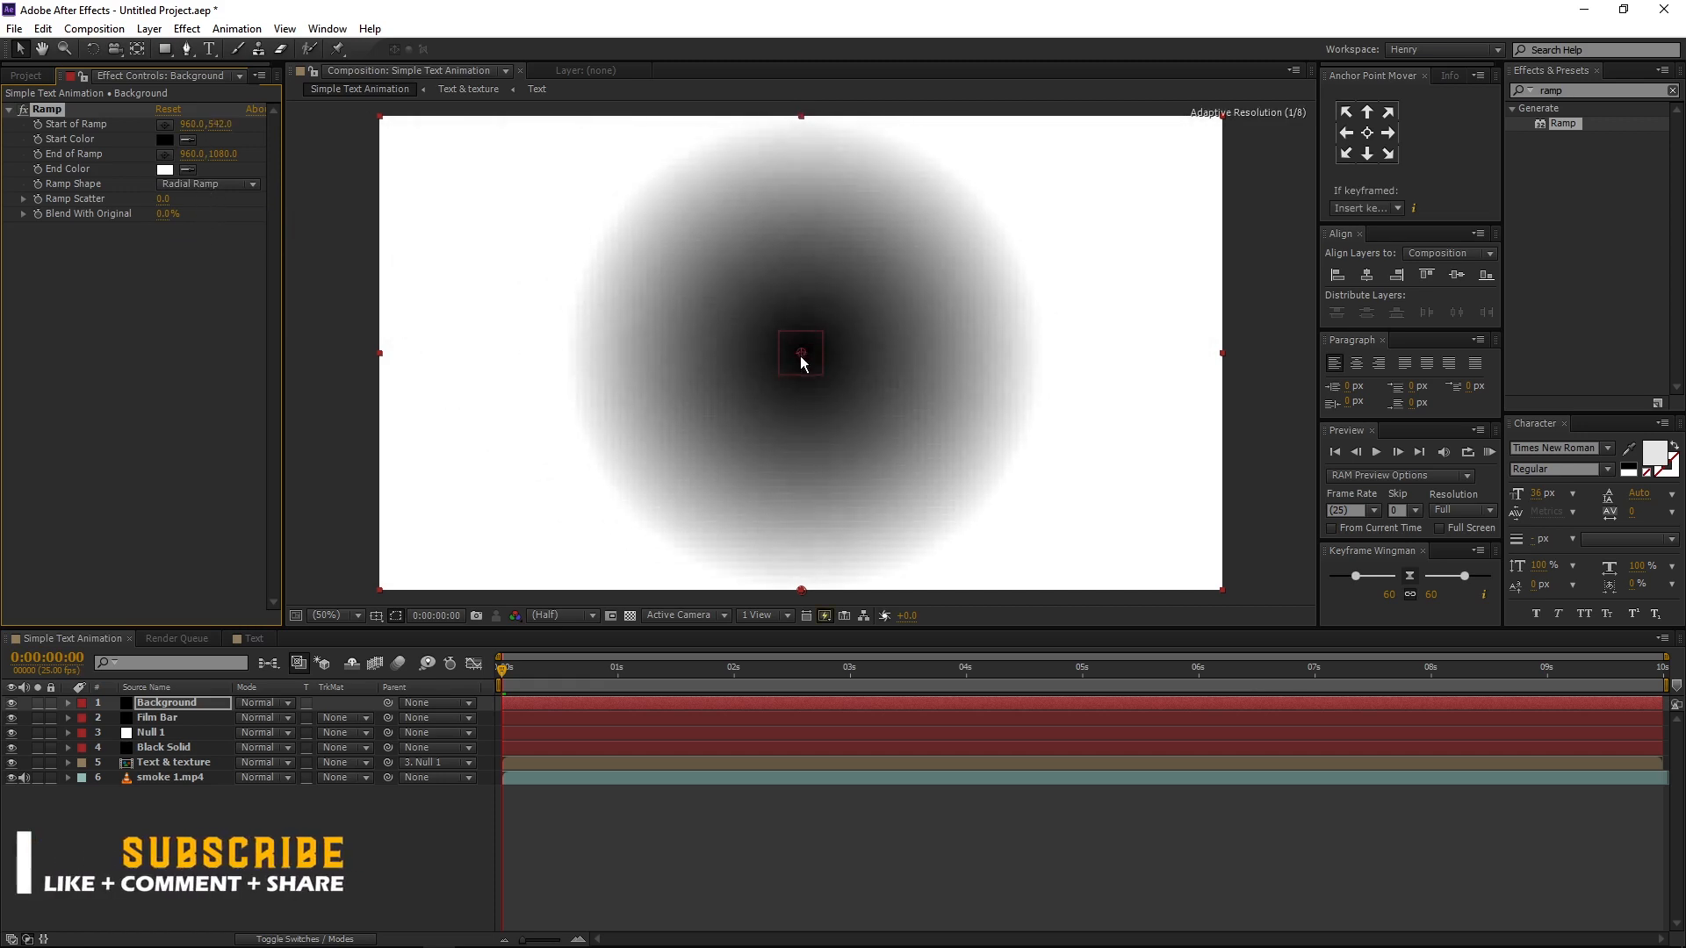
- Set the Background ramp's start color to dark grey 272727 and its end color to black 000000
{"action": "left_click", "coordinate": [165, 139]}
{"action": "left_click_drag", "start_coordinate": [961, 716], "coordinate": [880, 728]}
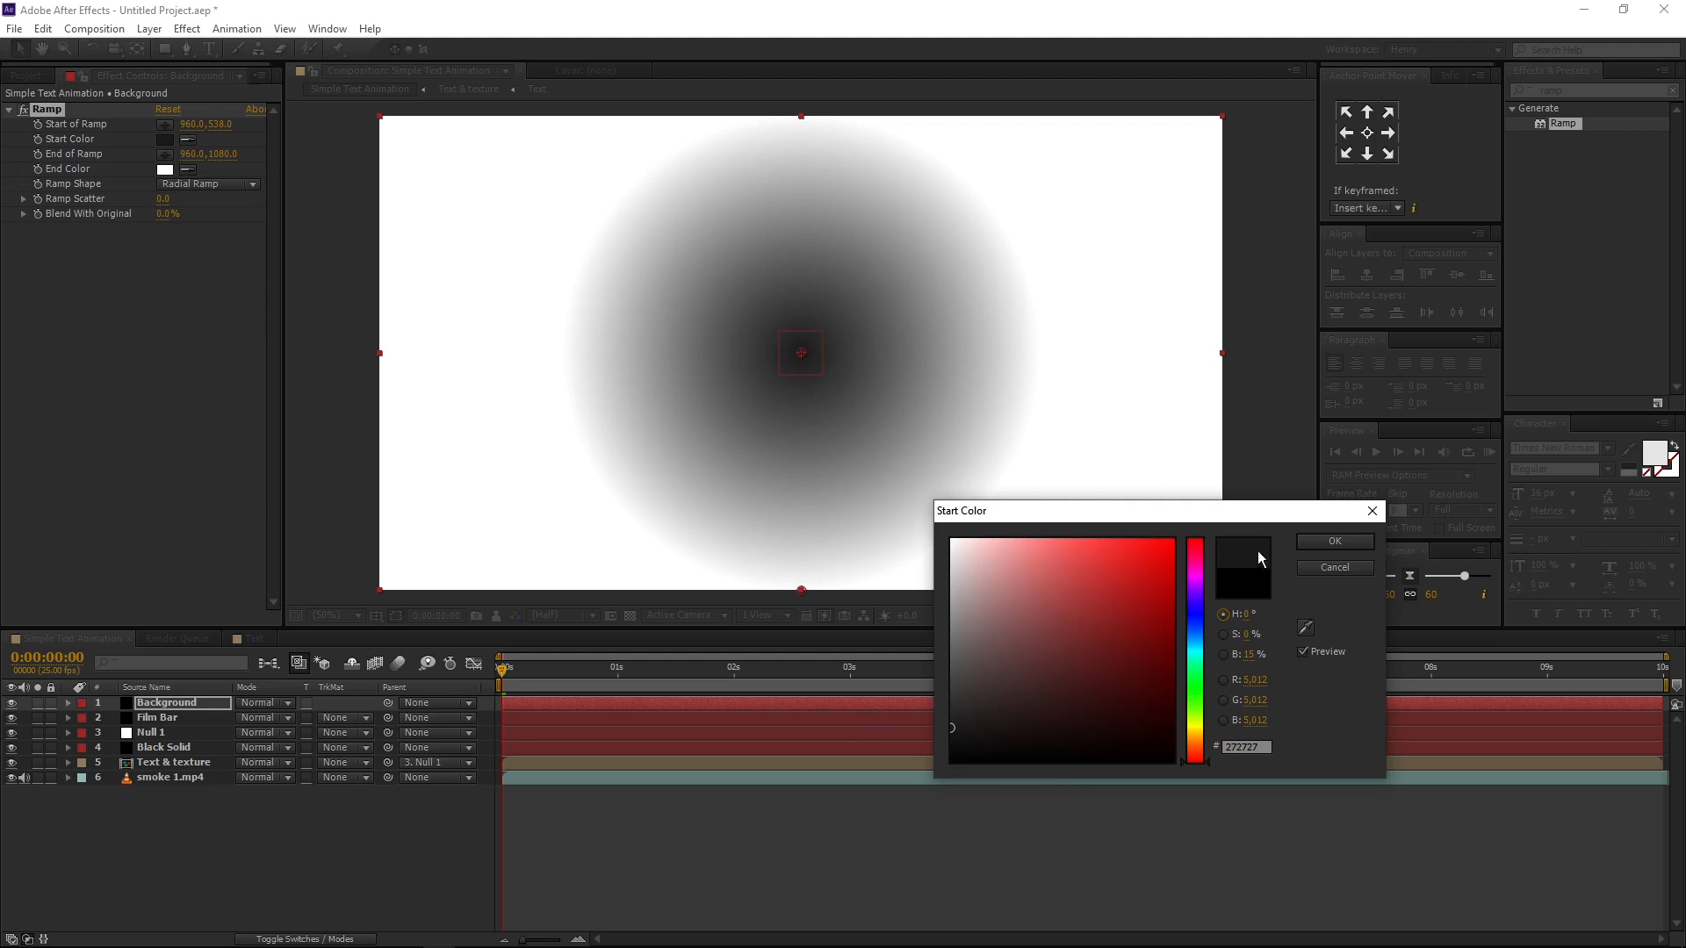
{"action": "left_click", "coordinate": [1331, 542]}
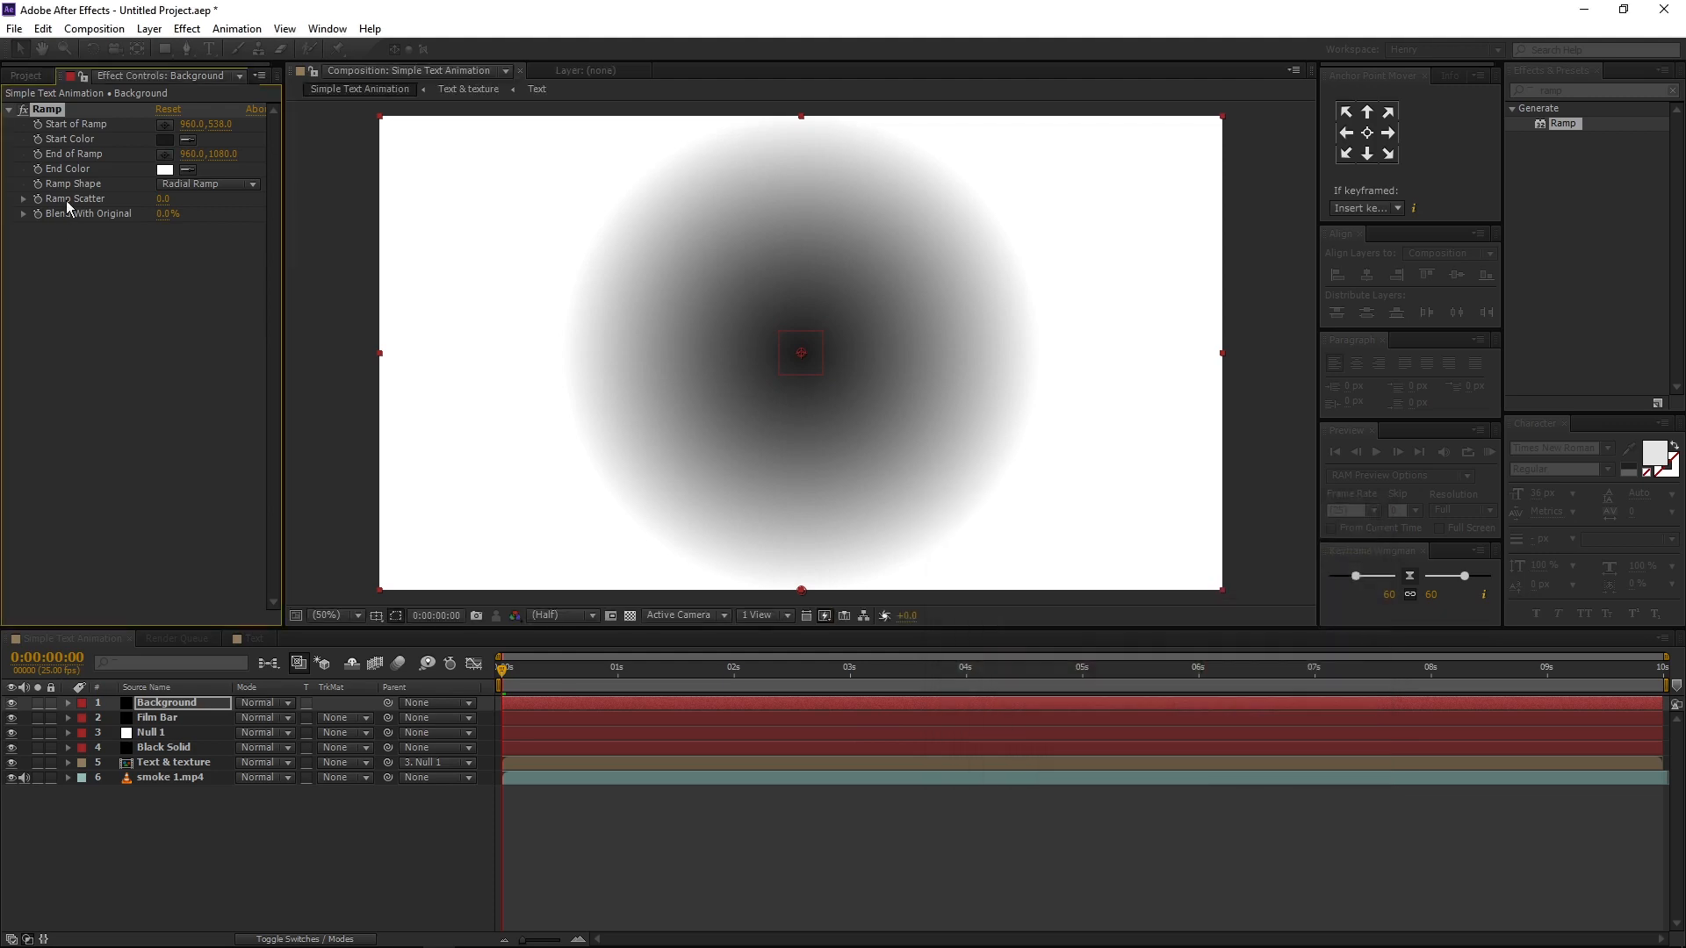
{"action": "left_click", "coordinate": [164, 171]}
{"action": "left_click_drag", "start_coordinate": [1037, 757], "coordinate": [884, 806]}
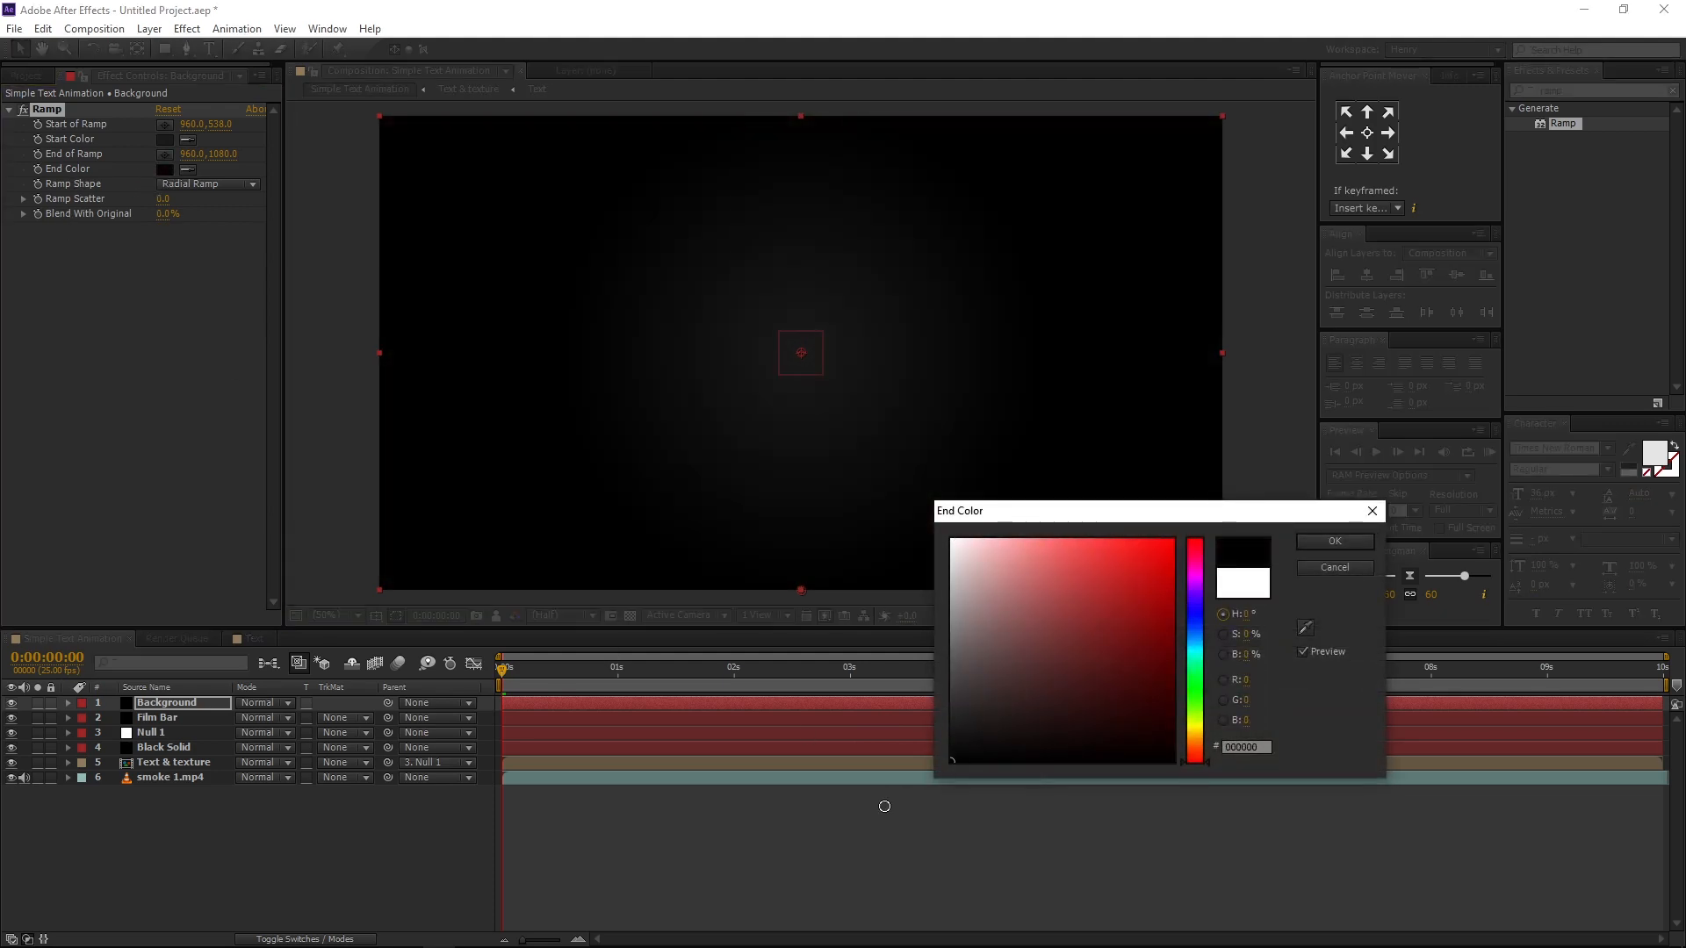
{"action": "left_click", "coordinate": [1332, 542]}
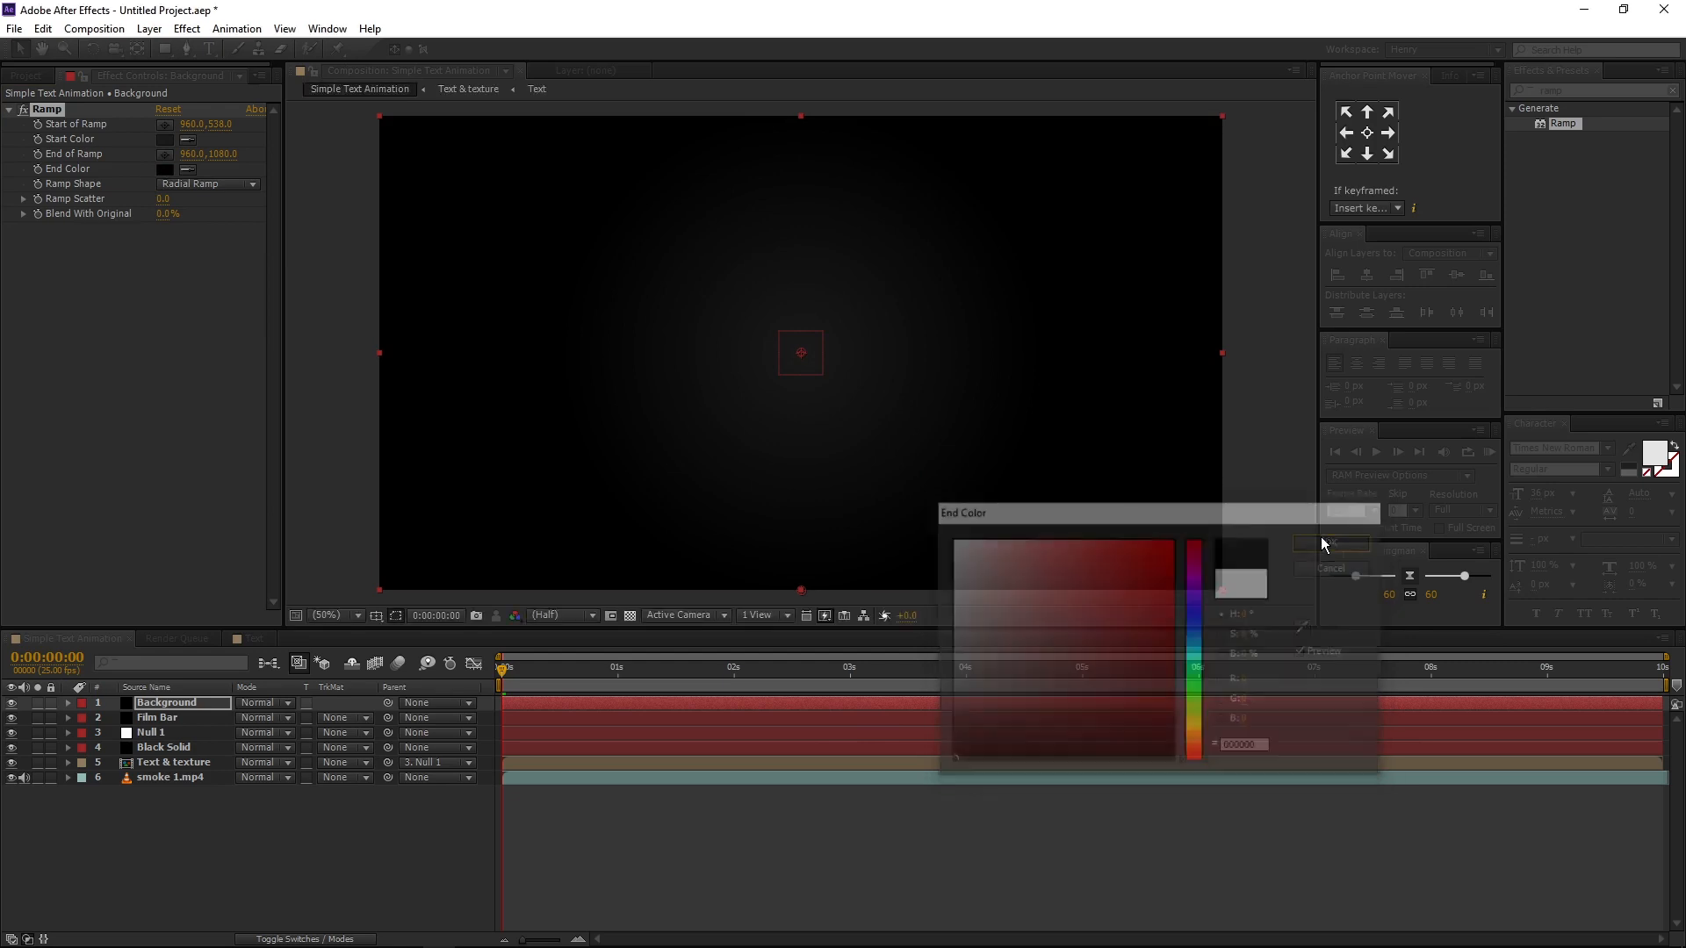
- Move the ramp's end point far below the frame, to about 988, 2400, and fit the composition in the viewer
{"action": "left_click_drag", "start_coordinate": [802, 472], "coordinate": [806, 693]}
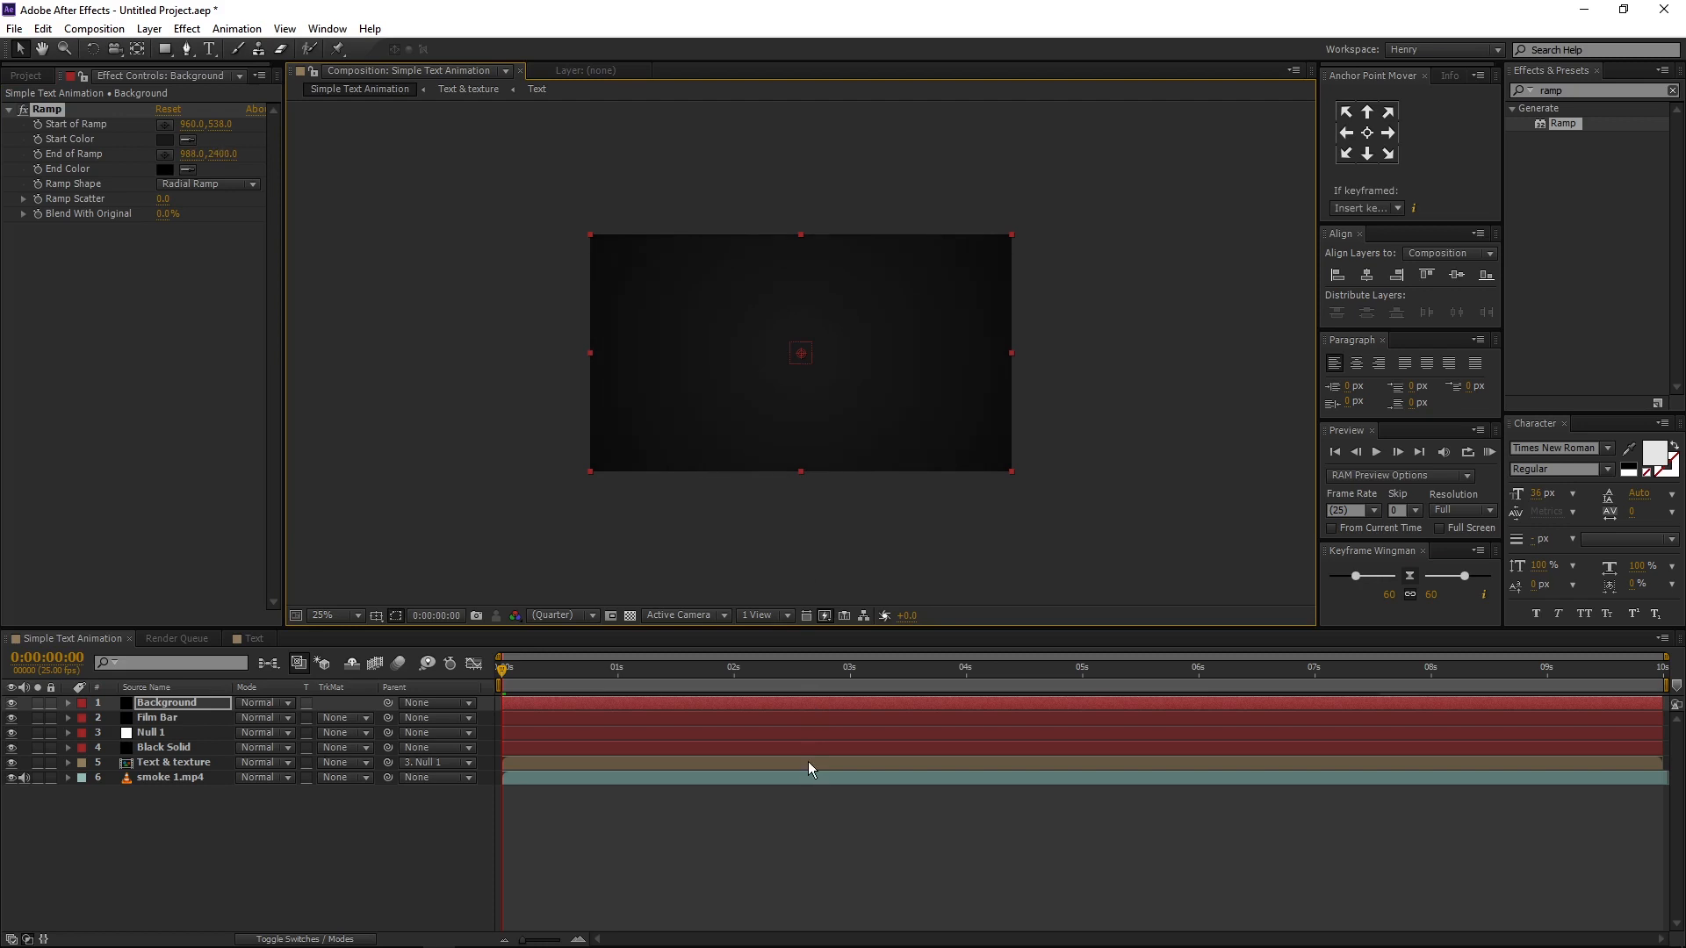
{"action": "left_click", "coordinate": [344, 614]}
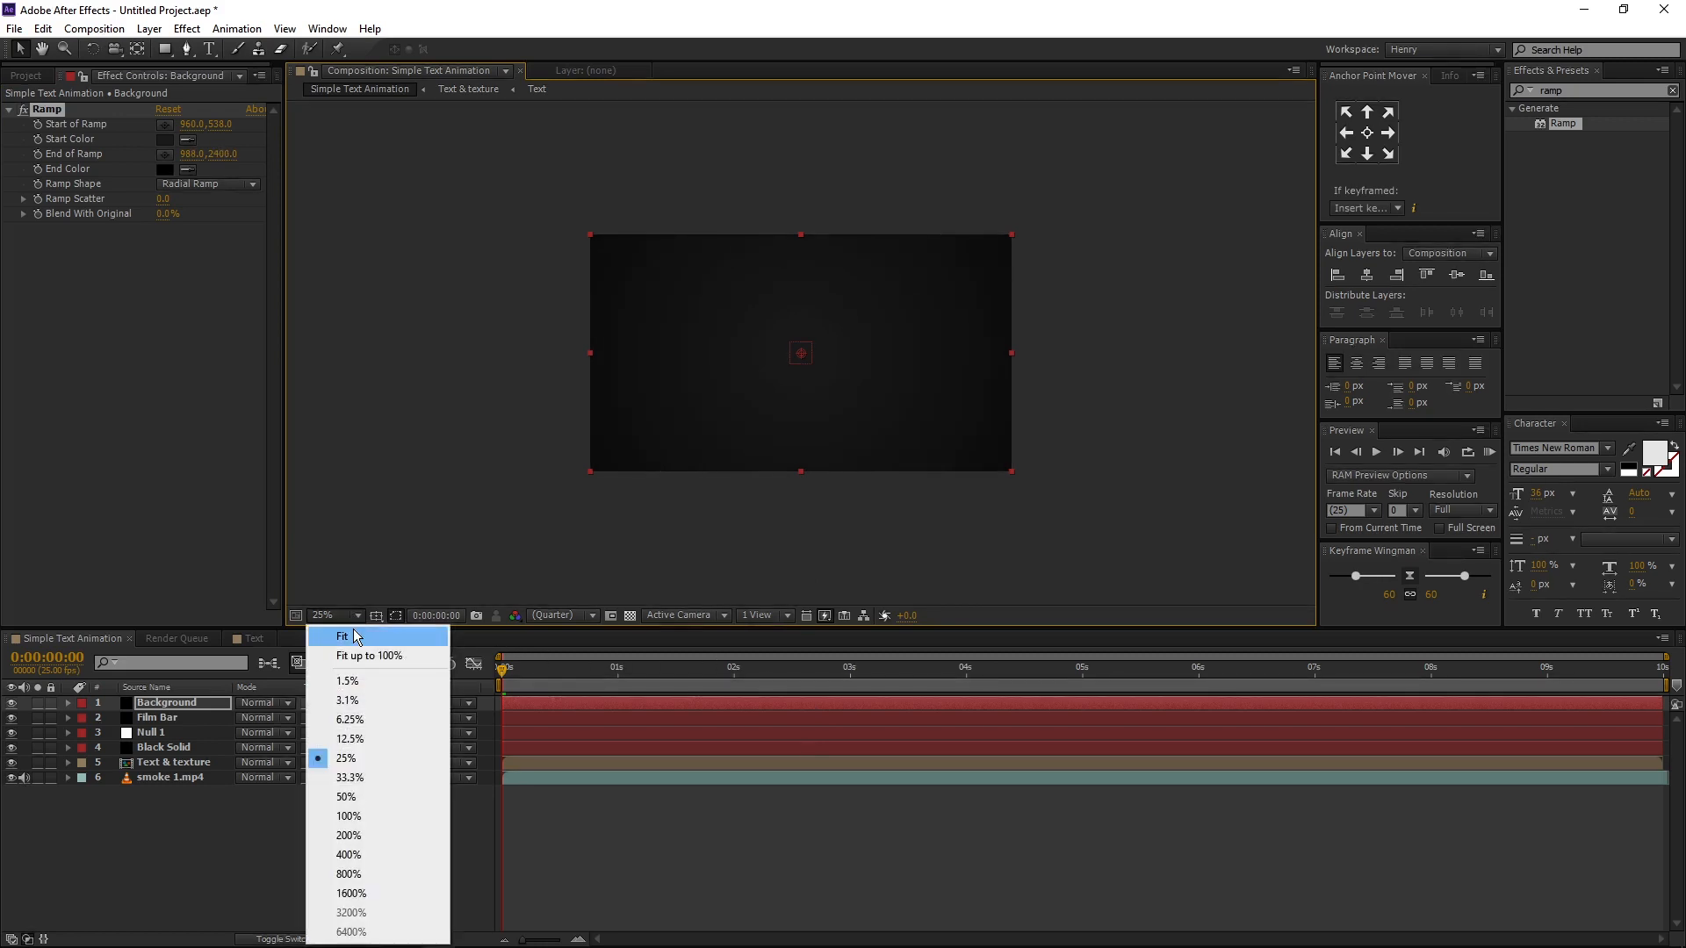
{"action": "left_click", "coordinate": [355, 635]}
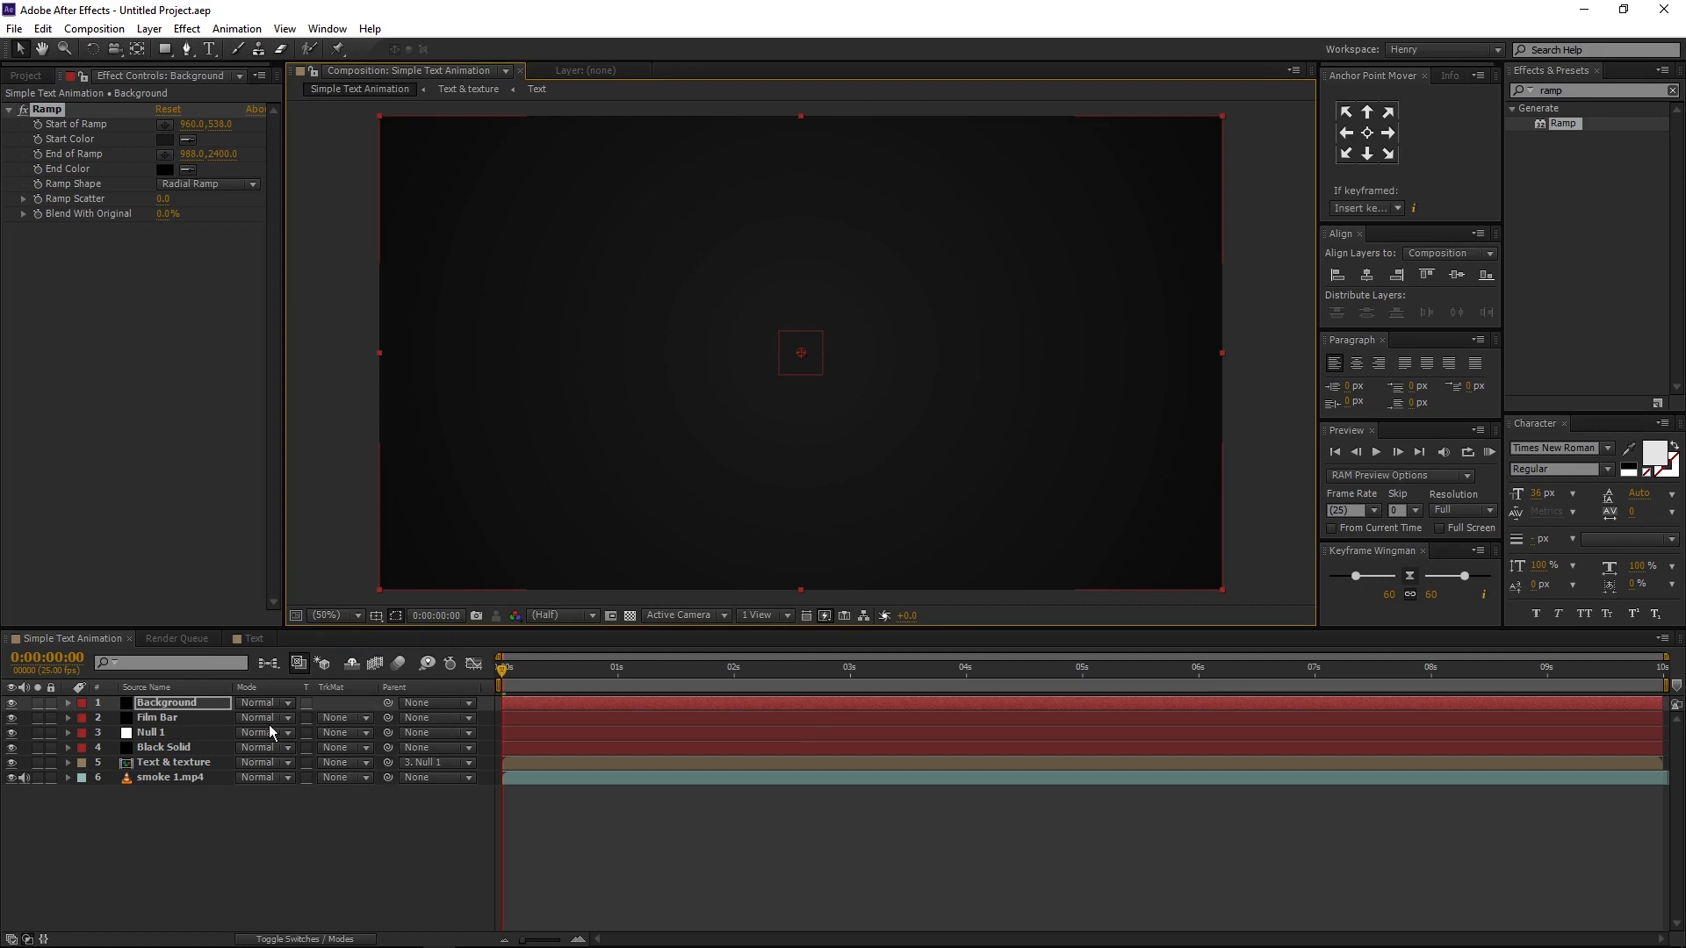
- Move the Background layer beneath all other layers and set the smoke 1.mp4 layer's blending mode to Screen
{"action": "left_click", "coordinate": [198, 707]}
{"action": "left_click_drag", "start_coordinate": [200, 707], "coordinate": [200, 822]}
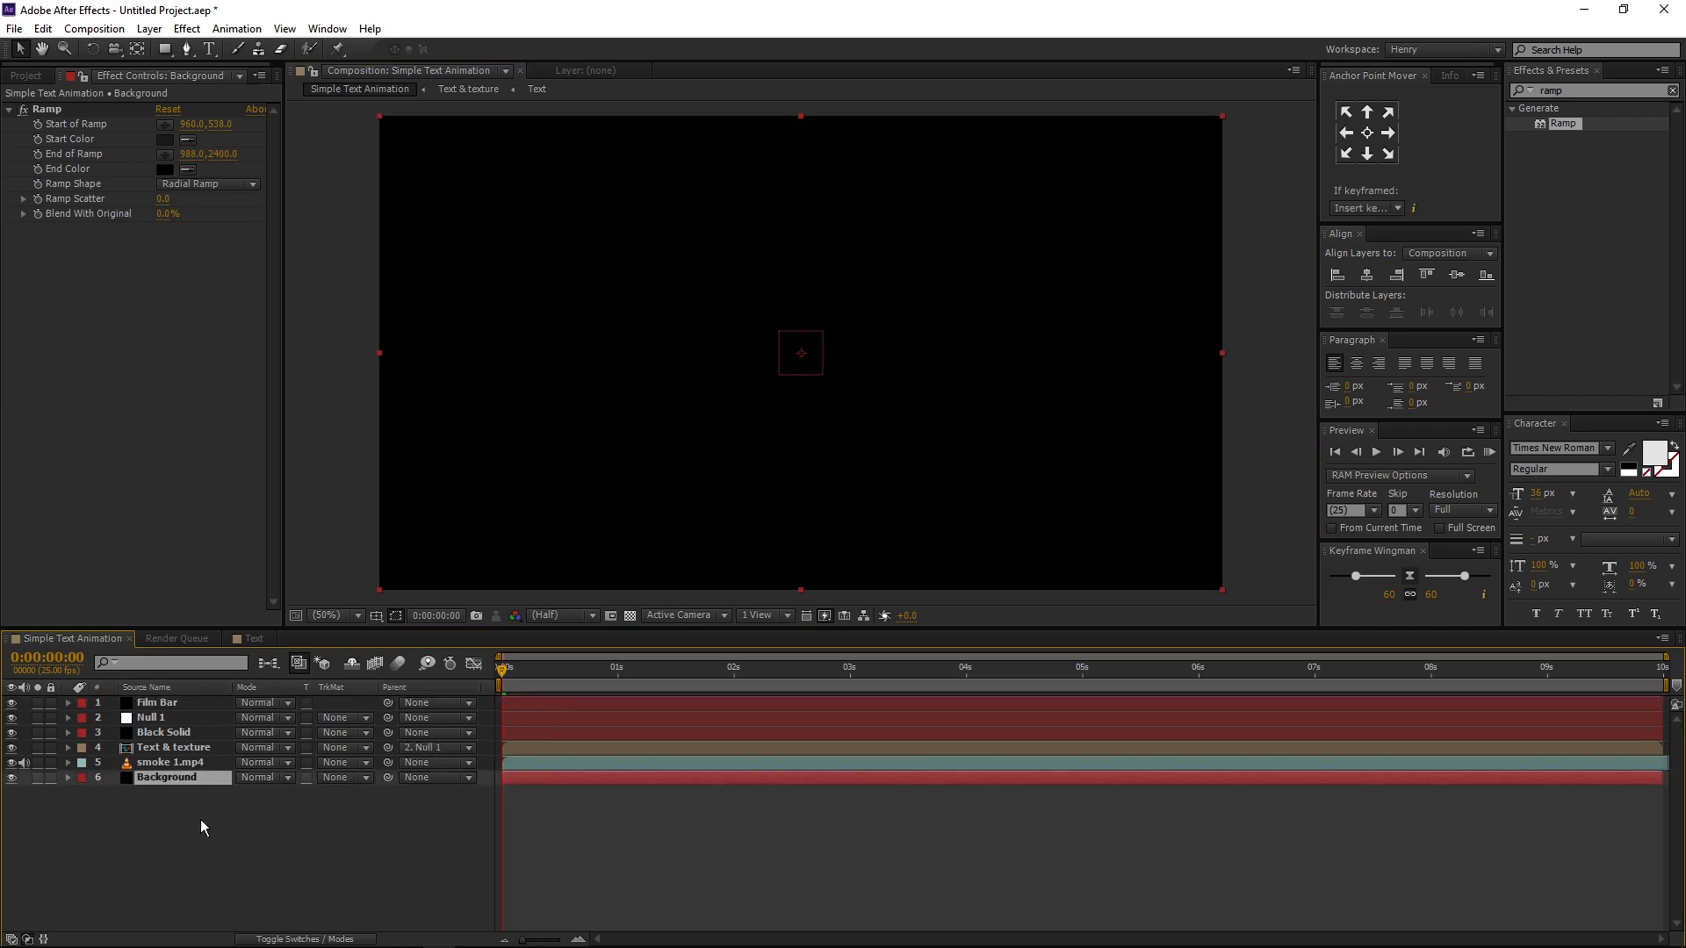
{"action": "left_click", "coordinate": [202, 763]}
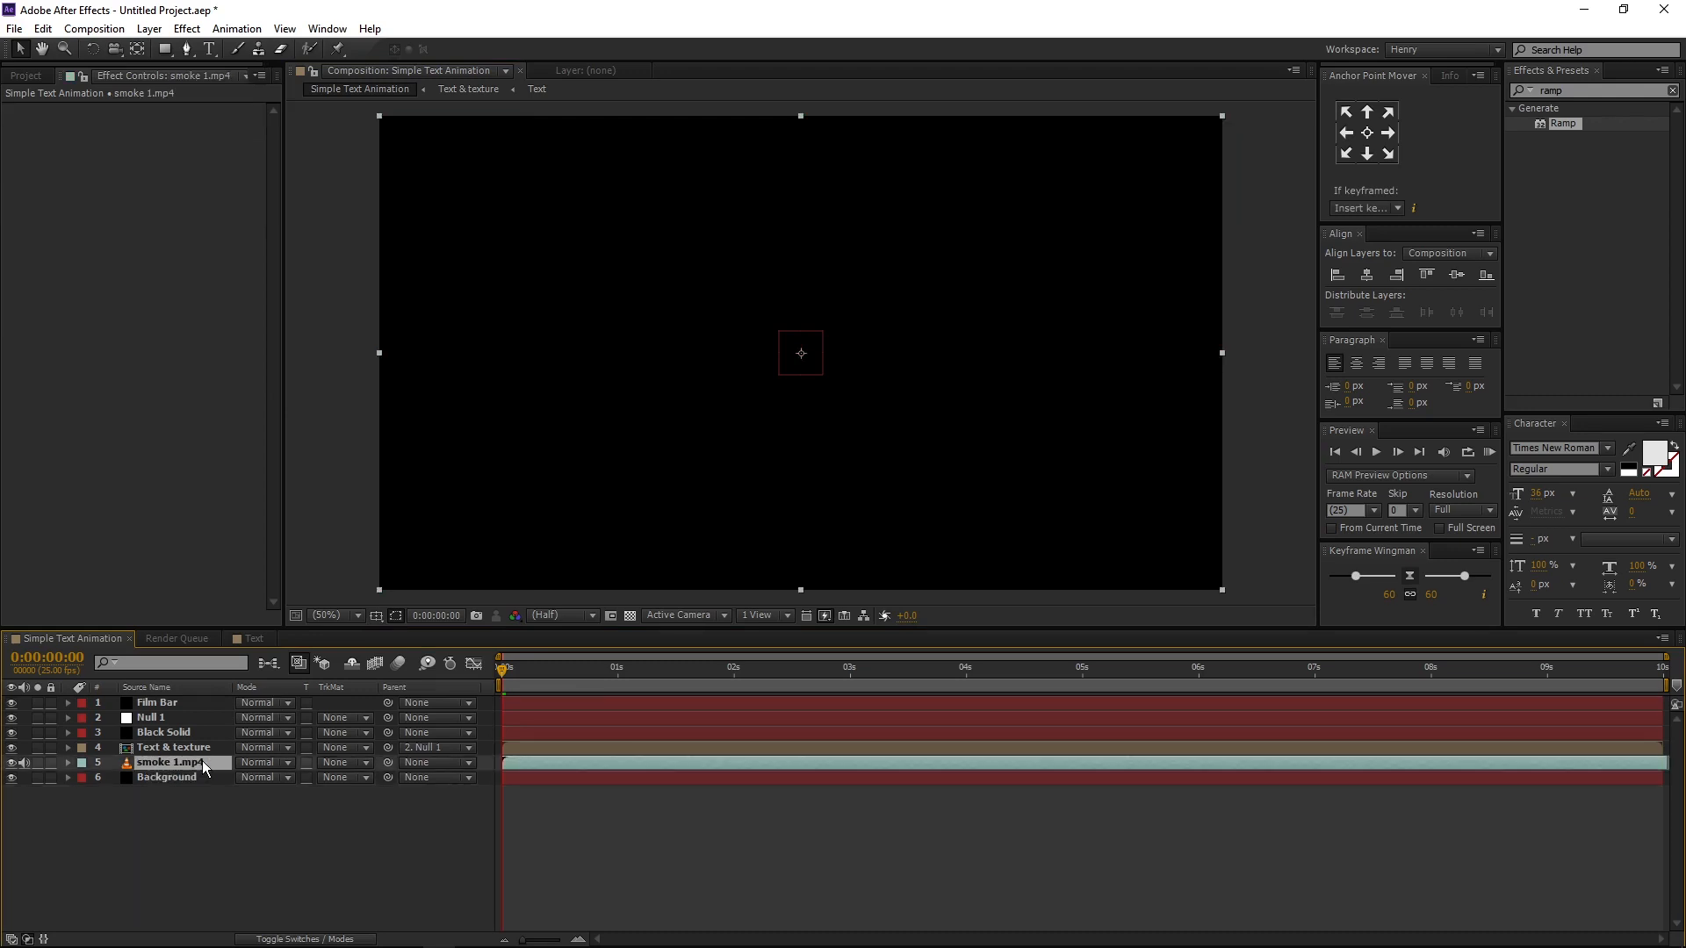
{"action": "left_click", "coordinate": [270, 770]}
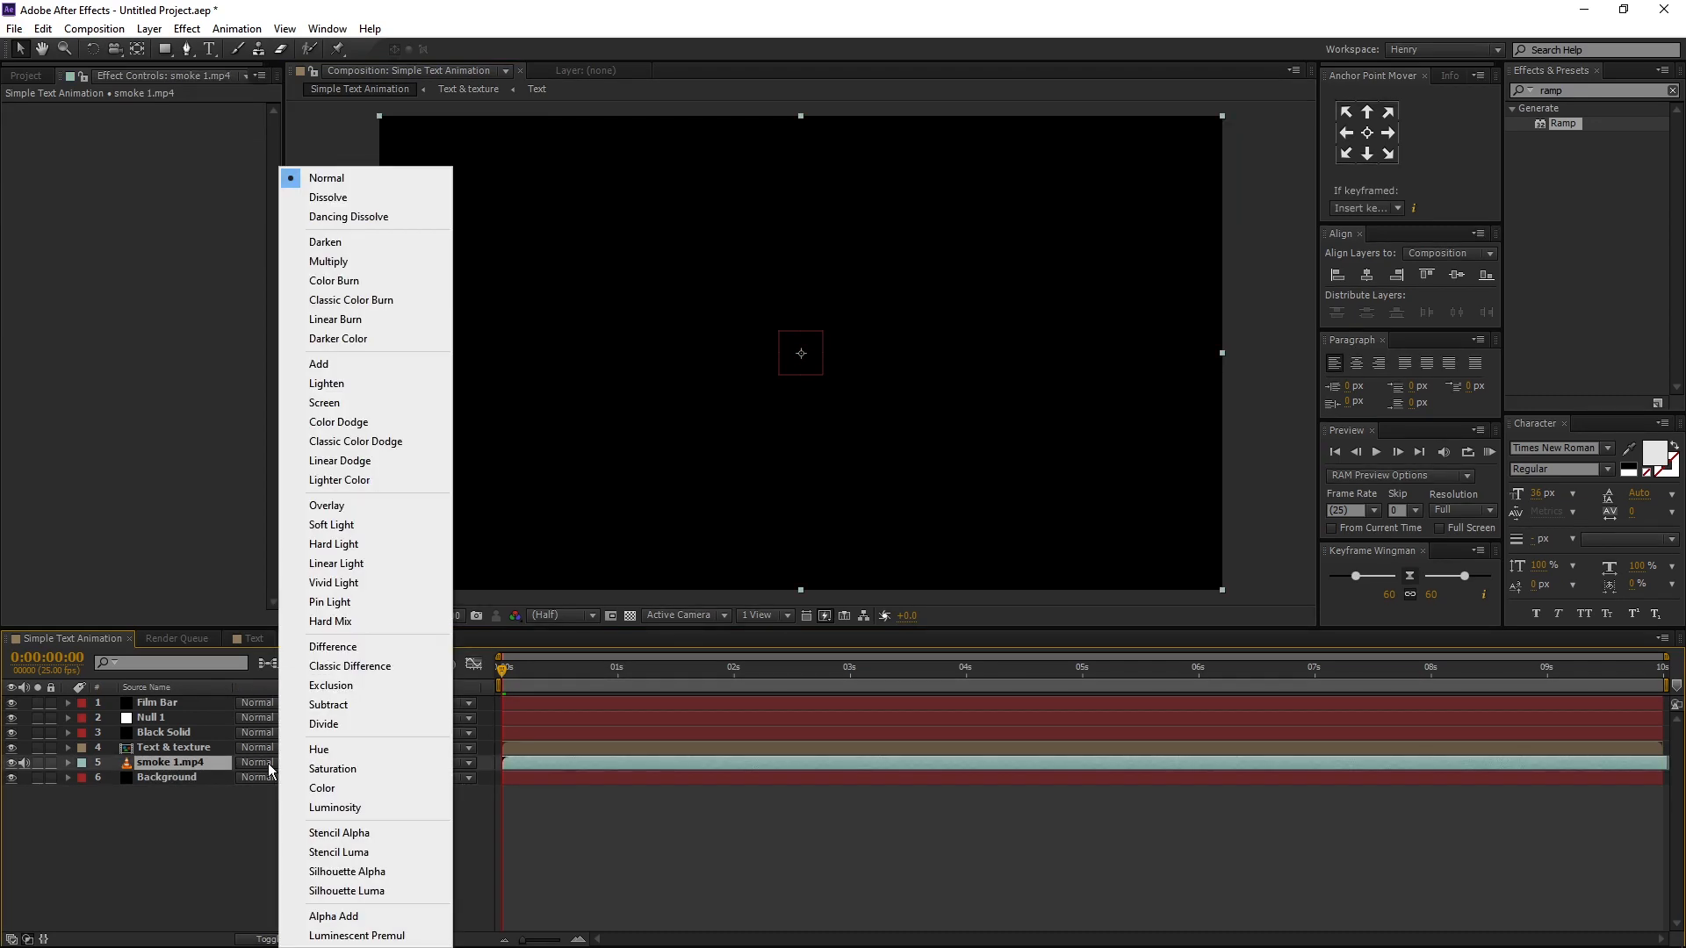
{"action": "left_click", "coordinate": [361, 404]}
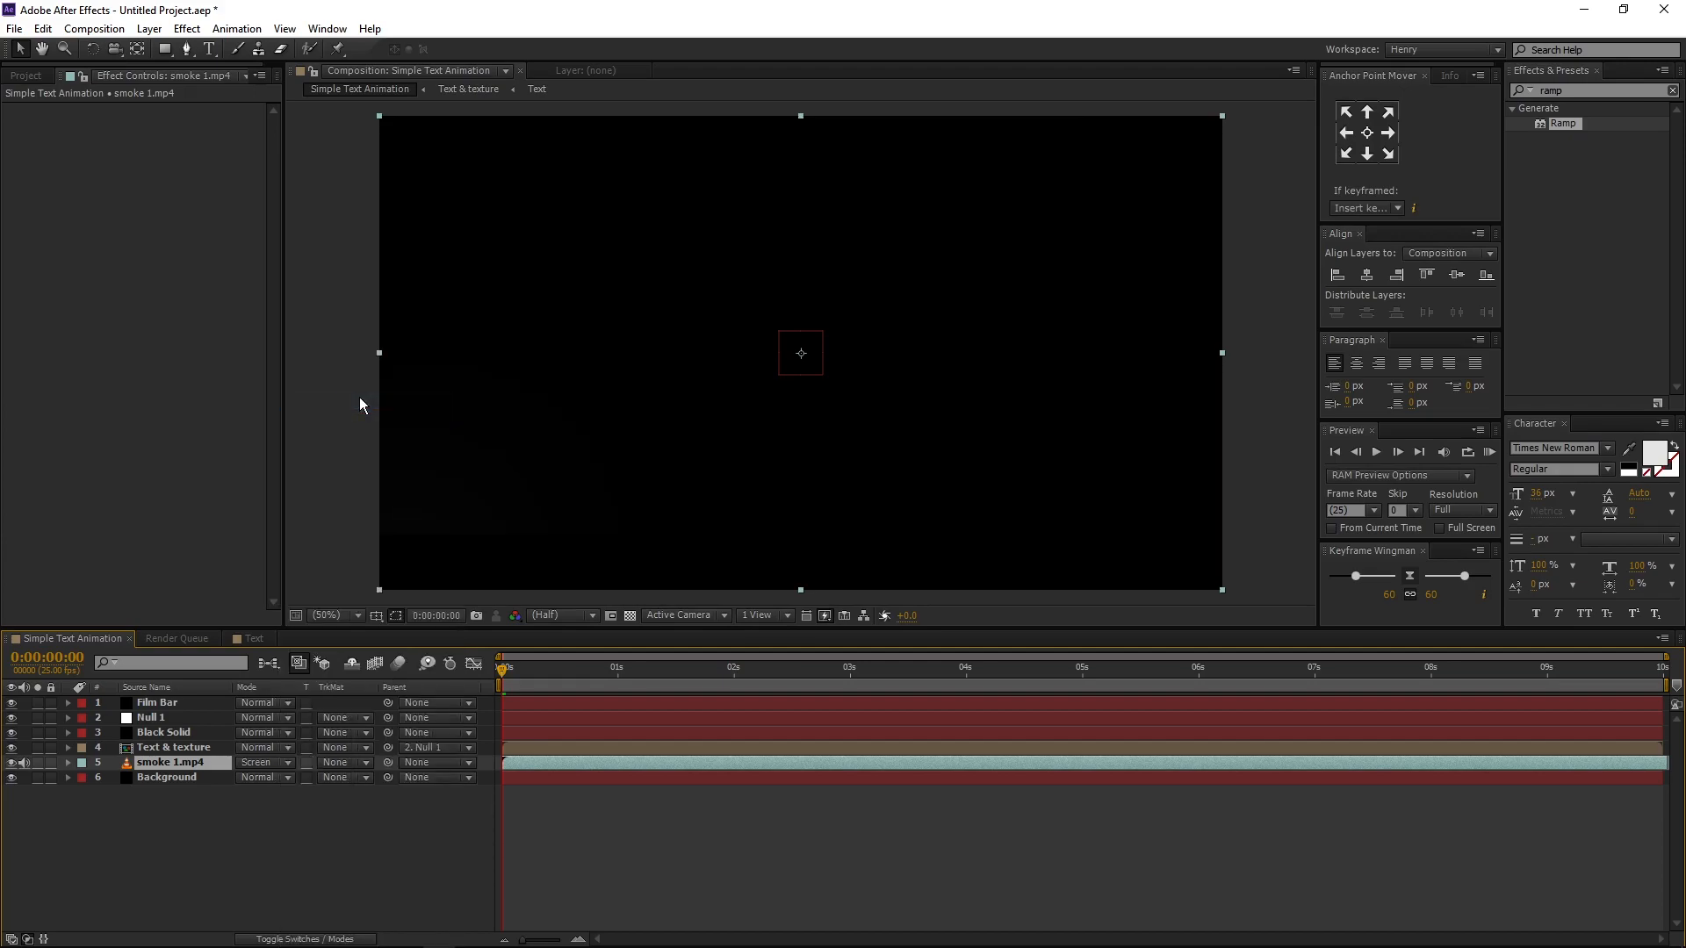
{"action": "left_click", "coordinate": [315, 836]}
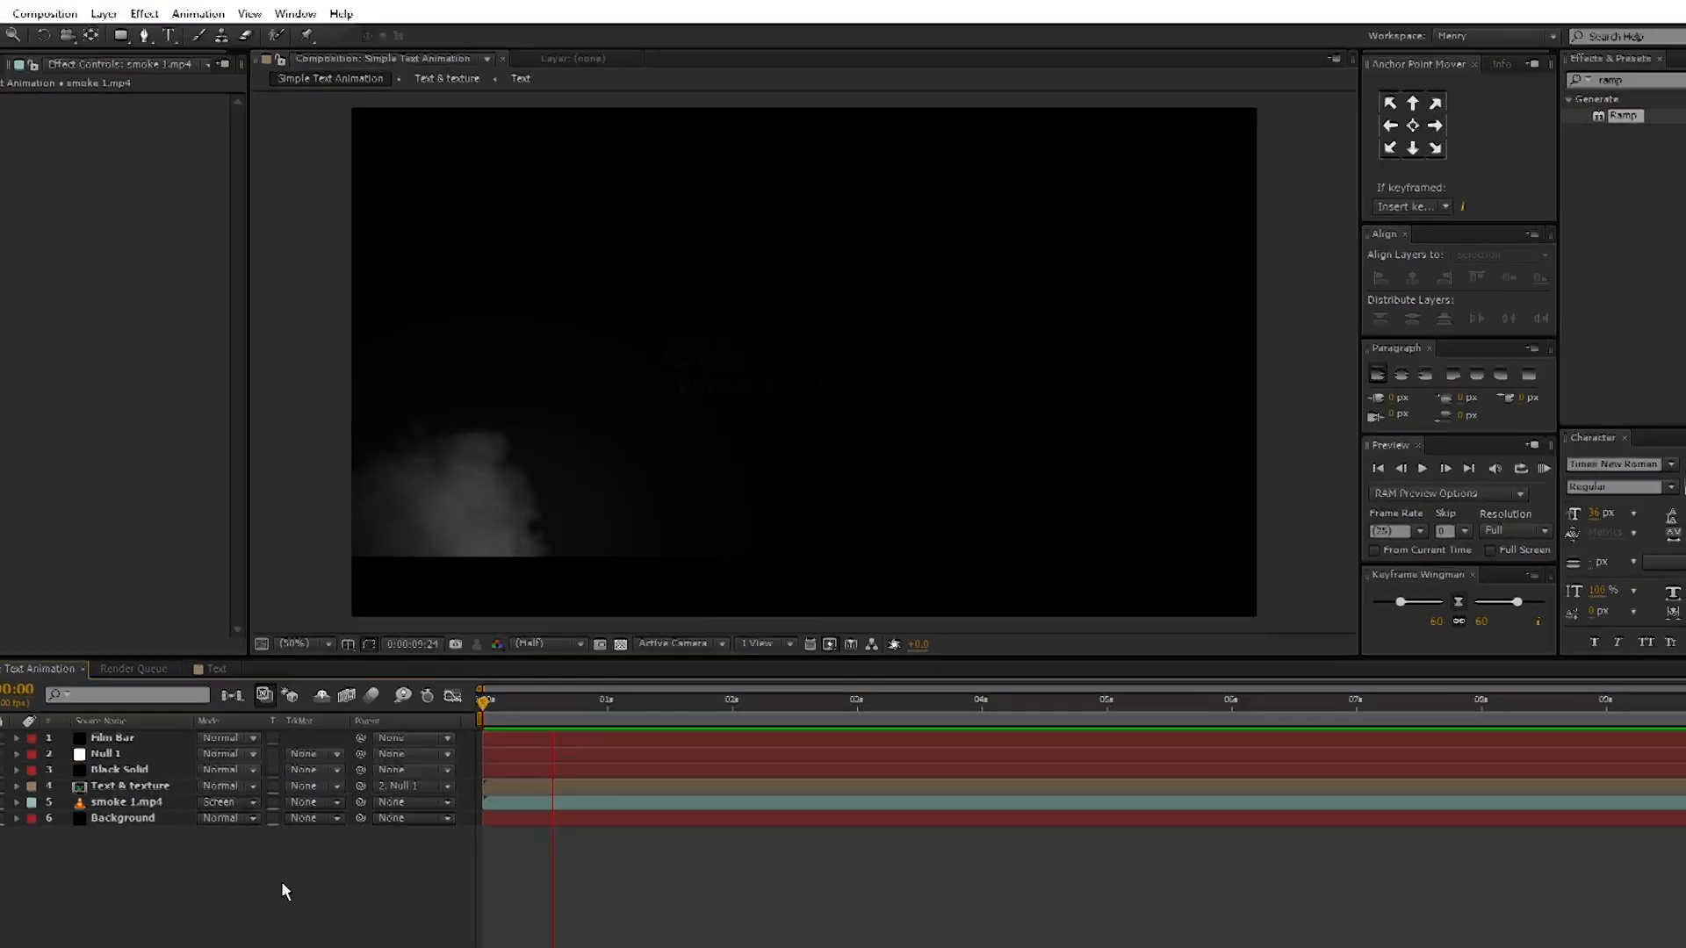